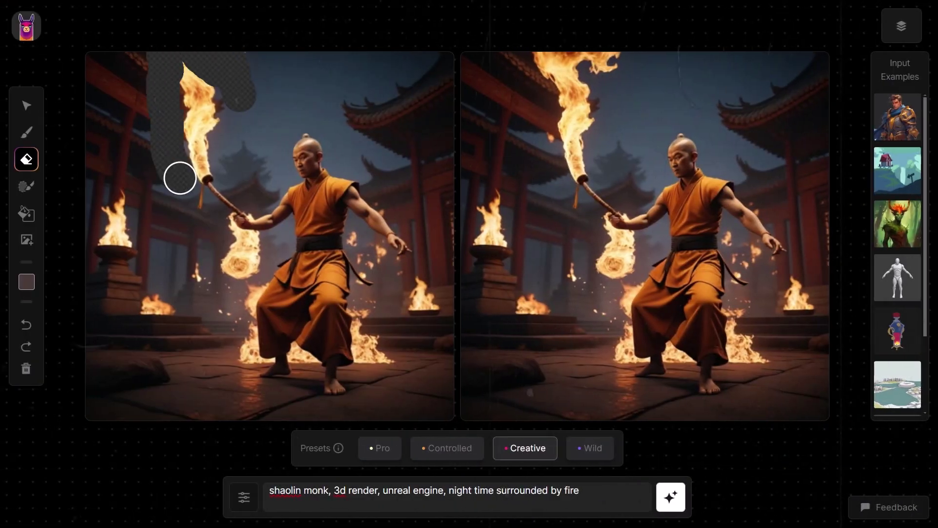
Open the layer list and toggle the visibility of the details_100-freedom_35.png layer.
{"action": "mouse_move", "coordinate": [180, 178]}
{"action": "left_mouse_down"}
{"action": "mouse_move", "coordinate": [130, 48]}
{"action": "mouse_move", "coordinate": [280, 77]}
{"action": "mouse_move", "coordinate": [241, 161]}
{"action": "mouse_move", "coordinate": [283, 119]}
{"action": "left_mouse_up"}
{"action": "left_click", "coordinate": [902, 26]}
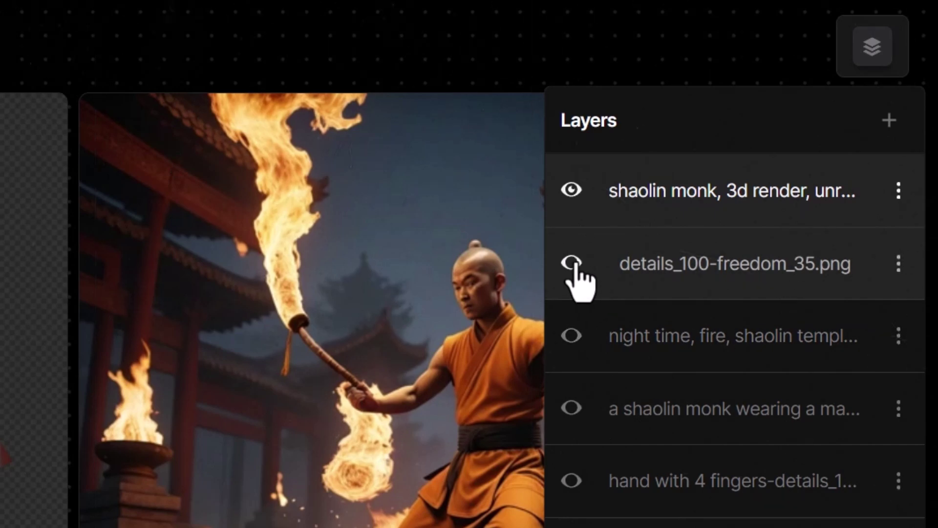
{"action": "left_click", "coordinate": [573, 263]}
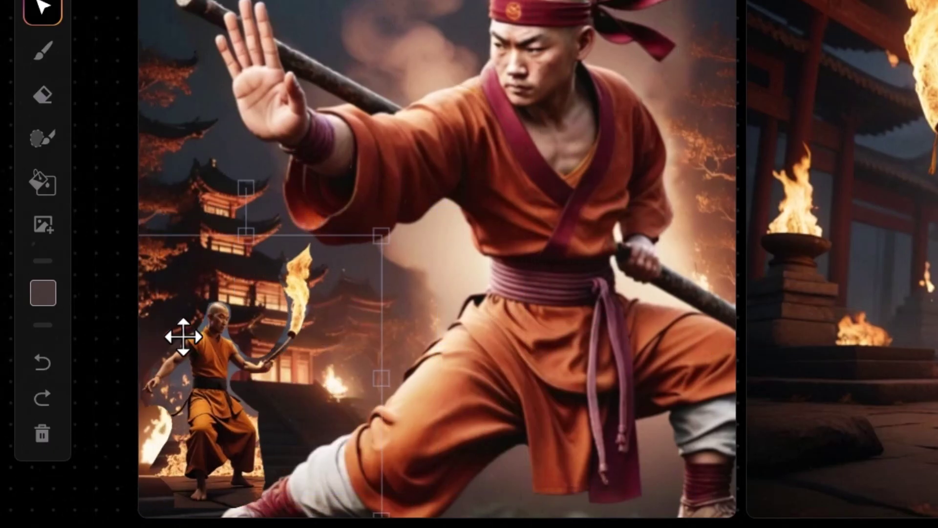
Paint a generation mask around the small background monk and enter "flame" in the prompt.
{"action": "mouse_move", "coordinate": [157, 489]}
{"action": "left_mouse_down"}
{"action": "mouse_move", "coordinate": [274, 430]}
{"action": "mouse_move", "coordinate": [298, 249]}
{"action": "left_mouse_up"}
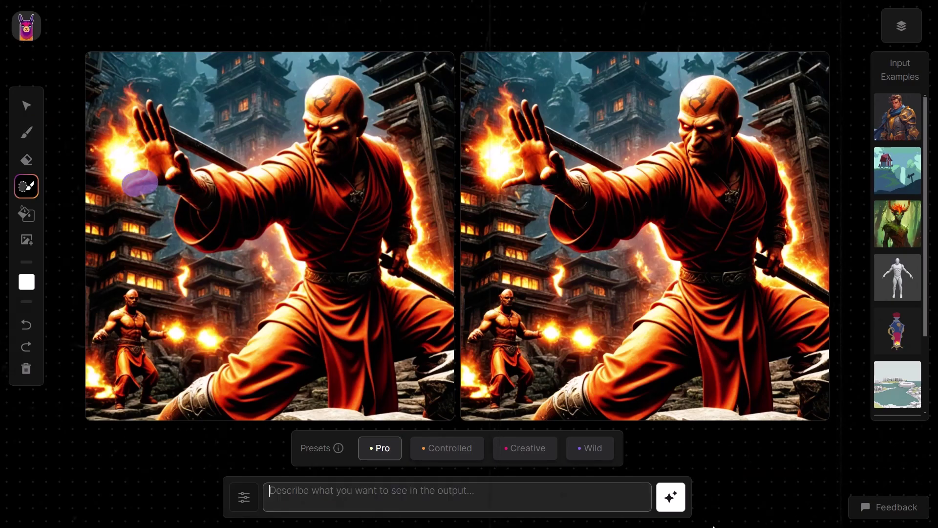
{"action": "type", "text": "flame"}
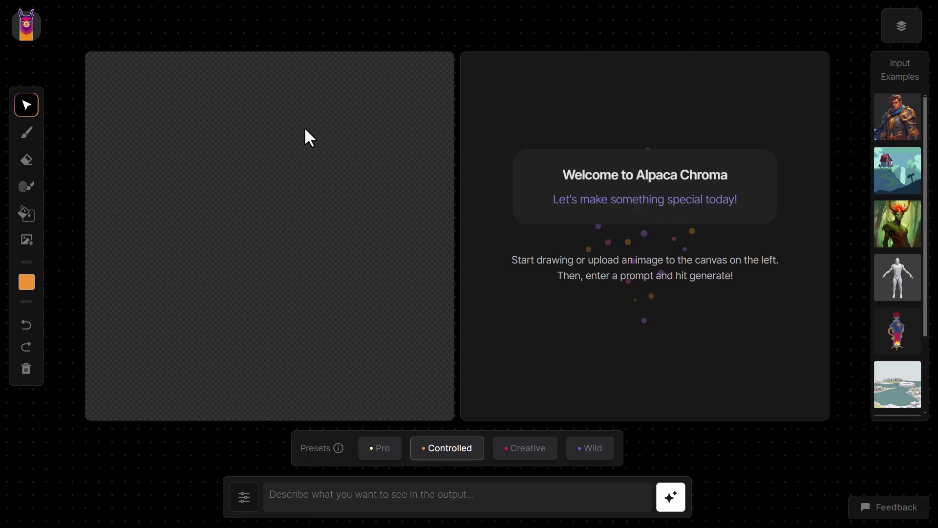
Paint a solid grey-brown silhouette of a man with torso, head, legs, one lowered arm and one raised arm on the blank canvas.
{"action": "left_click", "coordinate": [26, 281]}
{"action": "left_click", "coordinate": [89, 318]}
{"action": "left_click_drag", "start_coordinate": [205, 191], "coordinate": [150, 288]}
{"action": "left_click_drag", "start_coordinate": [264, 193], "coordinate": [266, 305]}
{"action": "left_click_drag", "start_coordinate": [324, 194], "coordinate": [384, 144]}
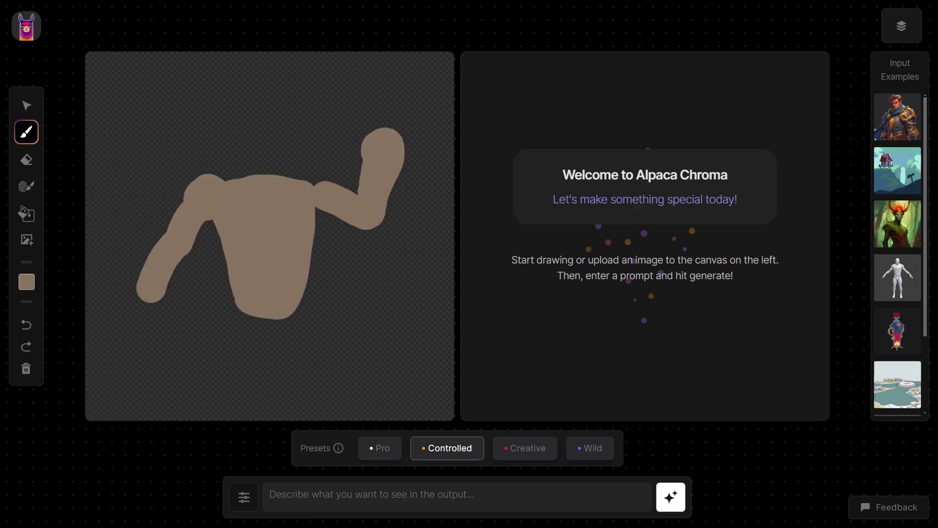
{"action": "left_click_drag", "start_coordinate": [256, 166], "coordinate": [257, 100]}
{"action": "left_click_drag", "start_coordinate": [245, 298], "coordinate": [225, 410]}
{"action": "left_click_drag", "start_coordinate": [288, 305], "coordinate": [307, 411]}
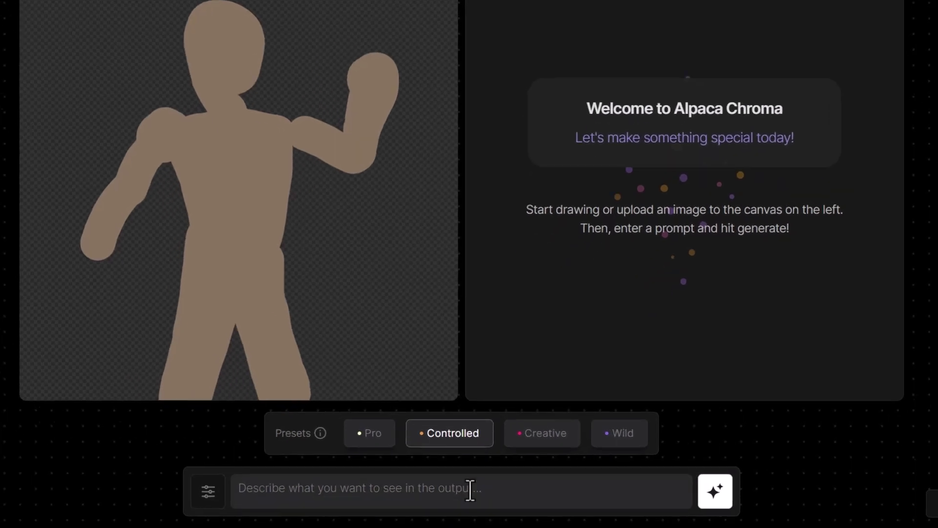
Generate "a roman marble statue of a man, unreal render, 3d cinematic" with the Creative preset and copy the result to the input canvas.
{"action": "left_click", "coordinate": [464, 494]}
{"action": "type", "text": "a roman marble statue of a man, unreal render, 3d cinematic"}
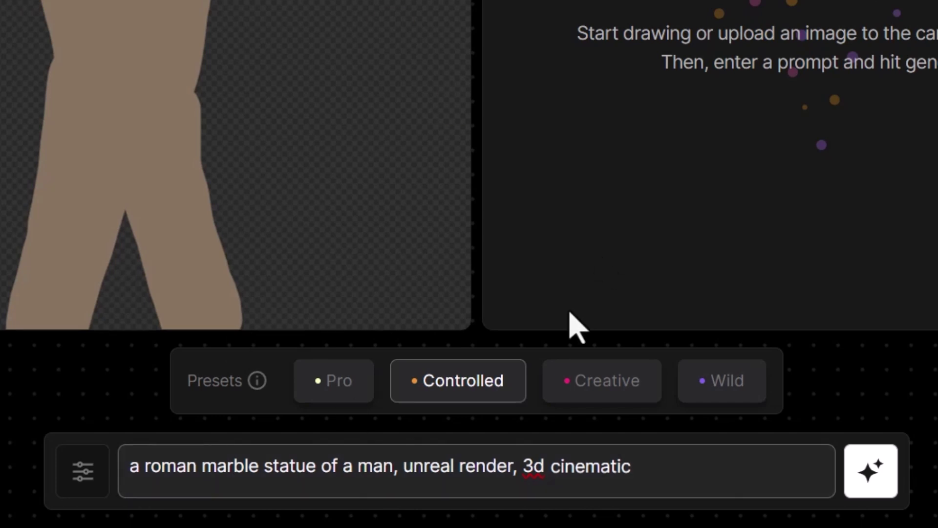
{"action": "left_click", "coordinate": [596, 377]}
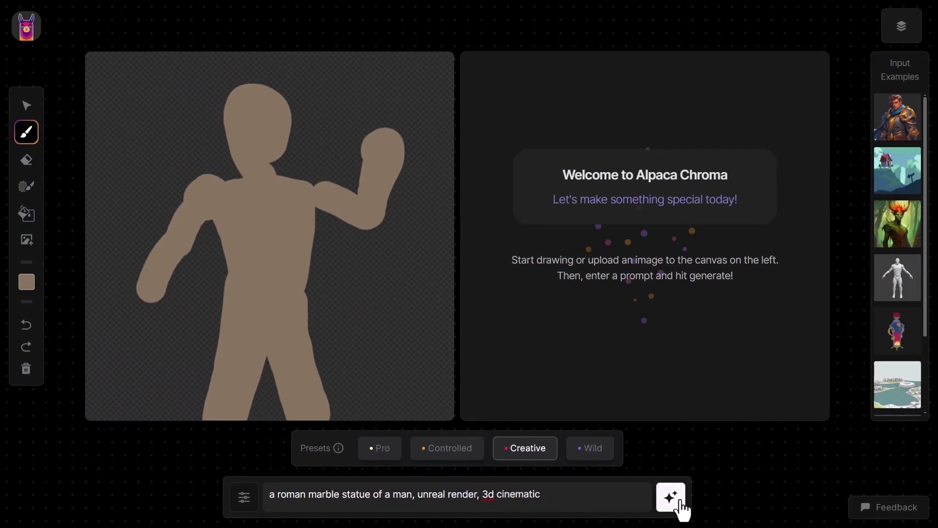
{"action": "left_click", "coordinate": [683, 510]}
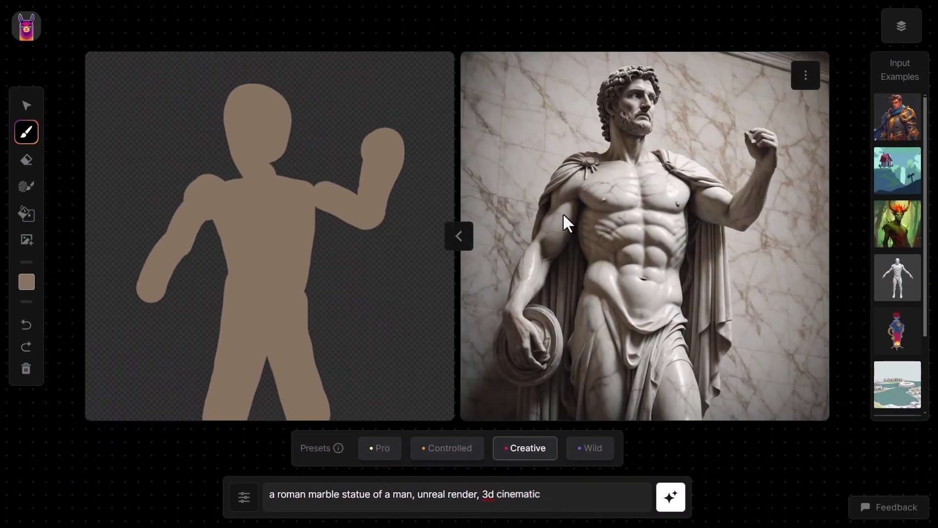
{"action": "left_click", "coordinate": [459, 236]}
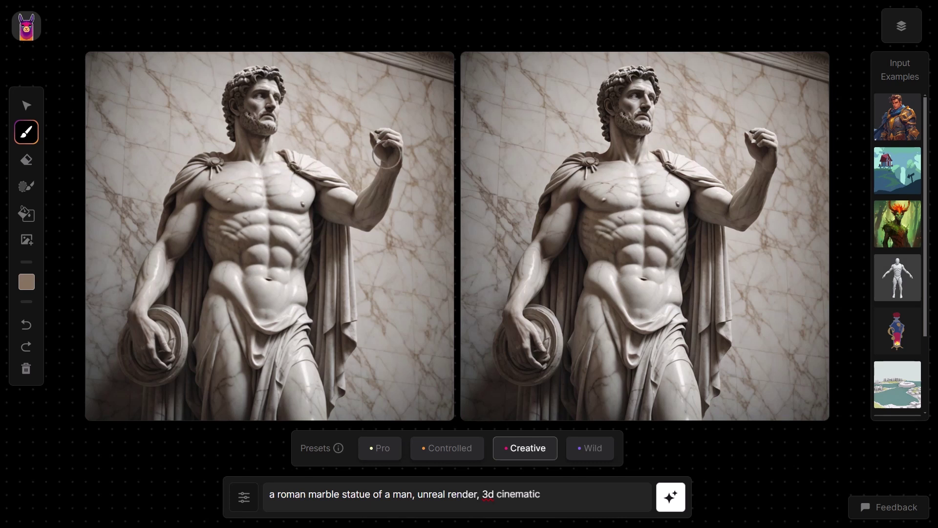
Paint a thin dark brown spear shaft through the statue's raised hand and generate with ", holding a spear" added to the prompt.
{"action": "left_click", "coordinate": [29, 133]}
{"action": "left_click", "coordinate": [28, 132]}
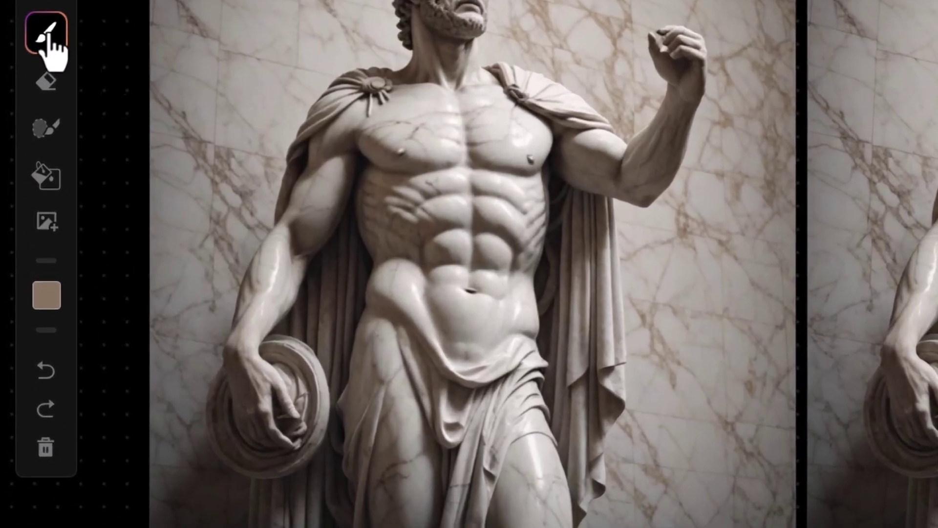
{"action": "left_click", "coordinate": [46, 296]}
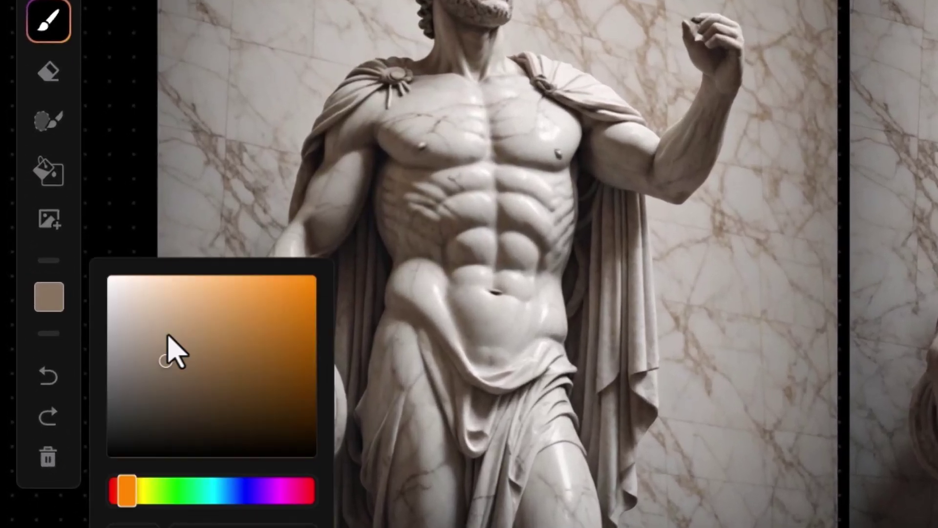
{"action": "left_click_drag", "start_coordinate": [283, 394], "coordinate": [298, 396]}
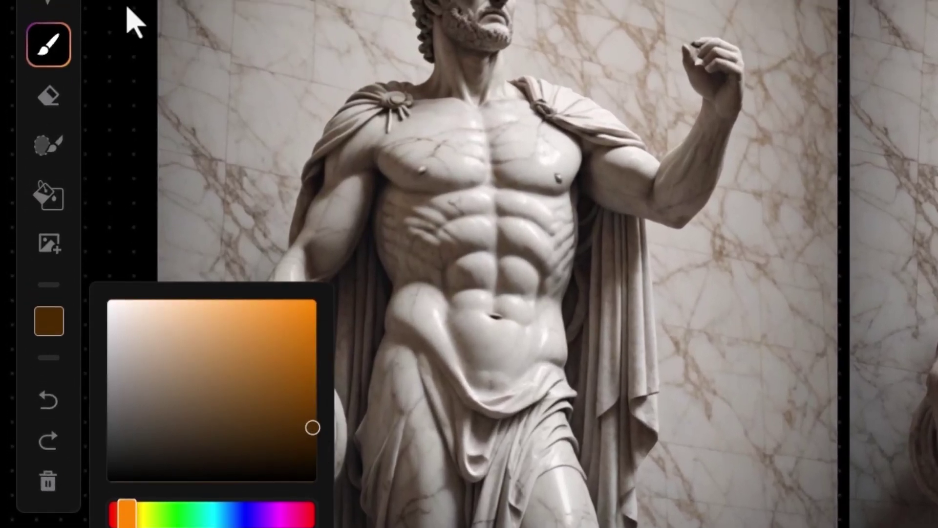
{"action": "left_click", "coordinate": [49, 21]}
{"action": "left_click_drag", "start_coordinate": [222, 209], "coordinate": [205, 210]}
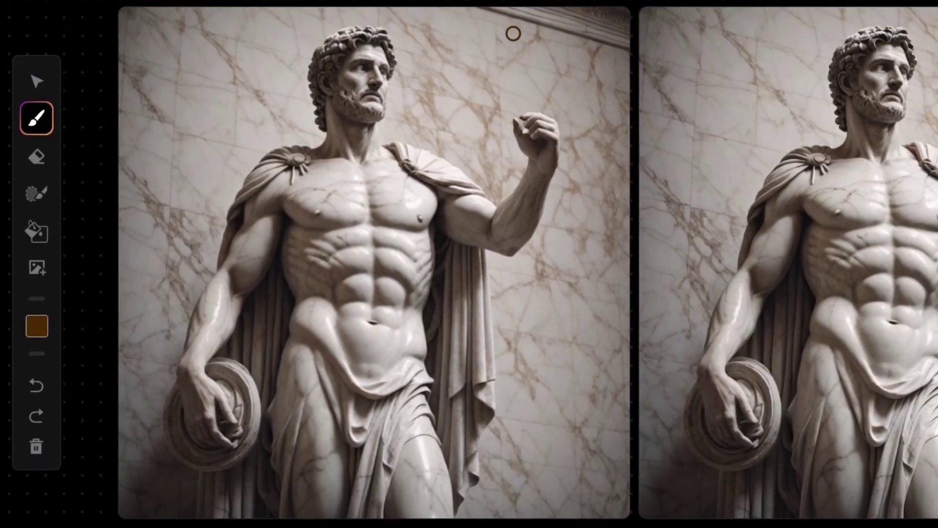
{"action": "left_click_drag", "start_coordinate": [530, 114], "coordinate": [496, 7]}
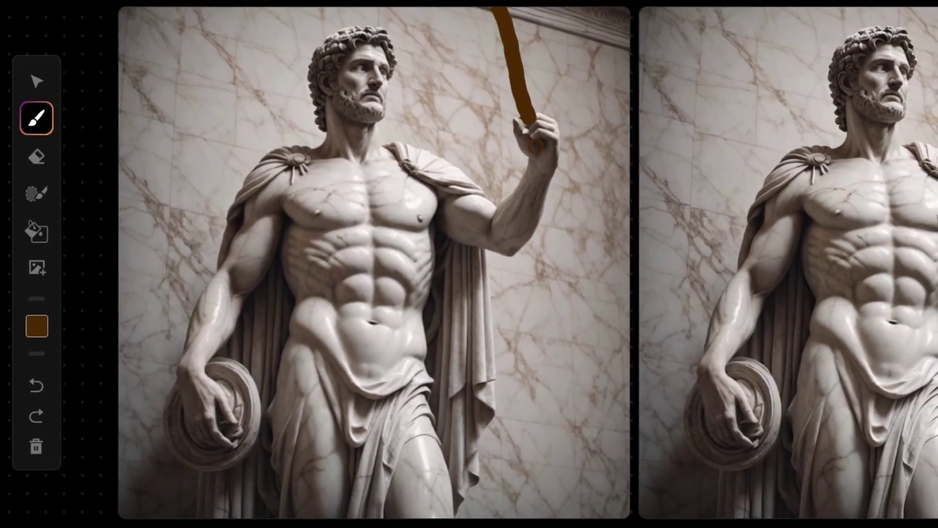
{"action": "left_click_drag", "start_coordinate": [544, 172], "coordinate": [615, 516]}
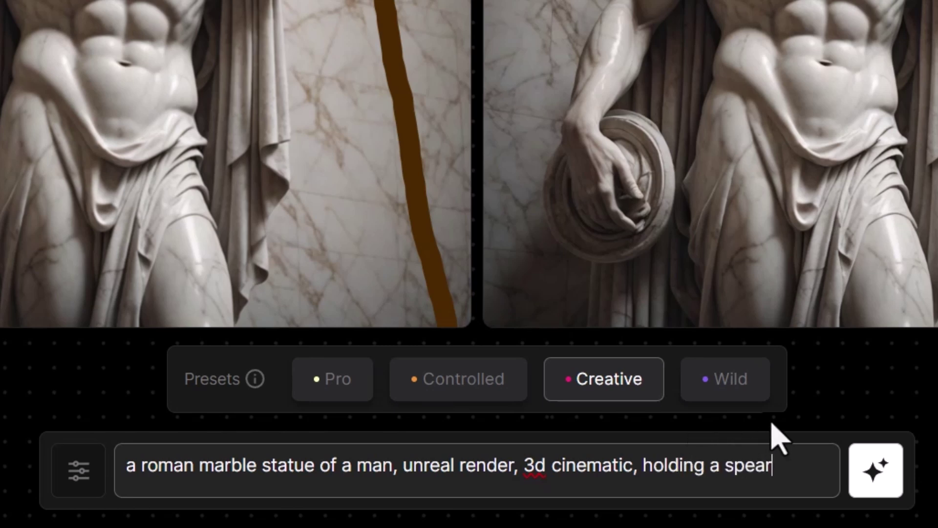
{"action": "left_click", "coordinate": [875, 465]}
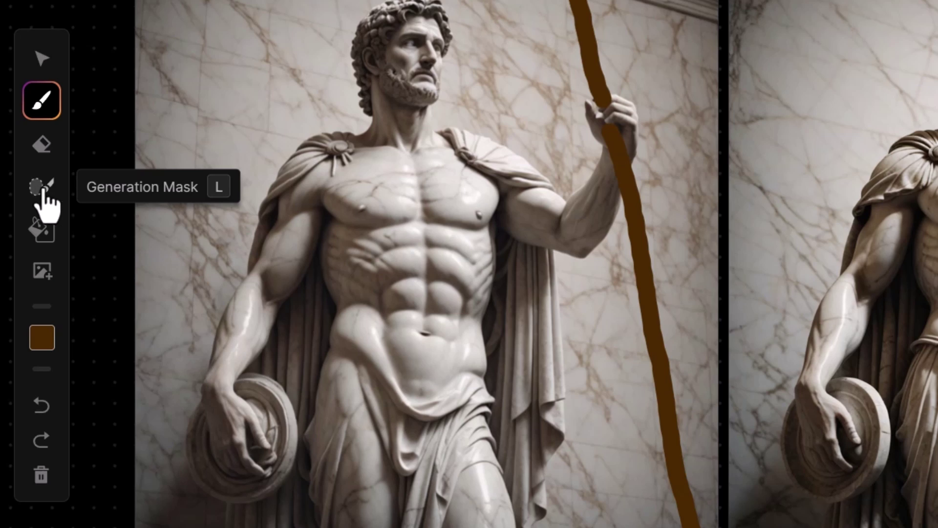
Set the generation mask brush to 44 px and paint the mask along the whole spear.
{"action": "left_click", "coordinate": [47, 202]}
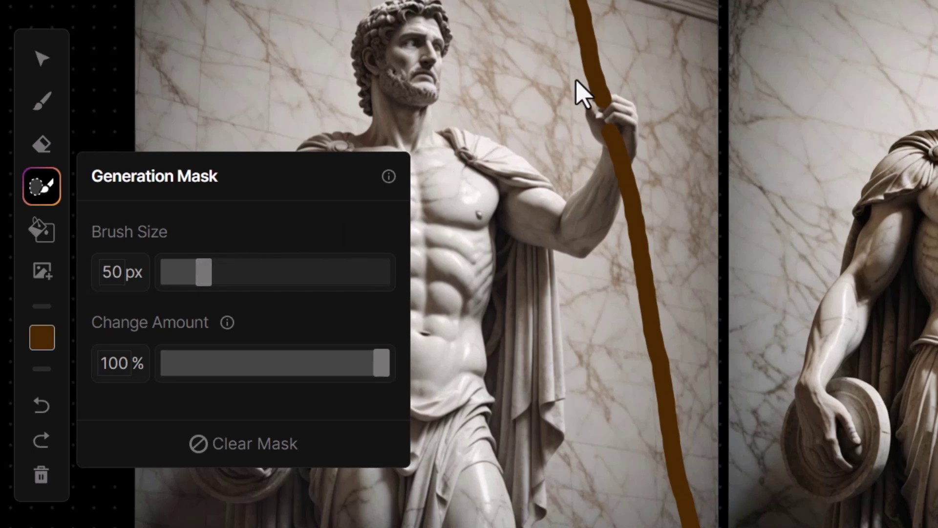
{"action": "left_click_drag", "start_coordinate": [217, 271], "coordinate": [200, 269]}
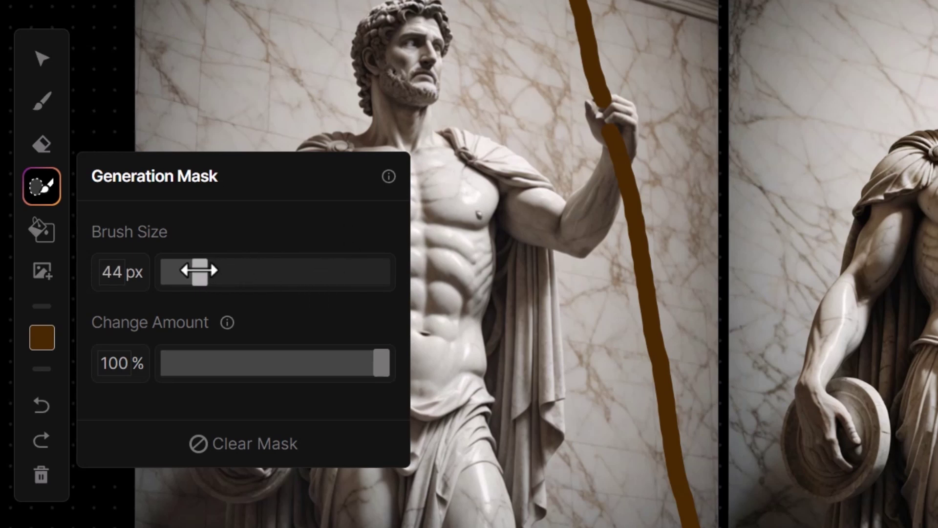
{"action": "mouse_move", "coordinate": [230, 325]}
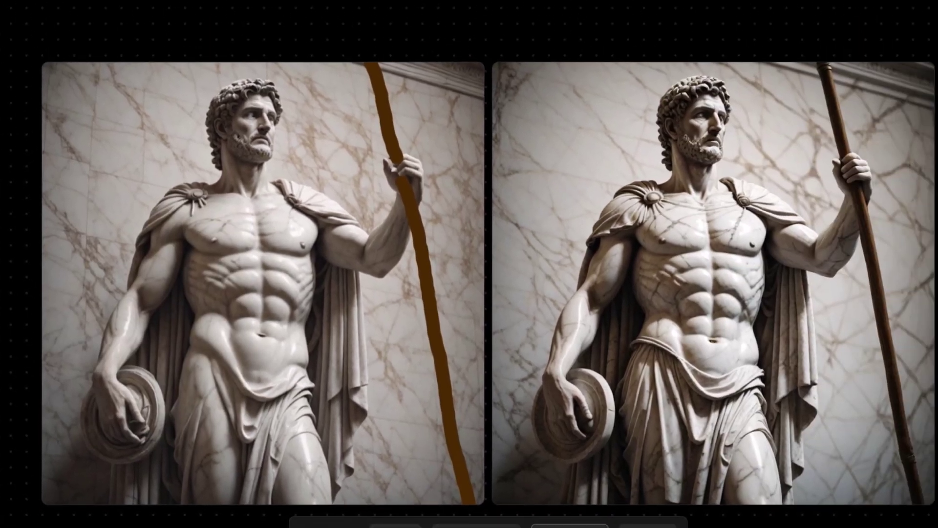
{"action": "mouse_move", "coordinate": [374, 68]}
{"action": "left_mouse_down"}
{"action": "mouse_move", "coordinate": [394, 136]}
{"action": "mouse_move", "coordinate": [464, 500]}
{"action": "left_mouse_up"}
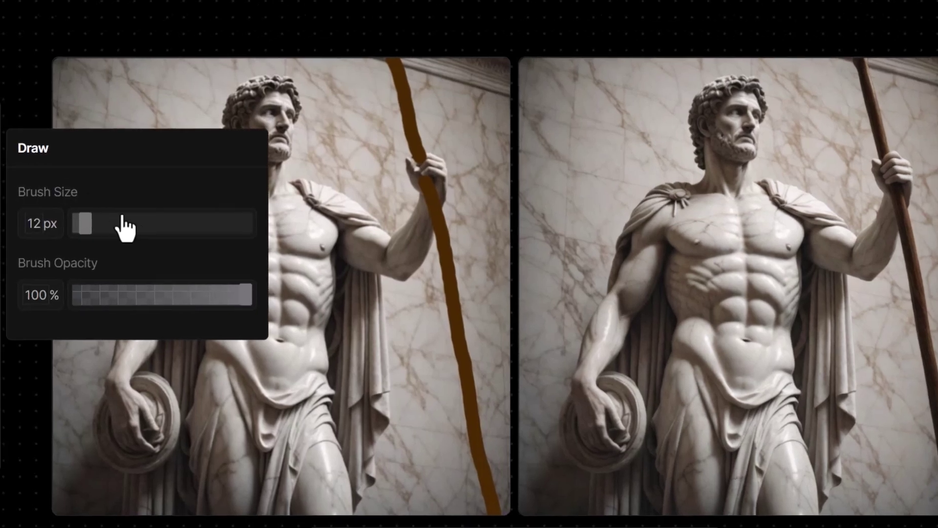
Paint a round white clock with a thick black rim and black hands on the wall beside the statue's head.
{"action": "left_click_drag", "start_coordinate": [119, 226], "coordinate": [239, 221]}
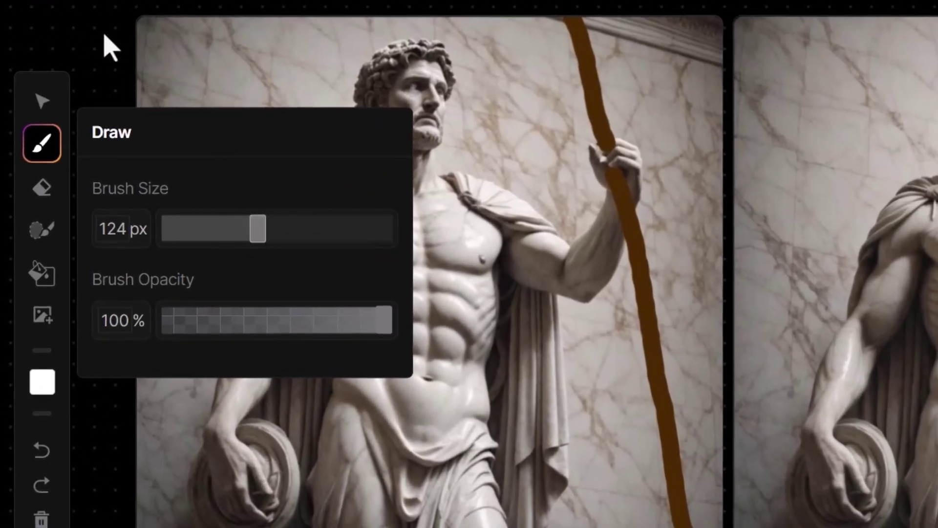
{"action": "left_click", "coordinate": [43, 383]}
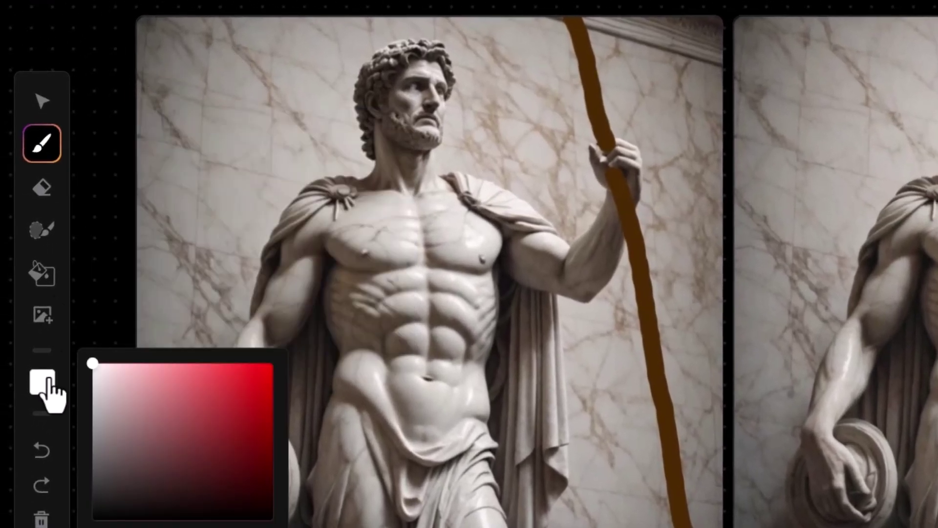
{"action": "left_click", "coordinate": [98, 520]}
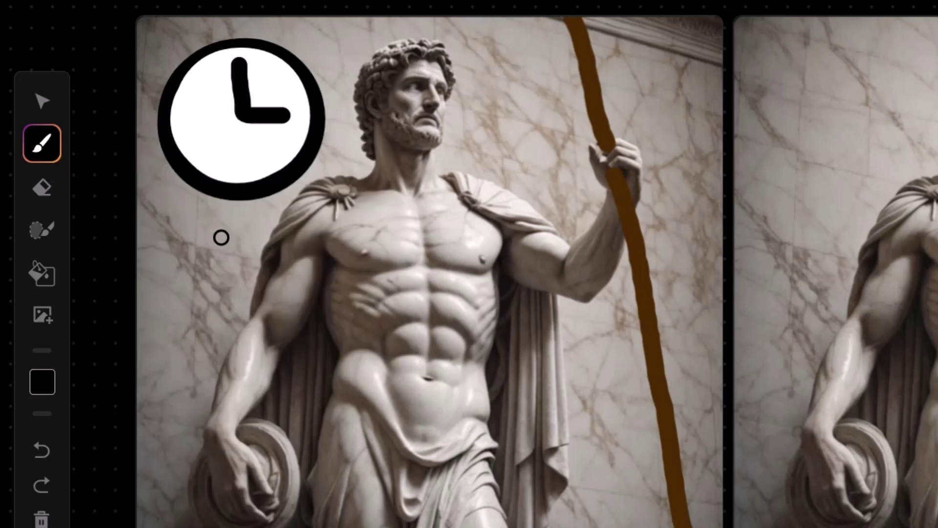
Mask the painted clock with a 26% change amount and generate with "a large clock on the wall" in the prompt.
{"action": "left_click", "coordinate": [43, 233]}
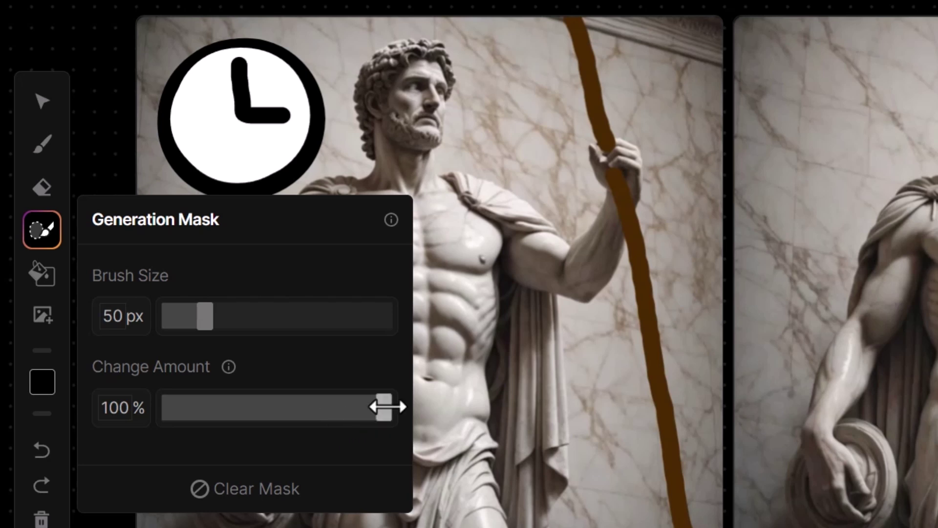
{"action": "left_click_drag", "start_coordinate": [384, 407], "coordinate": [227, 407]}
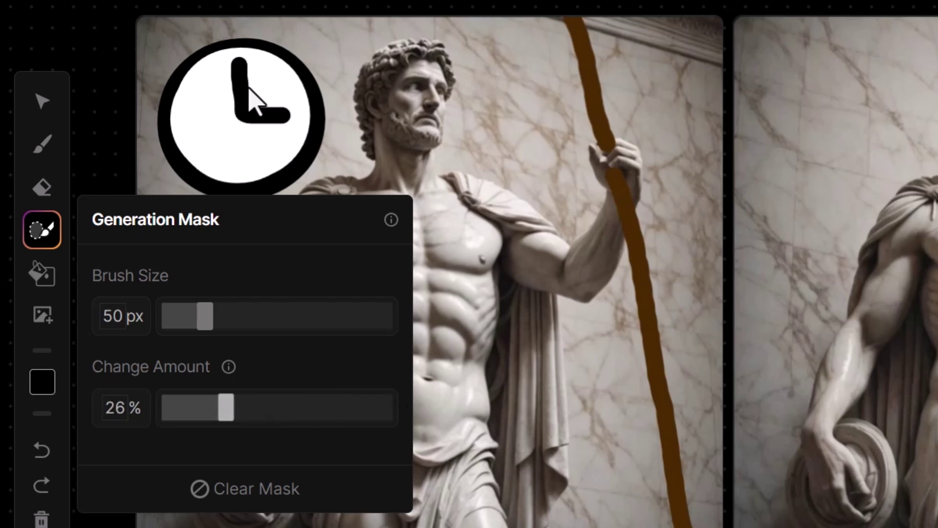
{"action": "mouse_move", "coordinate": [247, 65]}
{"action": "left_mouse_down"}
{"action": "mouse_move", "coordinate": [205, 70]}
{"action": "mouse_move", "coordinate": [184, 123]}
{"action": "mouse_move", "coordinate": [185, 147]}
{"action": "mouse_move", "coordinate": [202, 166]}
{"action": "mouse_move", "coordinate": [262, 175]}
{"action": "mouse_move", "coordinate": [290, 154]}
{"action": "mouse_move", "coordinate": [299, 84]}
{"action": "mouse_move", "coordinate": [265, 63]}
{"action": "mouse_move", "coordinate": [262, 132]}
{"action": "mouse_move", "coordinate": [233, 173]}
{"action": "mouse_move", "coordinate": [209, 168]}
{"action": "mouse_move", "coordinate": [243, 187]}
{"action": "mouse_move", "coordinate": [260, 180]}
{"action": "mouse_move", "coordinate": [274, 58]}
{"action": "left_mouse_up"}
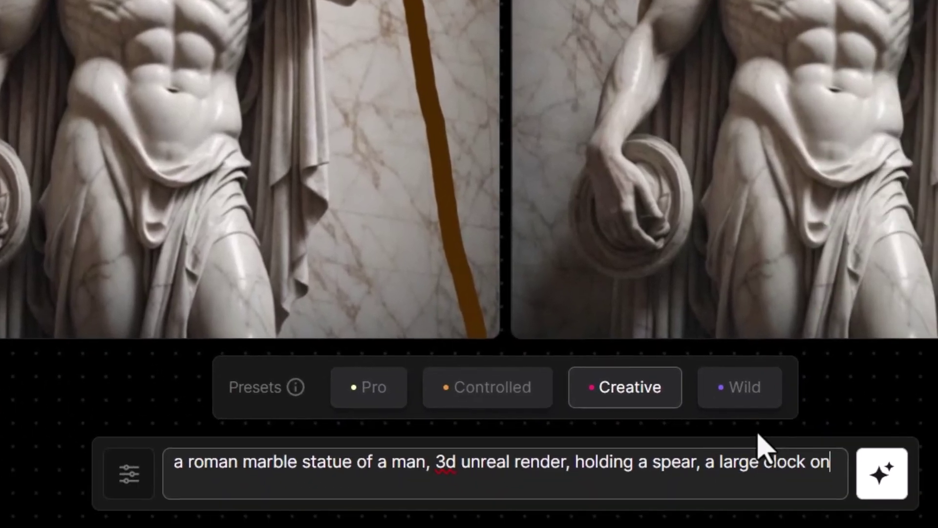
{"action": "type", "text": "the wall"}
{"action": "left_click", "coordinate": [893, 477]}
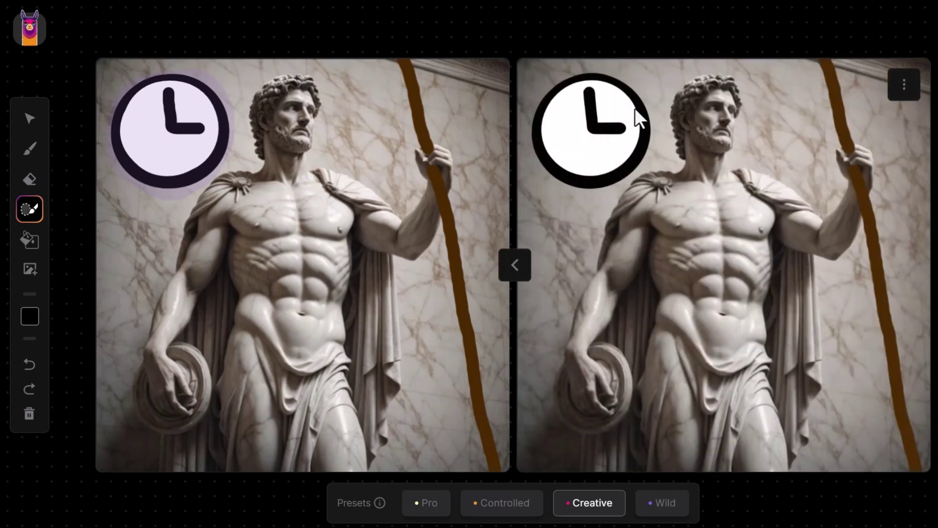
Set the generation mask's change amount to 100% and paint the mask over the clock again.
{"action": "left_click", "coordinate": [30, 209]}
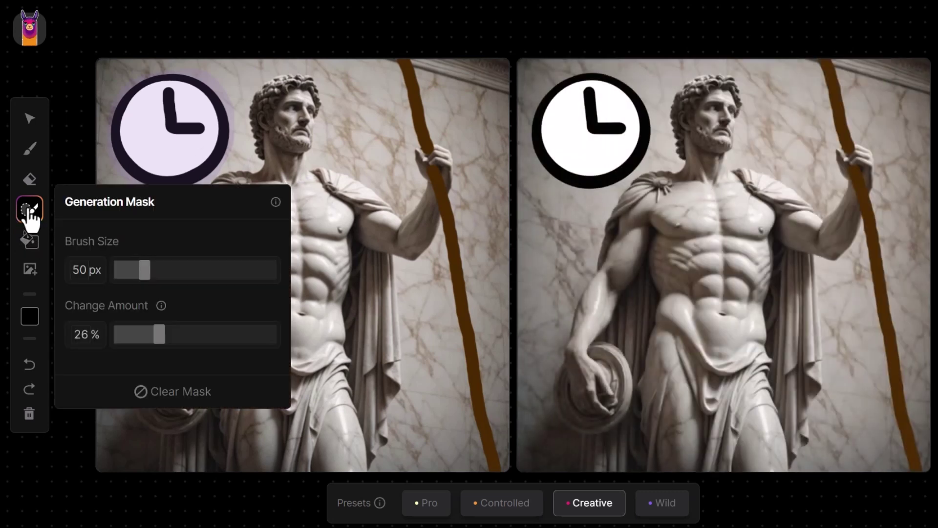
{"action": "left_click", "coordinate": [214, 334]}
{"action": "left_click_drag", "start_coordinate": [214, 334], "coordinate": [282, 334]}
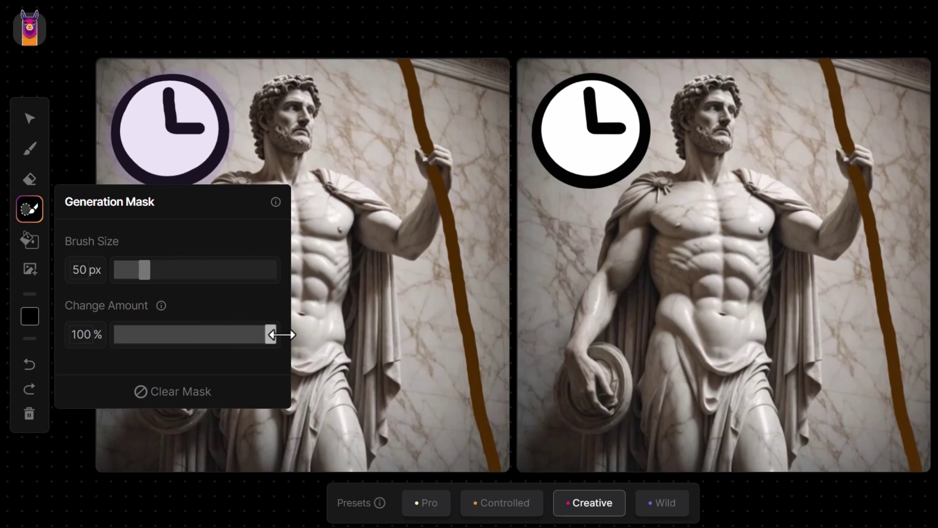
{"action": "mouse_move", "coordinate": [156, 90]}
{"action": "left_mouse_down"}
{"action": "mouse_move", "coordinate": [136, 159]}
{"action": "mouse_move", "coordinate": [197, 165]}
{"action": "mouse_move", "coordinate": [184, 91]}
{"action": "mouse_move", "coordinate": [166, 127]}
{"action": "left_mouse_up"}
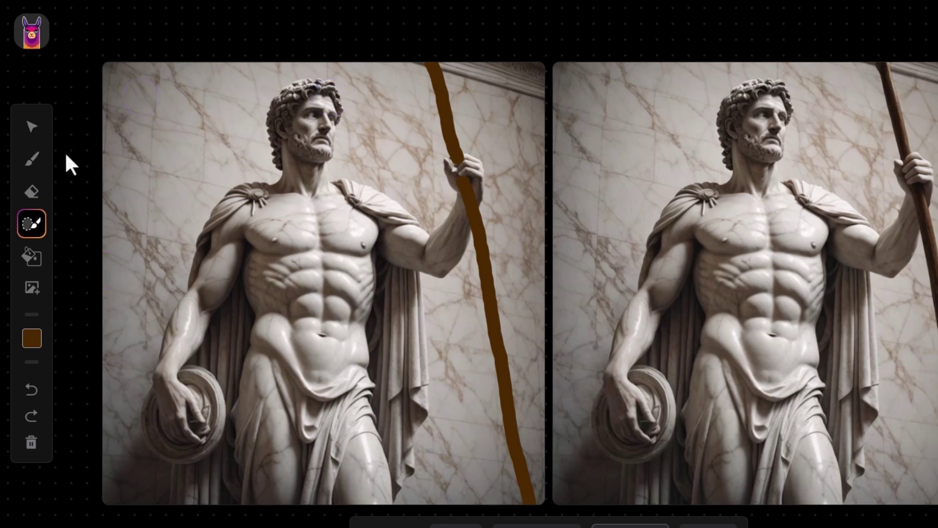
Paint a bright red headband across the statue's forehead with two tails hanging down to the shoulder.
{"action": "left_click", "coordinate": [32, 158]}
{"action": "left_click", "coordinate": [32, 337]}
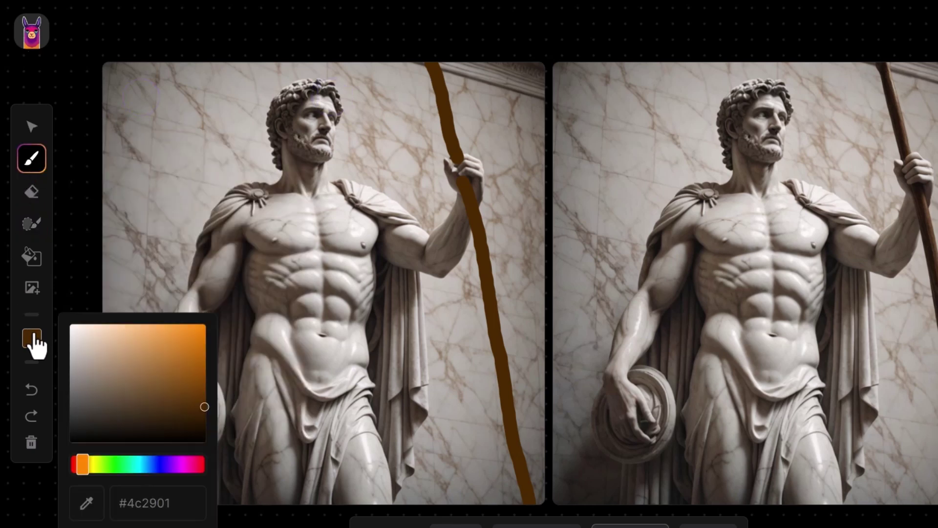
{"action": "left_click_drag", "start_coordinate": [118, 464], "coordinate": [208, 464]}
{"action": "left_click_drag", "start_coordinate": [194, 397], "coordinate": [239, 283]}
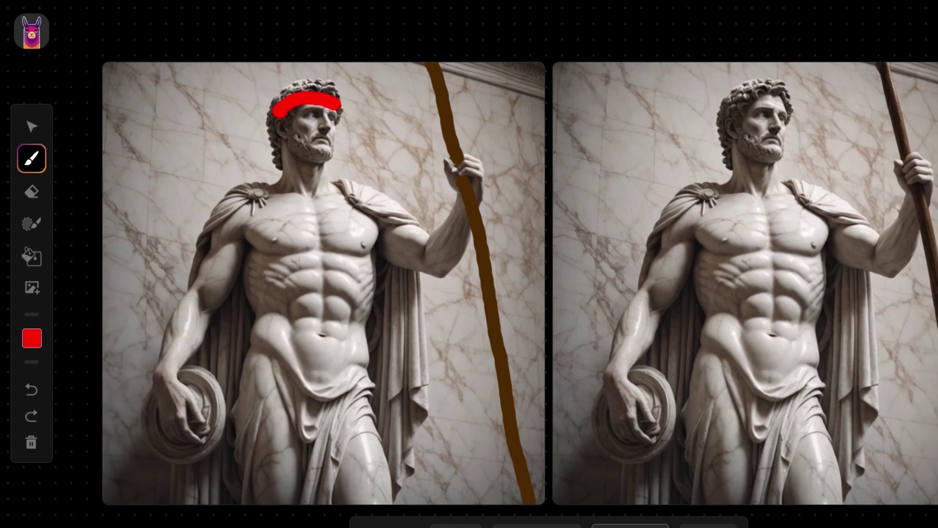
{"action": "mouse_move", "coordinate": [268, 116]}
{"action": "left_mouse_down"}
{"action": "mouse_move", "coordinate": [255, 198]}
{"action": "mouse_move", "coordinate": [274, 172]}
{"action": "mouse_move", "coordinate": [277, 197]}
{"action": "left_mouse_up"}
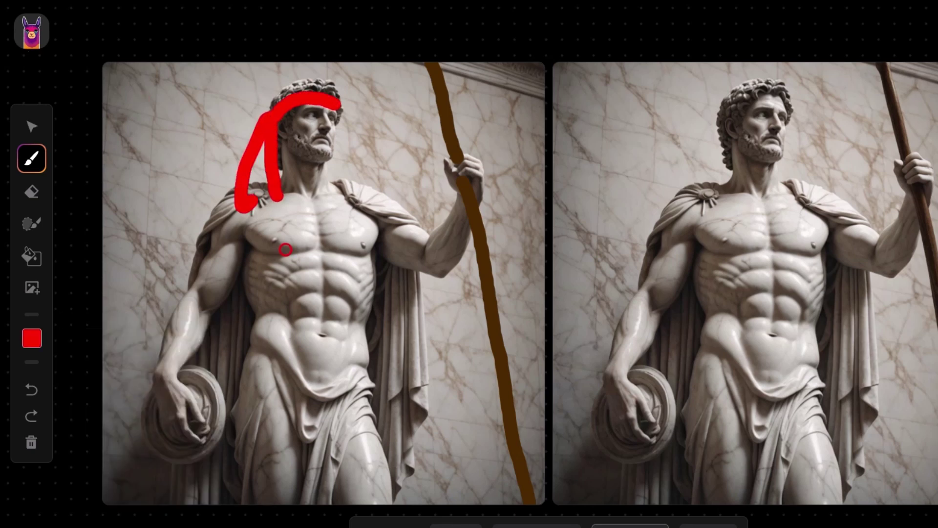
Mask the painted red headband and its tails at 100% change amount, and generate with "wearing a red head band" added to the prompt.
{"action": "left_click", "coordinate": [31, 225]}
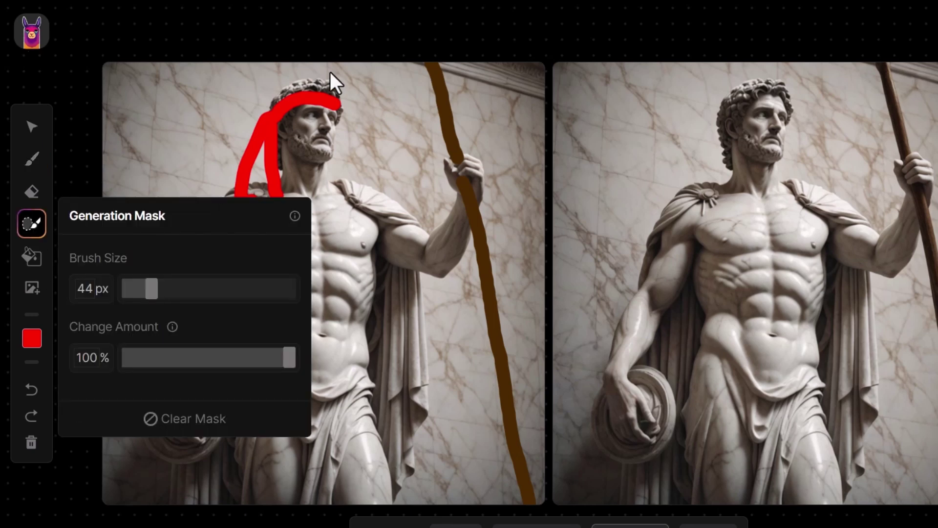
{"action": "mouse_move", "coordinate": [336, 103]}
{"action": "left_mouse_down"}
{"action": "mouse_move", "coordinate": [279, 109]}
{"action": "mouse_move", "coordinate": [261, 127]}
{"action": "mouse_move", "coordinate": [245, 201]}
{"action": "mouse_move", "coordinate": [264, 190]}
{"action": "mouse_move", "coordinate": [265, 137]}
{"action": "left_mouse_up"}
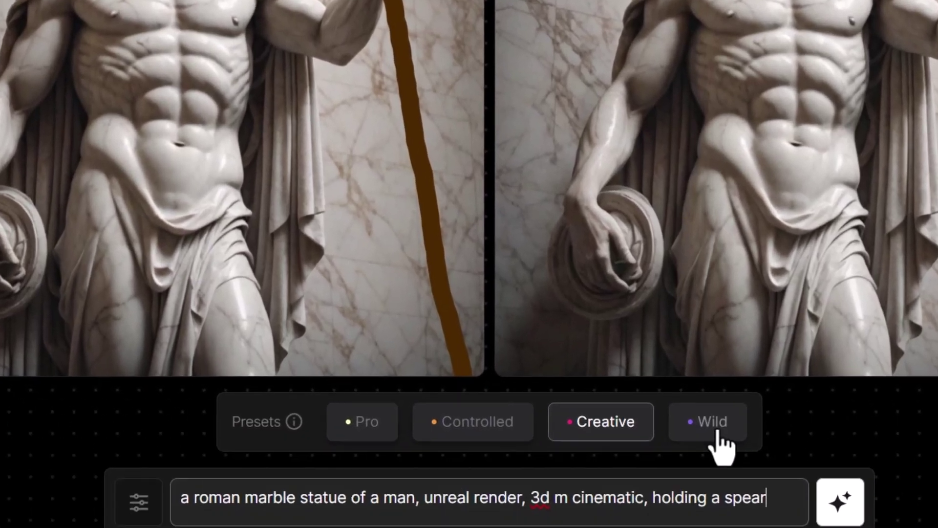
{"action": "type", "text": ", wearing a red head band"}
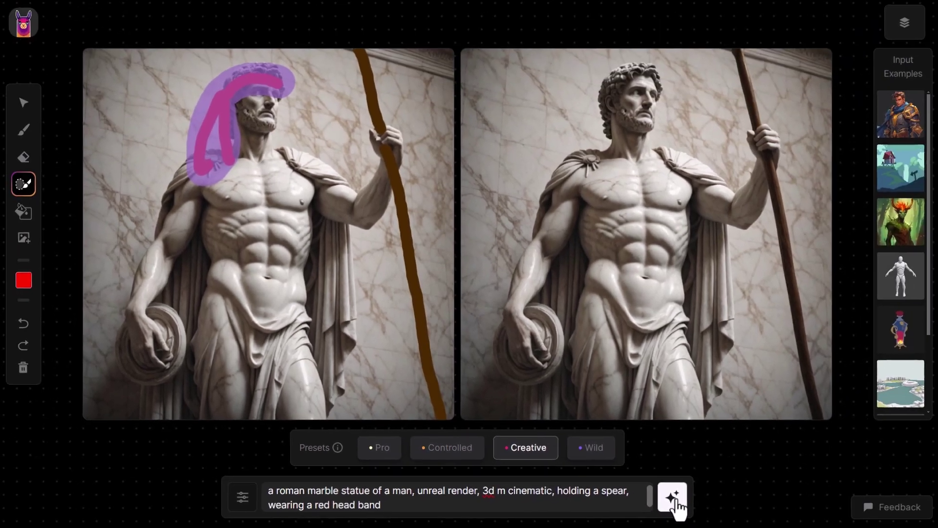
{"action": "left_click", "coordinate": [852, 472]}
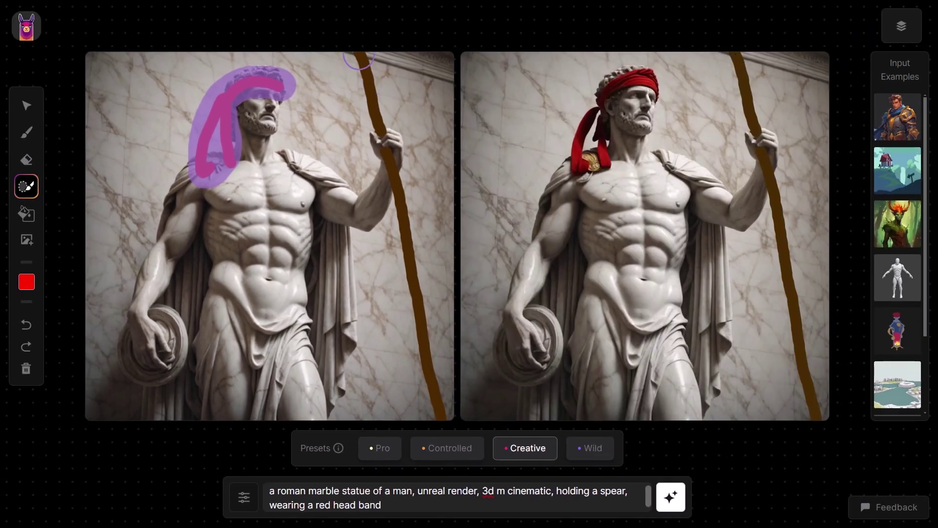
{"action": "mouse_move", "coordinate": [733, 80]}
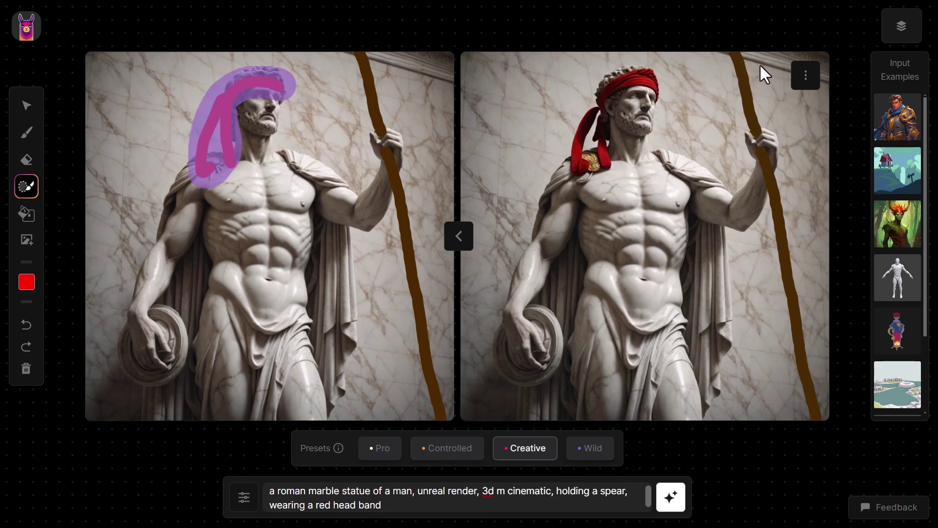
{"action": "mouse_move", "coordinate": [492, 231]}
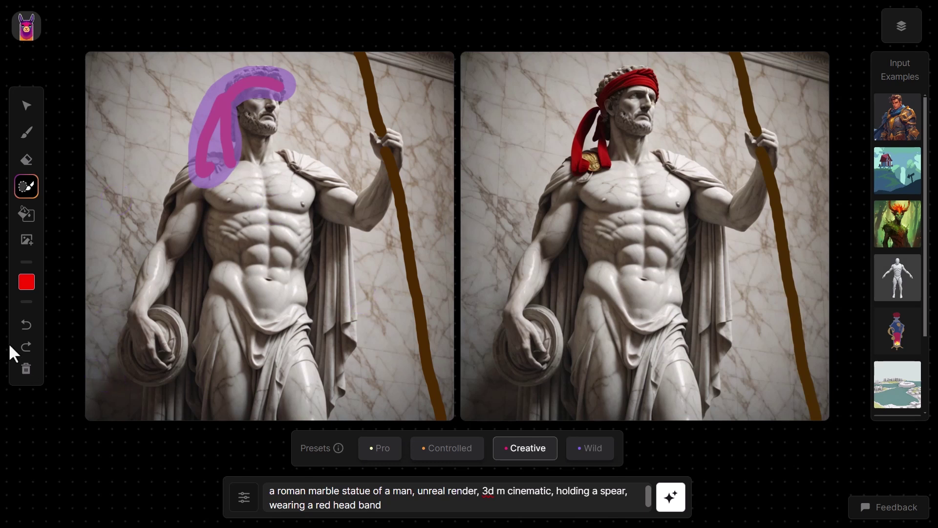
Undo the headband painting, and regenerate the brown spear under a full-length mask, carrying the result over to the canvas.
{"action": "left_click", "coordinate": [26, 325]}
{"action": "left_click", "coordinate": [25, 325]}
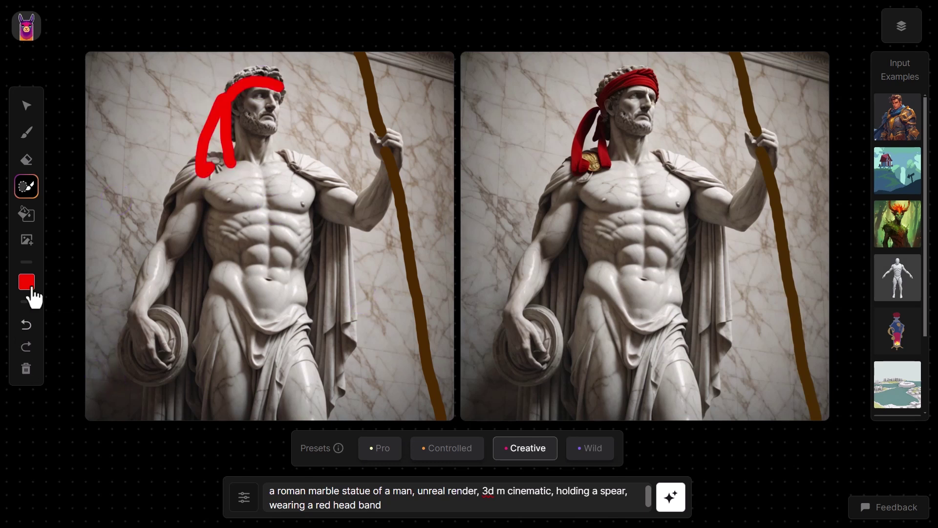
{"action": "left_click", "coordinate": [27, 186]}
{"action": "left_click", "coordinate": [433, 18]}
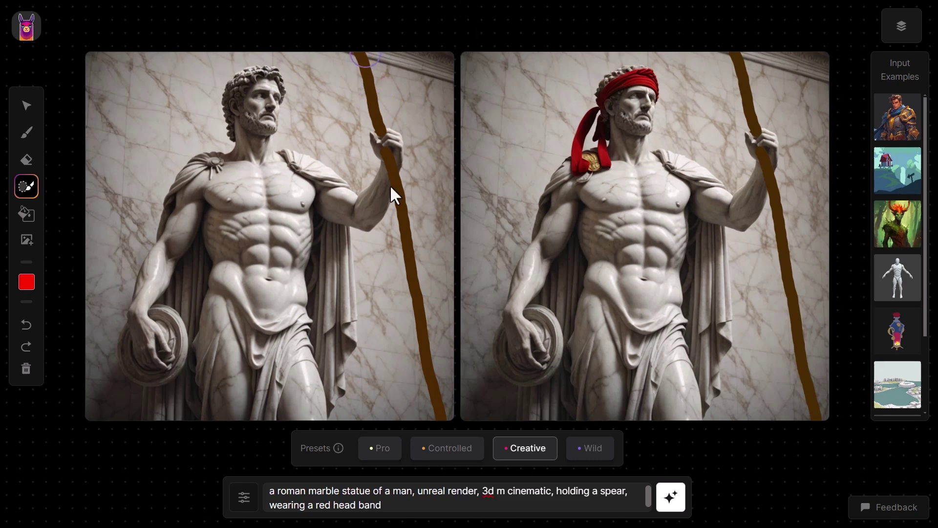
{"action": "left_click_drag", "start_coordinate": [436, 415], "coordinate": [354, 55]}
{"action": "left_click", "coordinate": [670, 496]}
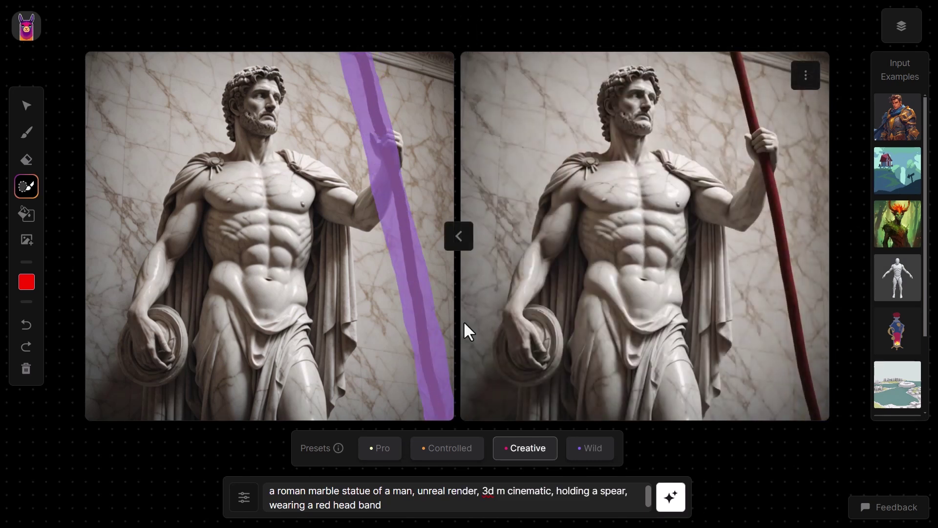
{"action": "left_click", "coordinate": [458, 237]}
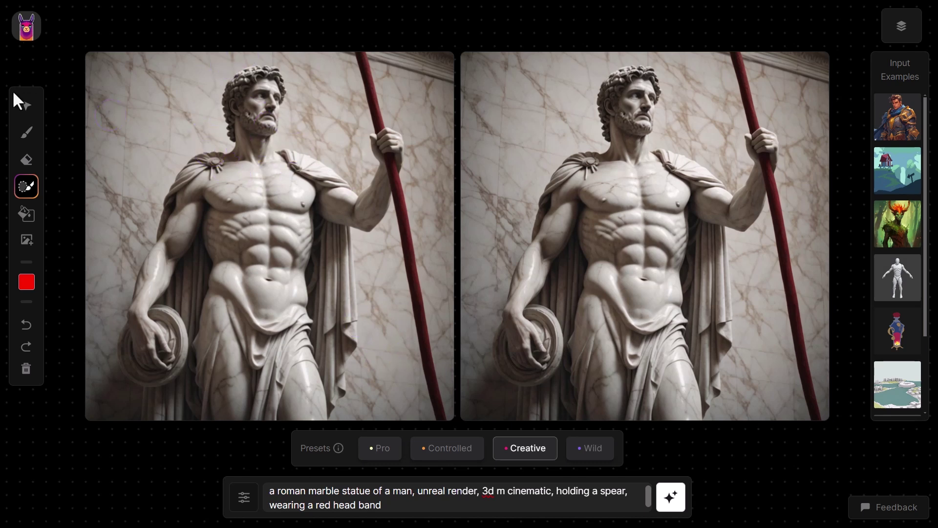
Paint the entire marble wall around the statue and spear solid purple, leaving the figure uncovered.
{"action": "left_click", "coordinate": [26, 133]}
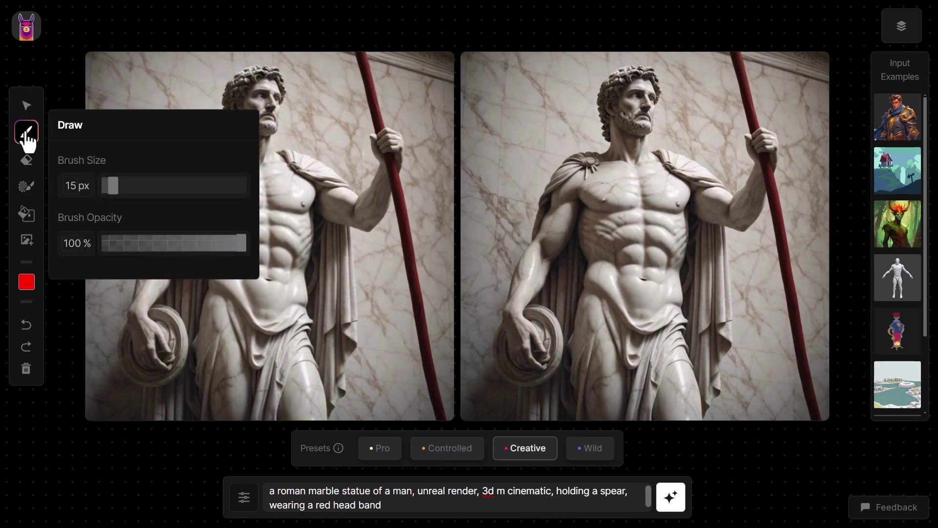
{"action": "left_click", "coordinate": [27, 283]}
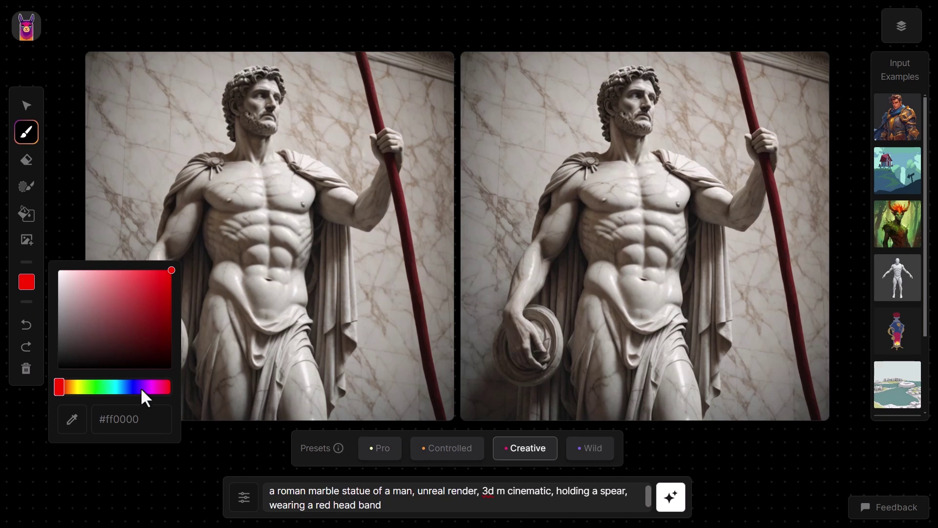
{"action": "left_click", "coordinate": [153, 388]}
{"action": "left_click", "coordinate": [153, 314]}
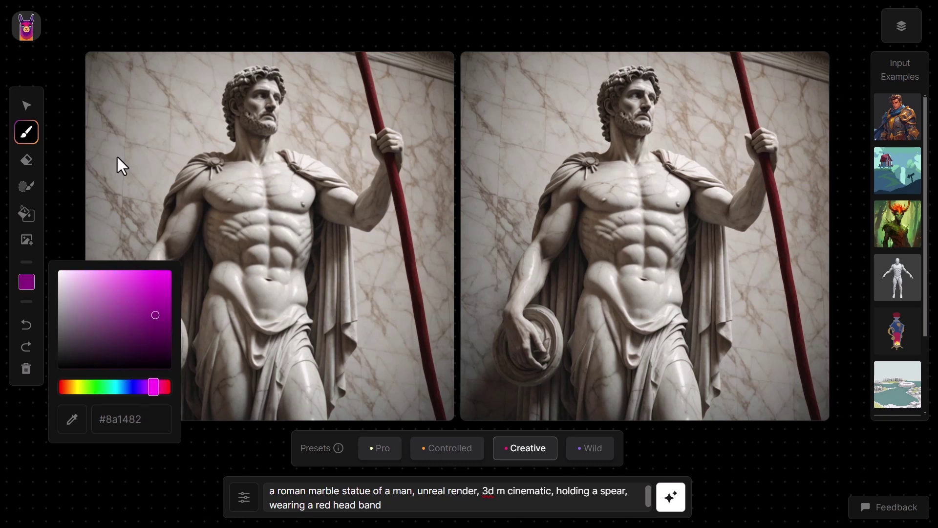
{"action": "left_click", "coordinate": [37, 123]}
{"action": "left_click", "coordinate": [136, 180]}
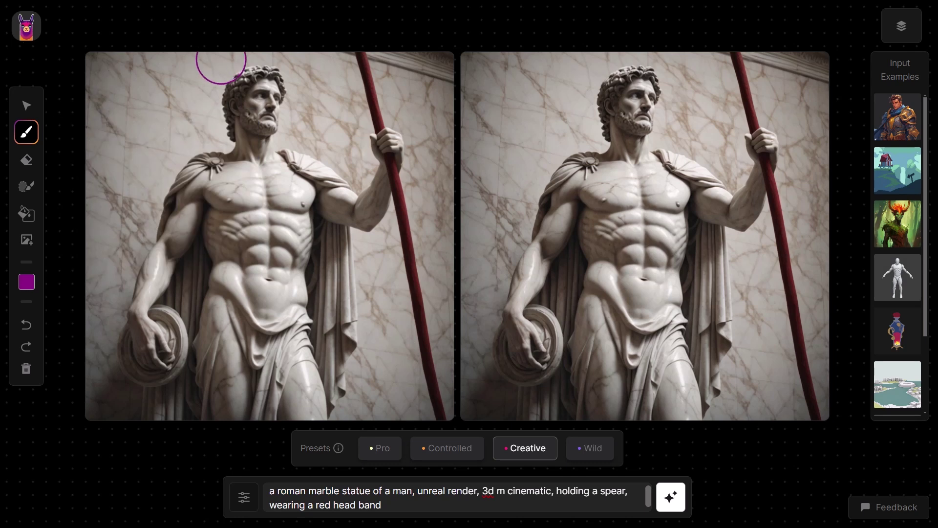
{"action": "mouse_move", "coordinate": [217, 56]}
{"action": "left_mouse_down"}
{"action": "mouse_move", "coordinate": [134, 54]}
{"action": "mouse_move", "coordinate": [154, 162]}
{"action": "mouse_move", "coordinate": [429, 52]}
{"action": "mouse_move", "coordinate": [337, 157]}
{"action": "left_mouse_up"}
{"action": "mouse_move", "coordinate": [390, 229]}
{"action": "left_mouse_down"}
{"action": "mouse_move", "coordinate": [367, 205]}
{"action": "mouse_move", "coordinate": [372, 195]}
{"action": "mouse_move", "coordinate": [286, 117]}
{"action": "mouse_move", "coordinate": [264, 64]}
{"action": "left_mouse_up"}
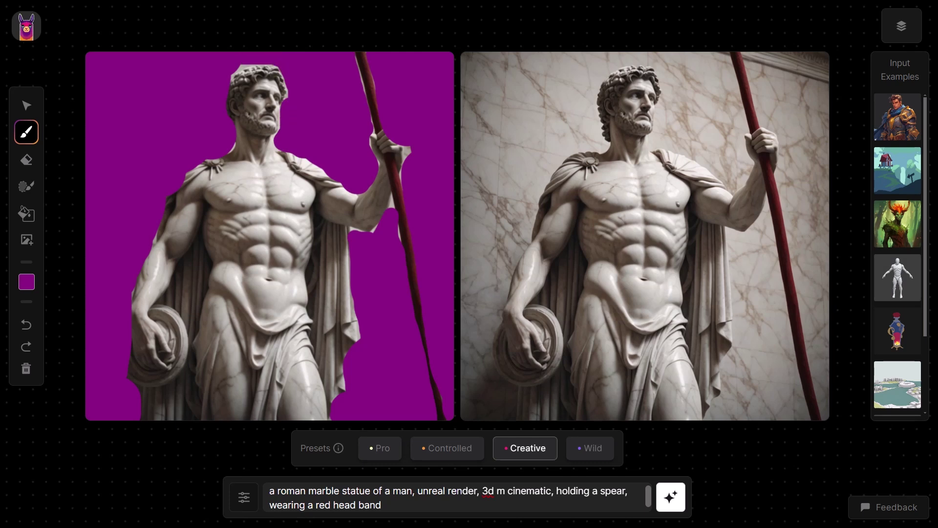
Cover the whole purple background around the statue with the generation mask, up to the figure's outline.
{"action": "left_click", "coordinate": [27, 187]}
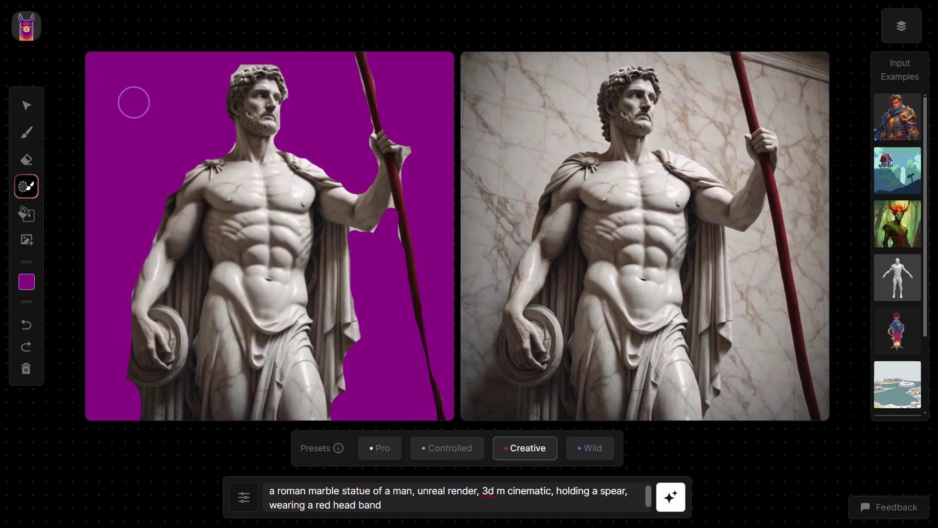
{"action": "left_click", "coordinate": [29, 193]}
{"action": "left_click", "coordinate": [153, 245]}
{"action": "left_click_drag", "start_coordinate": [95, 73], "coordinate": [109, 407]}
{"action": "mouse_move", "coordinate": [117, 243]}
{"action": "left_mouse_down"}
{"action": "mouse_move", "coordinate": [192, 135]}
{"action": "mouse_move", "coordinate": [195, 112]}
{"action": "left_mouse_up"}
{"action": "mouse_move", "coordinate": [449, 145]}
{"action": "left_mouse_down"}
{"action": "mouse_move", "coordinate": [431, 105]}
{"action": "mouse_move", "coordinate": [435, 375]}
{"action": "left_mouse_up"}
{"action": "left_click_drag", "start_coordinate": [437, 194], "coordinate": [442, 410]}
{"action": "left_click_drag", "start_coordinate": [385, 207], "coordinate": [419, 410]}
{"action": "left_click_drag", "start_coordinate": [415, 329], "coordinate": [431, 410]}
{"action": "mouse_move", "coordinate": [408, 411]}
{"action": "left_mouse_down"}
{"action": "mouse_move", "coordinate": [387, 370]}
{"action": "mouse_move", "coordinate": [363, 240]}
{"action": "left_mouse_up"}
{"action": "mouse_move", "coordinate": [362, 184]}
{"action": "left_mouse_down"}
{"action": "mouse_move", "coordinate": [363, 118]}
{"action": "mouse_move", "coordinate": [317, 147]}
{"action": "mouse_move", "coordinate": [328, 141]}
{"action": "left_mouse_up"}
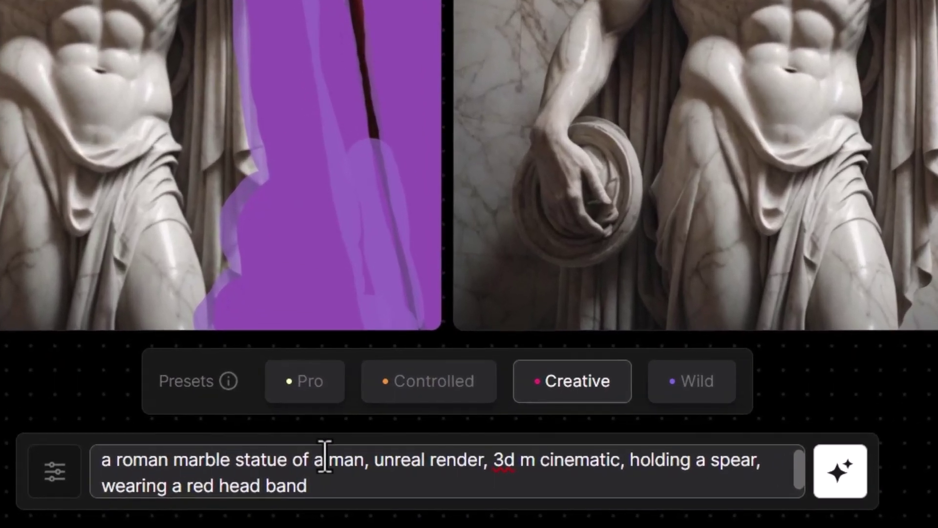
Add "a purple sky in the background" to the prompt, generate the image and carry the result over to the canvas.
{"action": "type", "text": ", a purple sky in the background"}
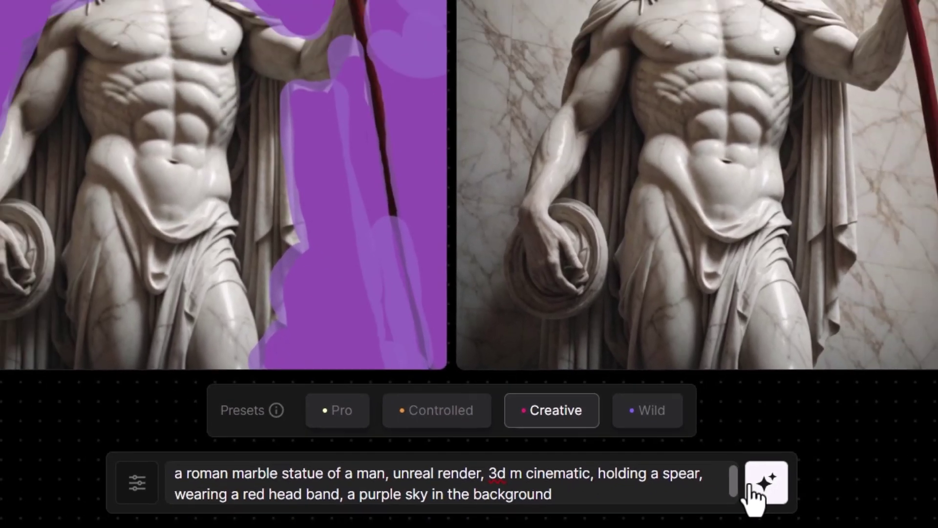
{"action": "left_click", "coordinate": [830, 476]}
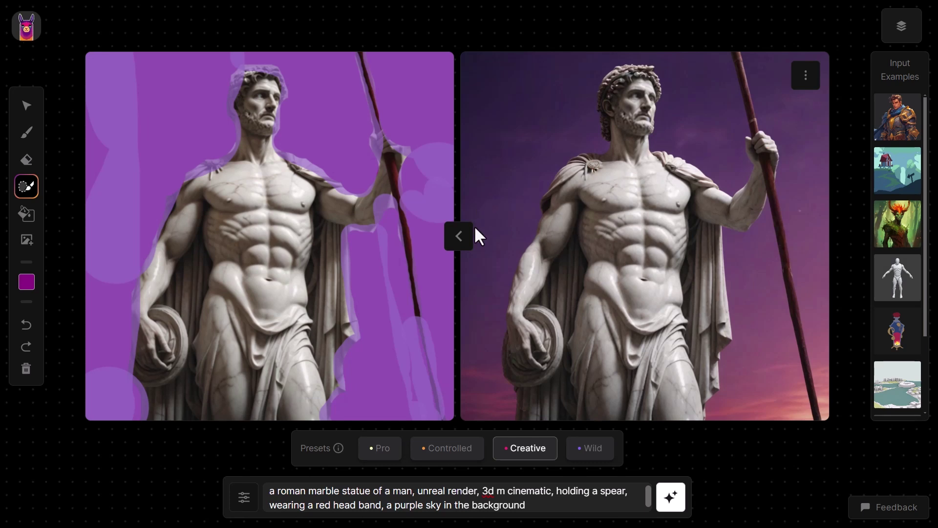
{"action": "left_click", "coordinate": [459, 238]}
{"action": "left_click", "coordinate": [460, 246]}
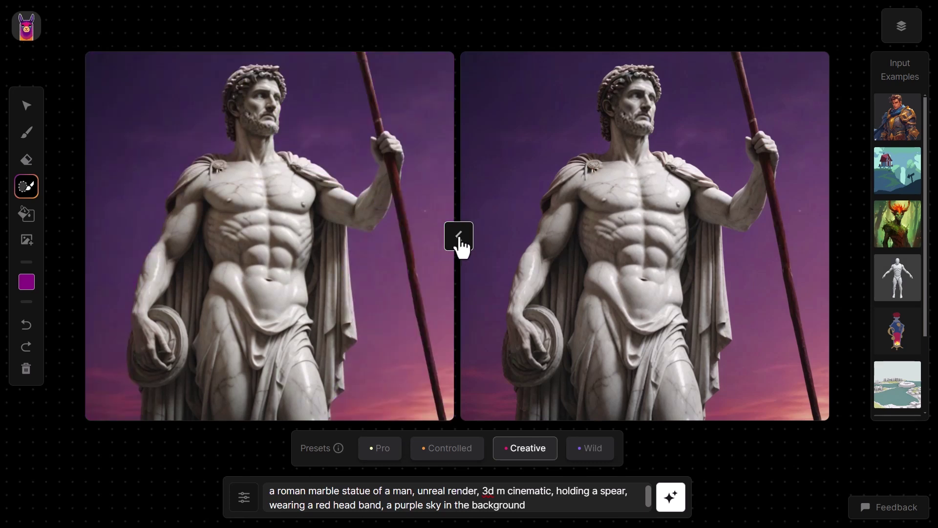
Paint dark grey building shapes low in the background on both sides of the statue, using a 51 px brush.
{"action": "left_click", "coordinate": [27, 289]}
{"action": "left_click", "coordinate": [72, 287]}
{"action": "left_click_drag", "start_coordinate": [113, 193], "coordinate": [127, 193]}
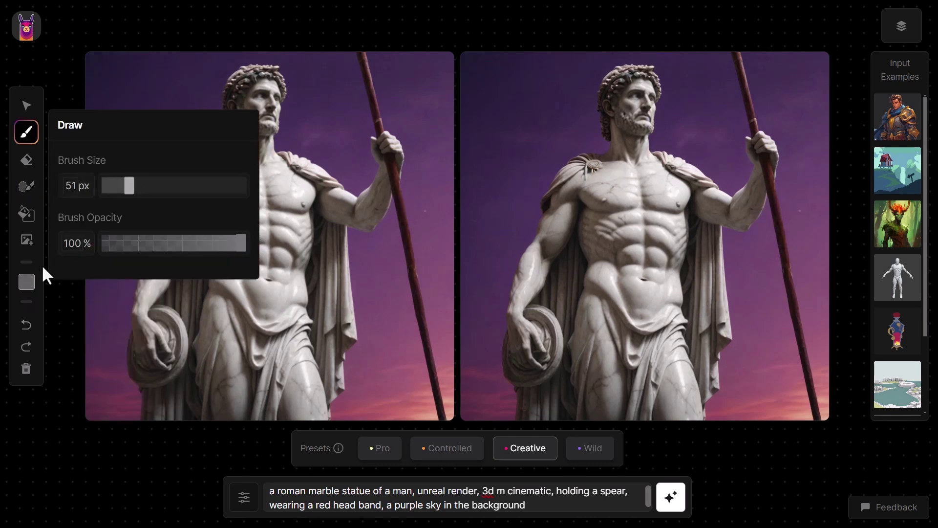
{"action": "left_click", "coordinate": [27, 282]}
{"action": "mouse_move", "coordinate": [100, 410]}
{"action": "left_mouse_down"}
{"action": "mouse_move", "coordinate": [82, 304]}
{"action": "mouse_move", "coordinate": [90, 247]}
{"action": "left_mouse_up"}
{"action": "left_click_drag", "start_coordinate": [347, 411], "coordinate": [420, 406]}
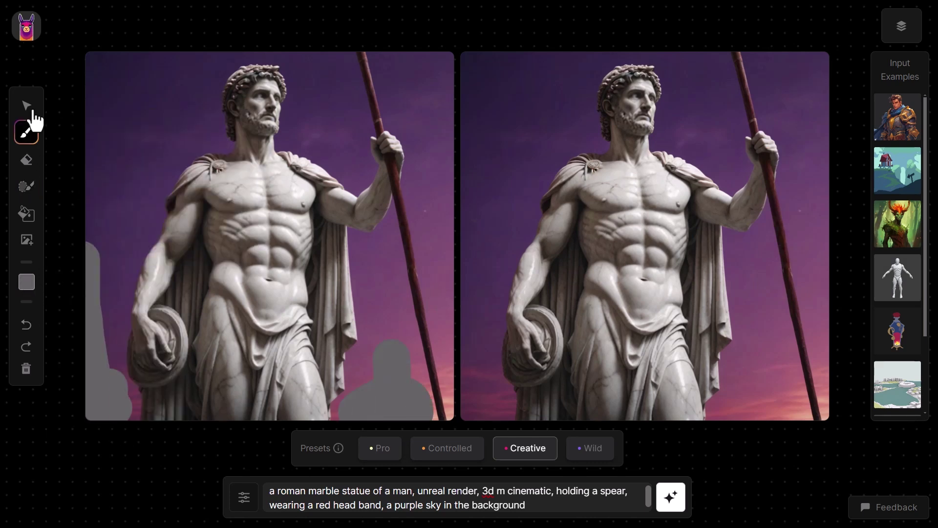
Extend the grey building shapes and add light grey column and highlight strokes on both sides of the statue.
{"action": "left_click_drag", "start_coordinate": [449, 306], "coordinate": [450, 416]}
{"action": "left_click_drag", "start_coordinate": [368, 345], "coordinate": [364, 379]}
{"action": "left_click_drag", "start_coordinate": [389, 320], "coordinate": [391, 342]}
{"action": "left_click_drag", "start_coordinate": [118, 205], "coordinate": [120, 371]}
{"action": "left_click_drag", "start_coordinate": [114, 208], "coordinate": [120, 291]}
{"action": "left_click_drag", "start_coordinate": [100, 347], "coordinate": [123, 379]}
{"action": "left_click_drag", "start_coordinate": [342, 391], "coordinate": [405, 342]}
{"action": "left_click_drag", "start_coordinate": [371, 413], "coordinate": [408, 406]}
{"action": "left_click_drag", "start_coordinate": [447, 303], "coordinate": [447, 369]}
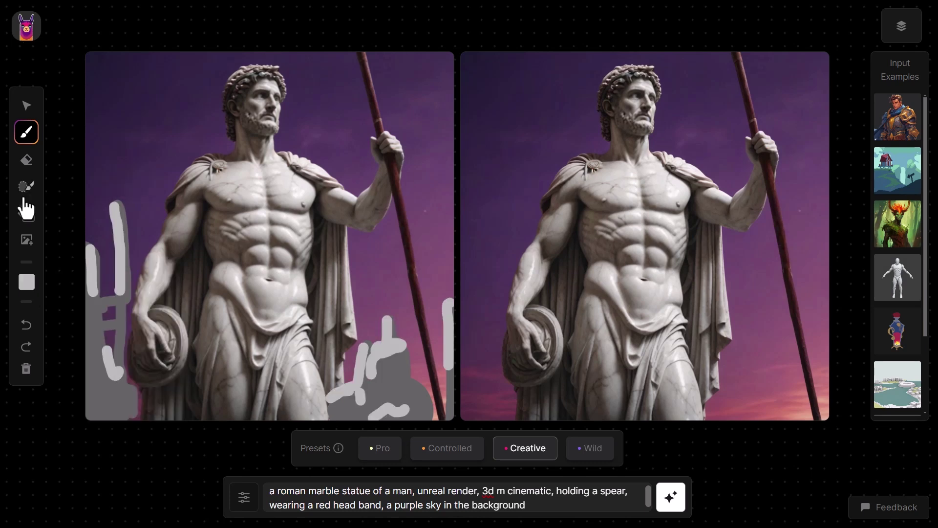
Mask the painted buildings, generate with "surrounded by roman buildings" added to the prompt, and carry the result over to the canvas.
{"action": "left_click", "coordinate": [27, 185]}
{"action": "left_click_drag", "start_coordinate": [122, 239], "coordinate": [125, 239]}
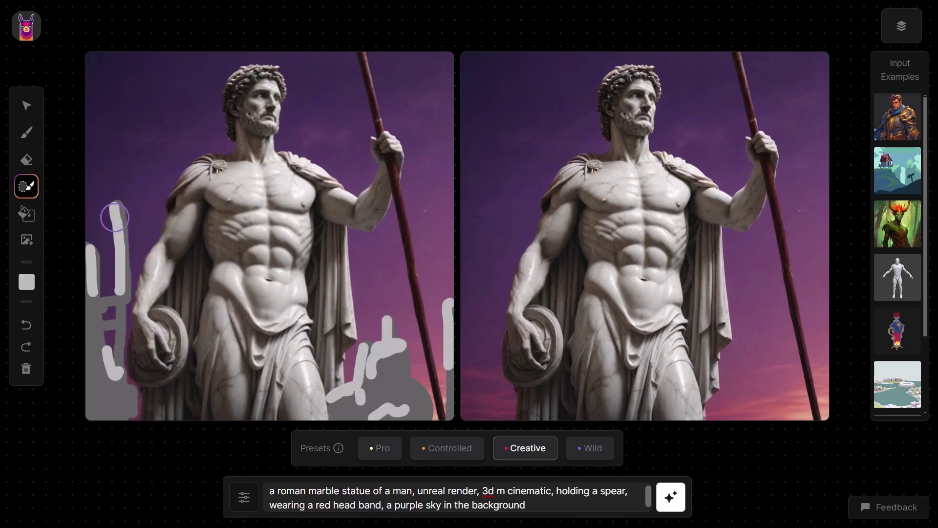
{"action": "left_click", "coordinate": [536, 507]}
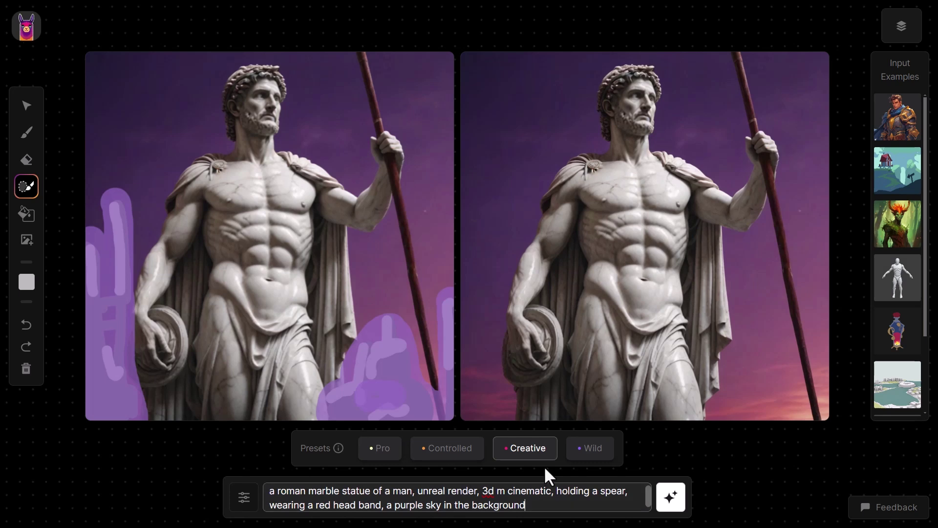
{"action": "type", "text": ", surrounded by roman buildings"}
{"action": "mouse_move", "coordinate": [552, 256]}
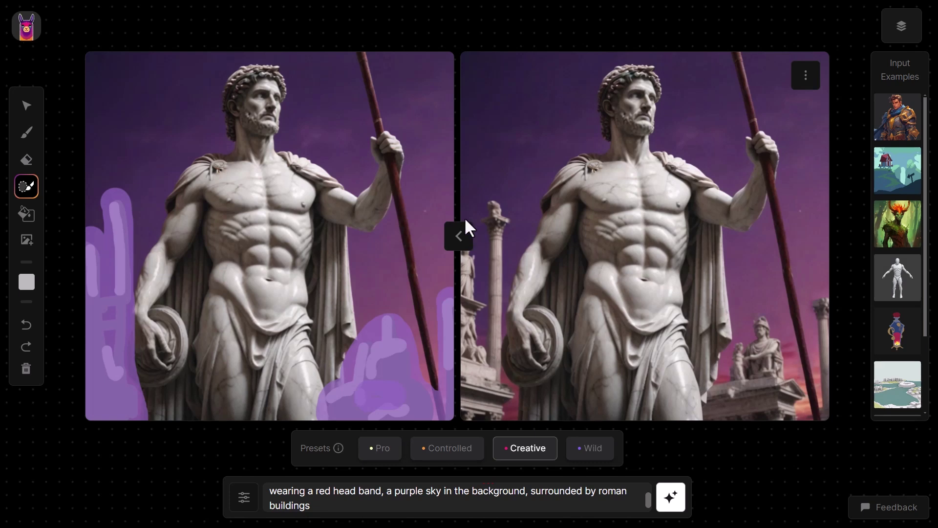
{"action": "left_click", "coordinate": [459, 240]}
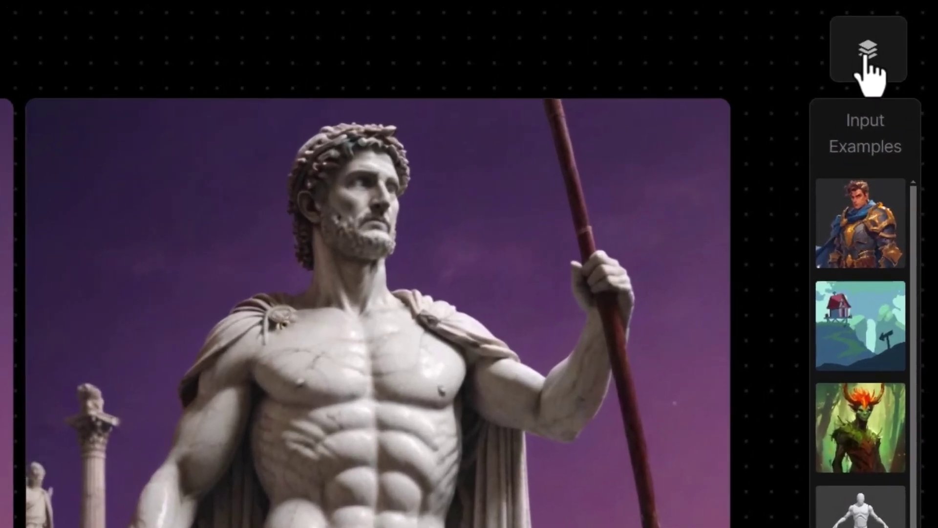
Hide the top three layers one after another to review the earlier image stages, and show them all again.
{"action": "left_click", "coordinate": [864, 55]}
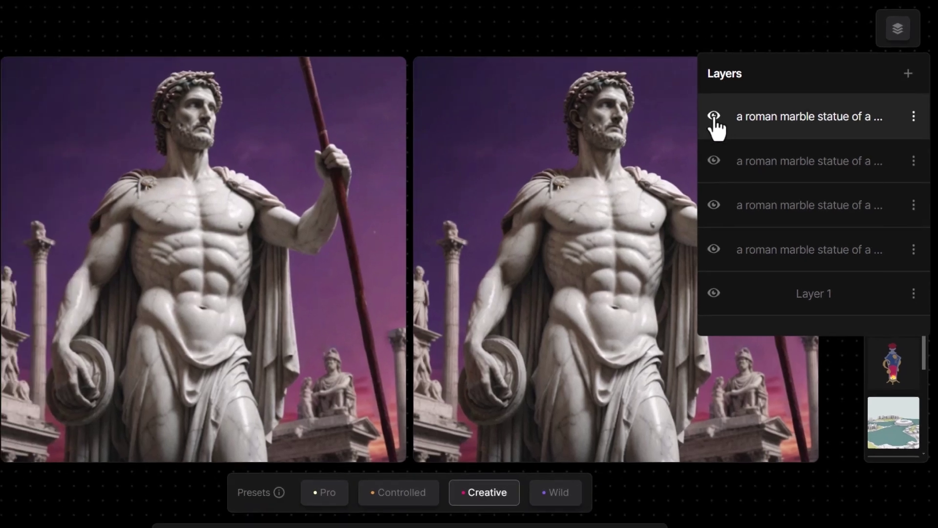
{"action": "left_click", "coordinate": [714, 117]}
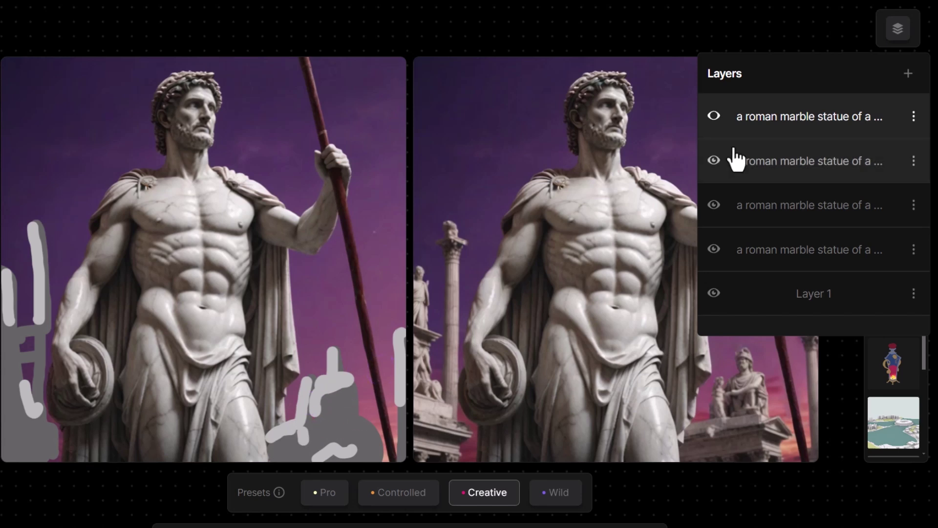
{"action": "left_click", "coordinate": [714, 161]}
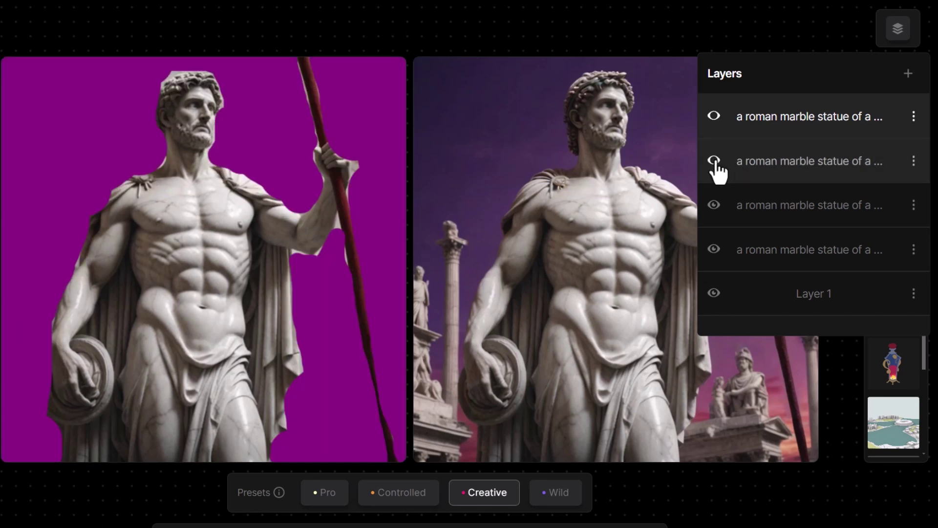
{"action": "left_click", "coordinate": [716, 206]}
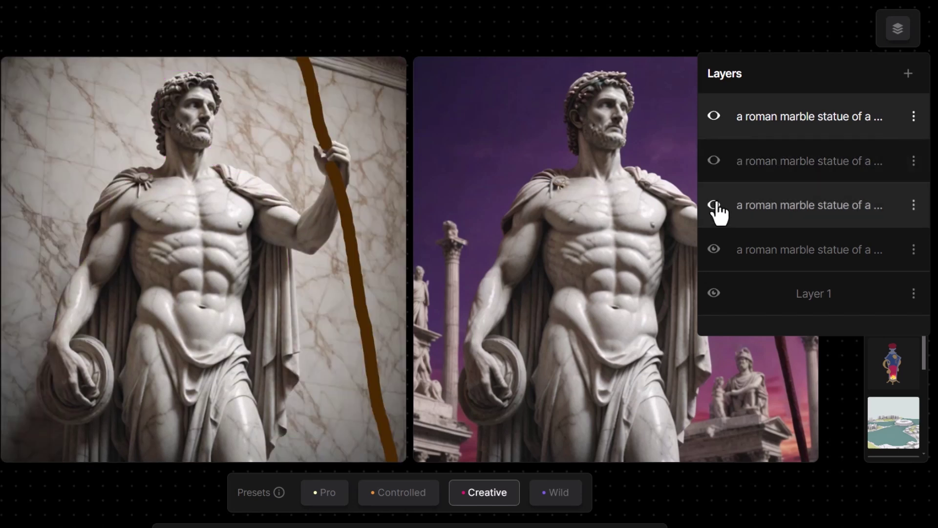
{"action": "left_click", "coordinate": [716, 205]}
{"action": "left_click", "coordinate": [714, 161]}
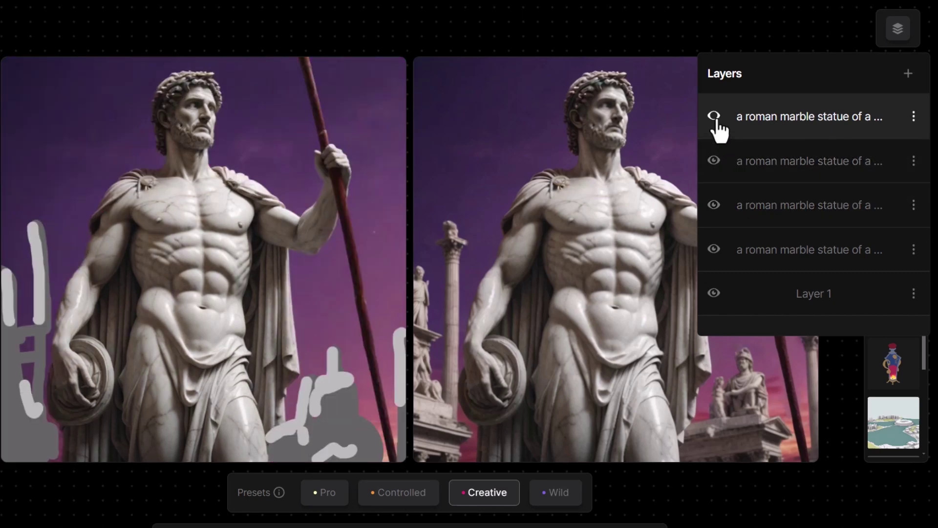
{"action": "left_click", "coordinate": [715, 119]}
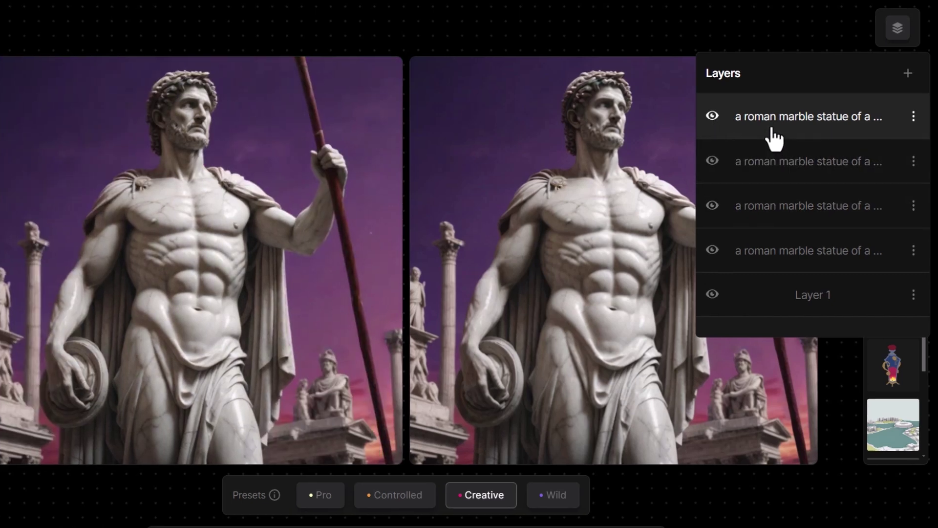
Move the second layer, with the painted grey buildings, to the top of the layer stack and delete Layer 1.
{"action": "left_click", "coordinate": [913, 161]}
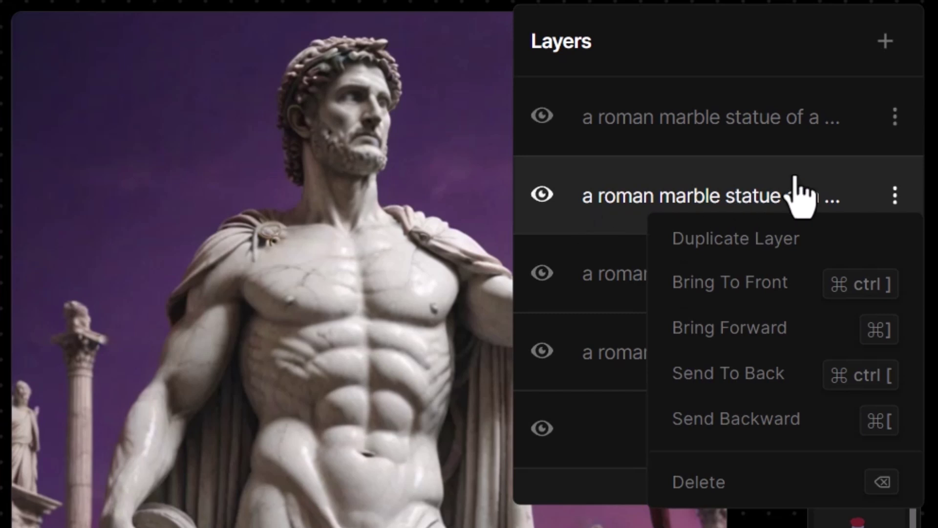
{"action": "left_click", "coordinate": [831, 196]}
{"action": "left_click_drag", "start_coordinate": [849, 198], "coordinate": [845, 125]}
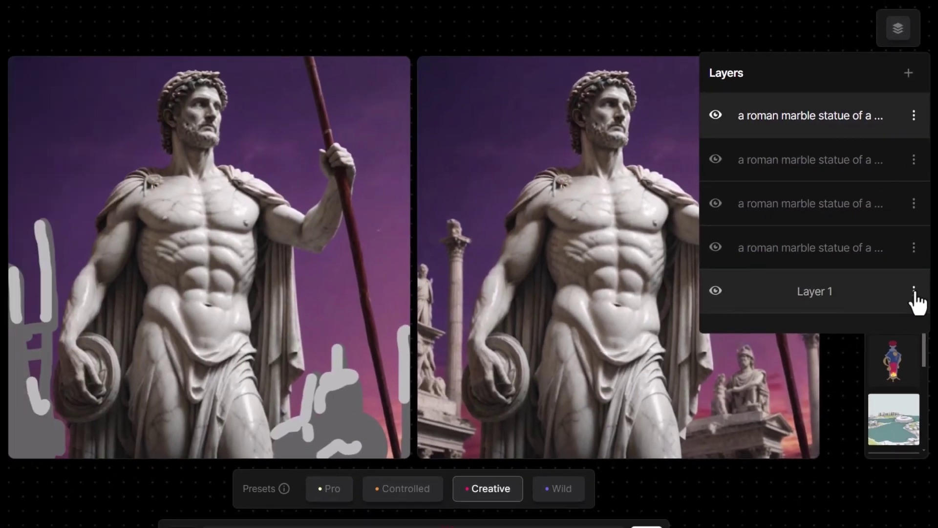
{"action": "left_click", "coordinate": [895, 429]}
{"action": "left_click", "coordinate": [856, 268]}
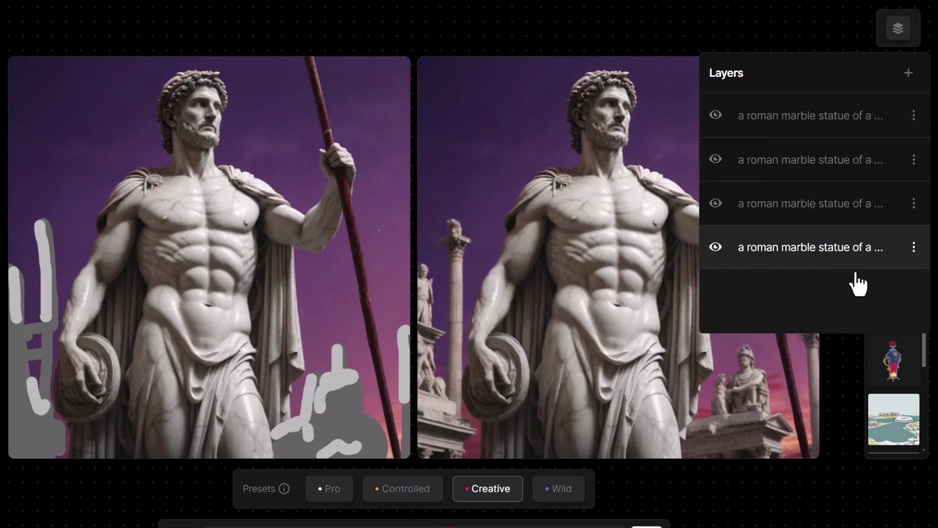
Add a new empty layer, hide the layer with the painted grey buildings below it, and select the new layer for painting.
{"action": "left_click", "coordinate": [908, 73]}
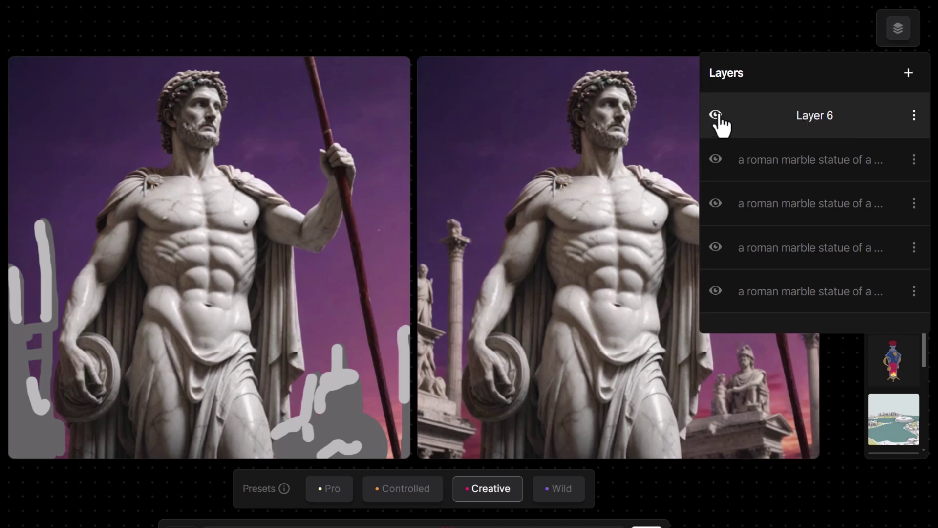
{"action": "left_click", "coordinate": [832, 171]}
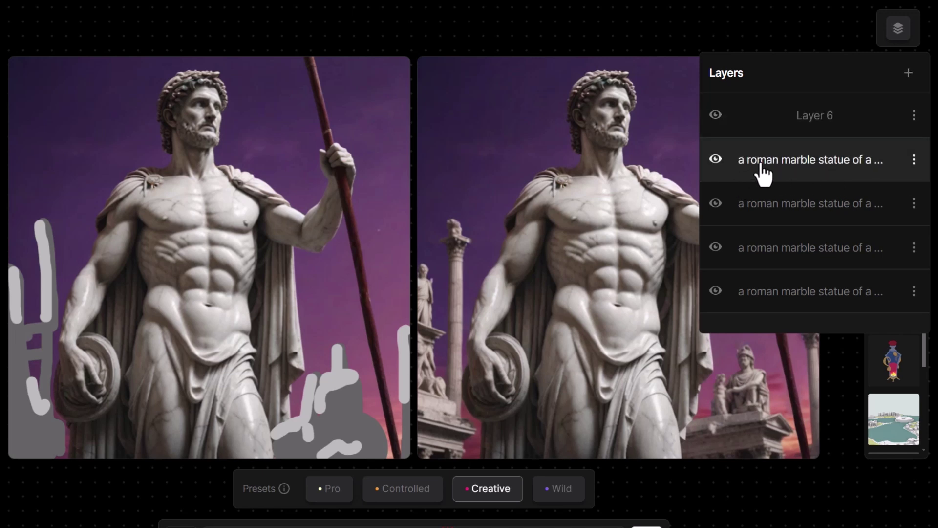
{"action": "left_click", "coordinate": [718, 165]}
{"action": "left_click", "coordinate": [818, 123]}
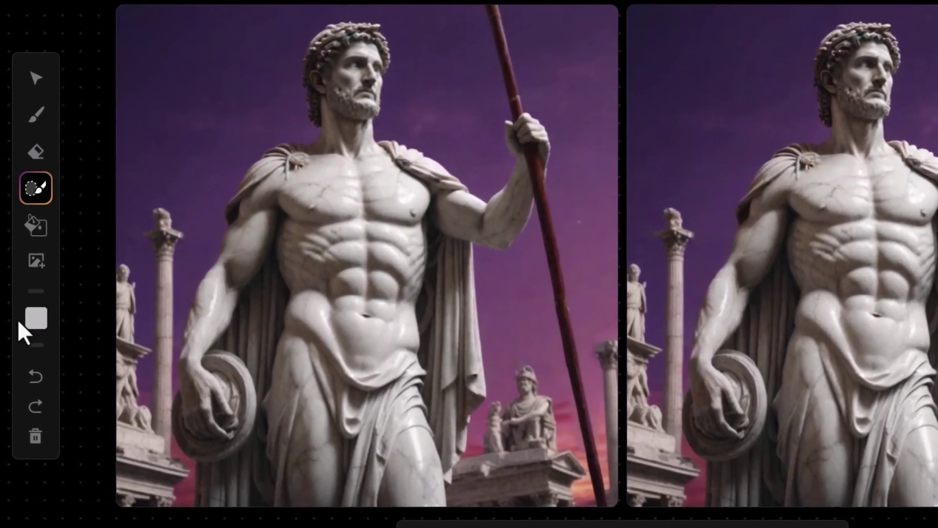
Sample the dark purple of the sky and paint over the tall column left of the statue and the seated figure on its right.
{"action": "left_click", "coordinate": [34, 320]}
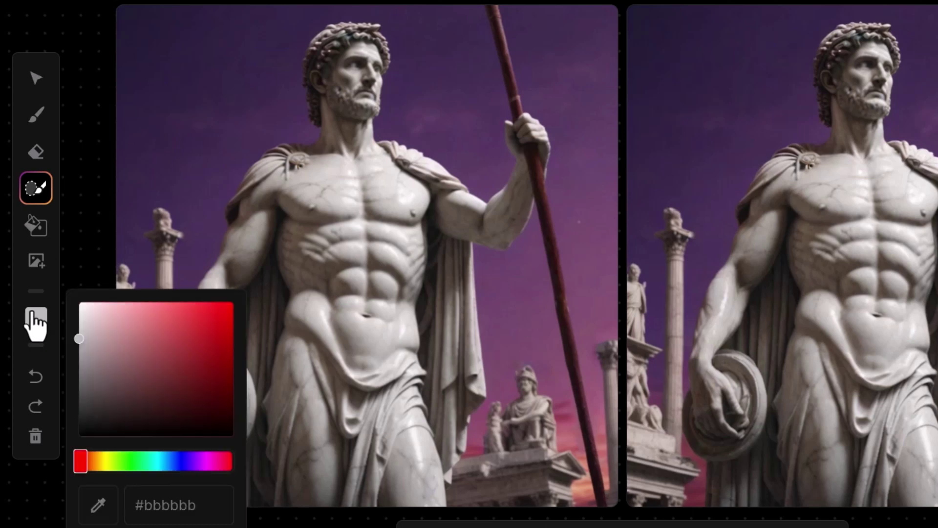
{"action": "left_click", "coordinate": [97, 505]}
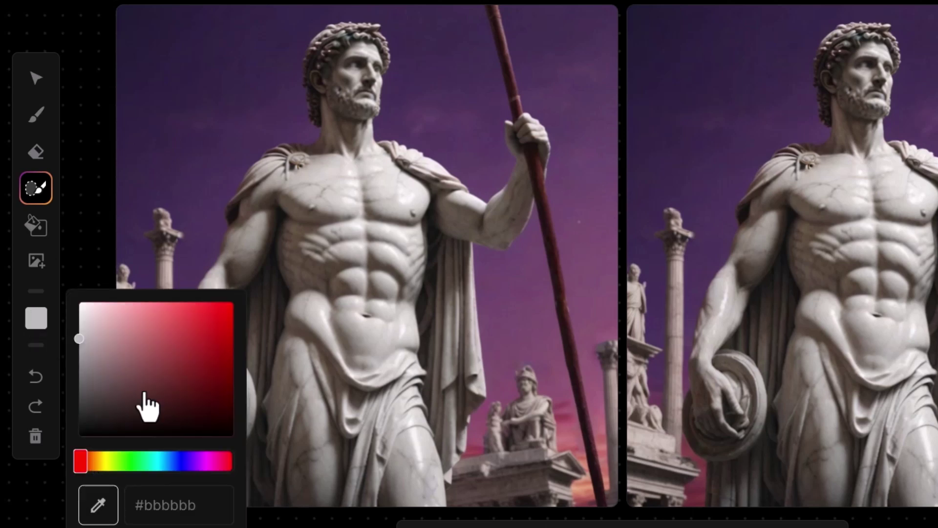
{"action": "left_click", "coordinate": [198, 154]}
{"action": "left_click", "coordinate": [36, 114]}
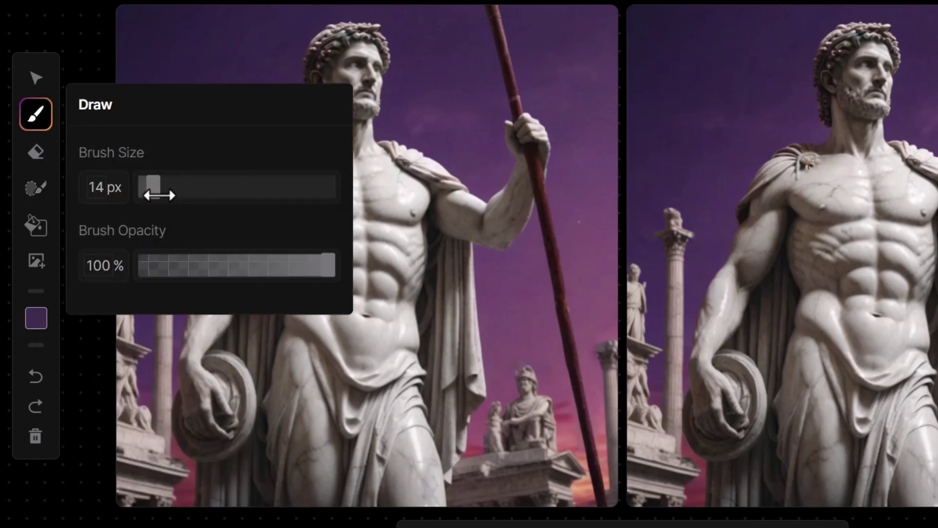
{"action": "left_click", "coordinate": [195, 3]}
{"action": "mouse_move", "coordinate": [161, 210]}
{"action": "left_mouse_down"}
{"action": "mouse_move", "coordinate": [171, 334]}
{"action": "mouse_move", "coordinate": [160, 274]}
{"action": "mouse_move", "coordinate": [126, 315]}
{"action": "left_mouse_up"}
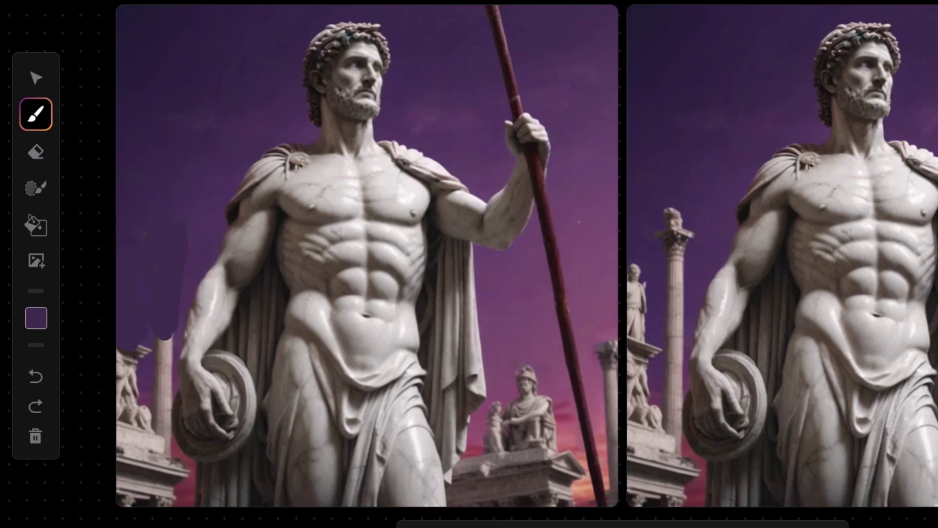
{"action": "mouse_move", "coordinate": [528, 366]}
{"action": "left_mouse_down"}
{"action": "mouse_move", "coordinate": [493, 420]}
{"action": "mouse_move", "coordinate": [550, 396]}
{"action": "left_mouse_up"}
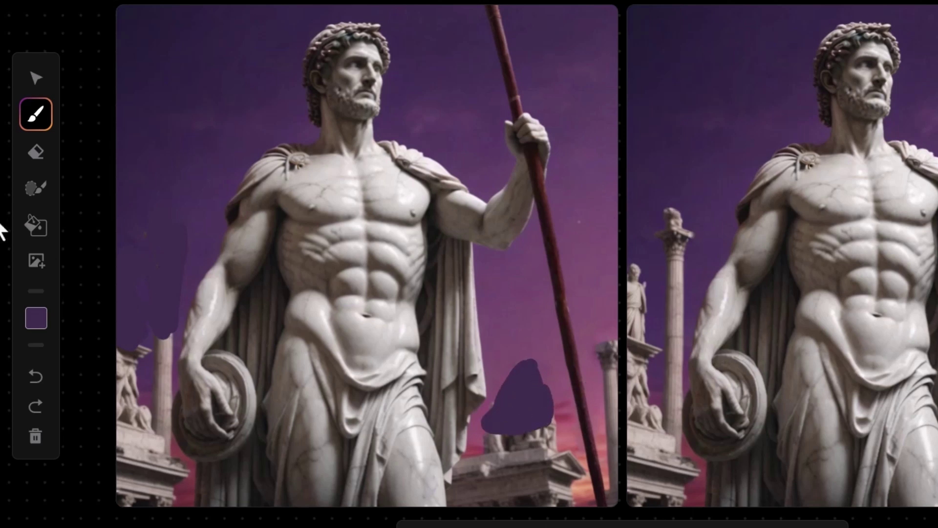
Mask both purple-painted areas, generate with the existing prompt and Creative preset, and carry the result over to the canvas.
{"action": "left_click", "coordinate": [36, 187]}
{"action": "mouse_move", "coordinate": [177, 255]}
{"action": "left_mouse_down"}
{"action": "mouse_move", "coordinate": [141, 347]}
{"action": "mouse_move", "coordinate": [142, 215]}
{"action": "left_mouse_up"}
{"action": "mouse_move", "coordinate": [523, 373]}
{"action": "left_mouse_down"}
{"action": "mouse_move", "coordinate": [489, 420]}
{"action": "mouse_move", "coordinate": [527, 408]}
{"action": "left_mouse_up"}
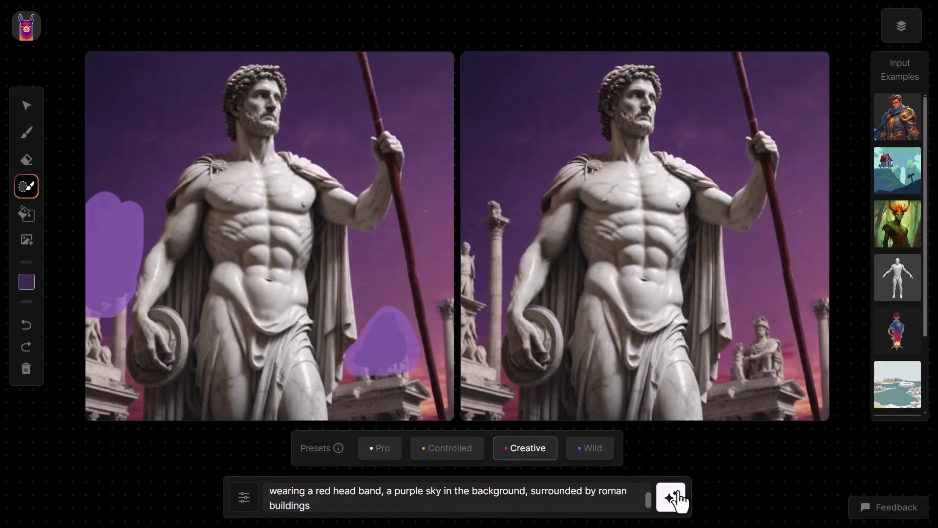
{"action": "left_click", "coordinate": [677, 497]}
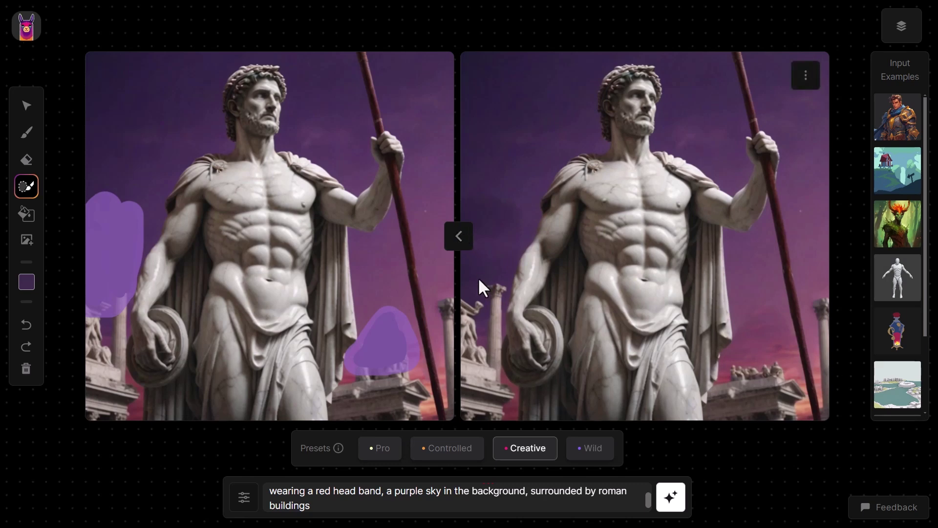
{"action": "left_click", "coordinate": [458, 242]}
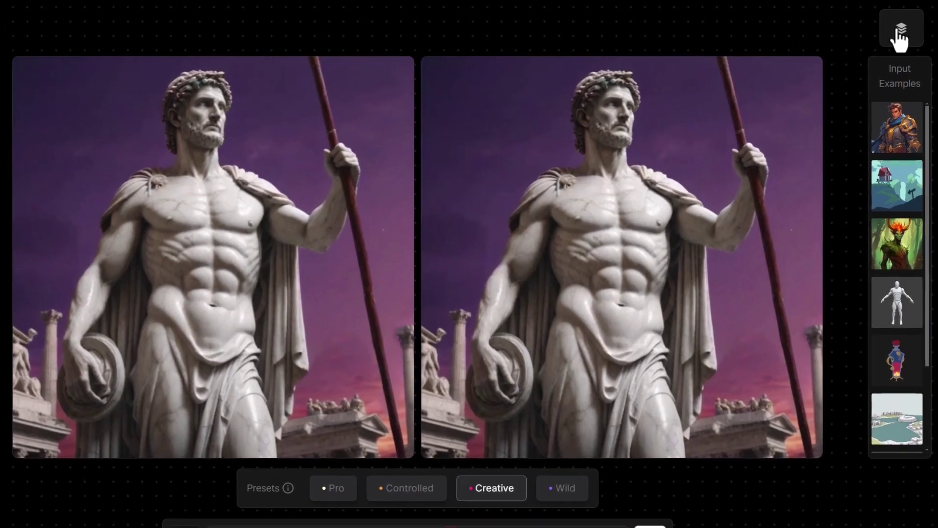
Move Layer 6, with the purple cover-up paint, to the top of the layer stack and open its layer options.
{"action": "left_click", "coordinate": [901, 27]}
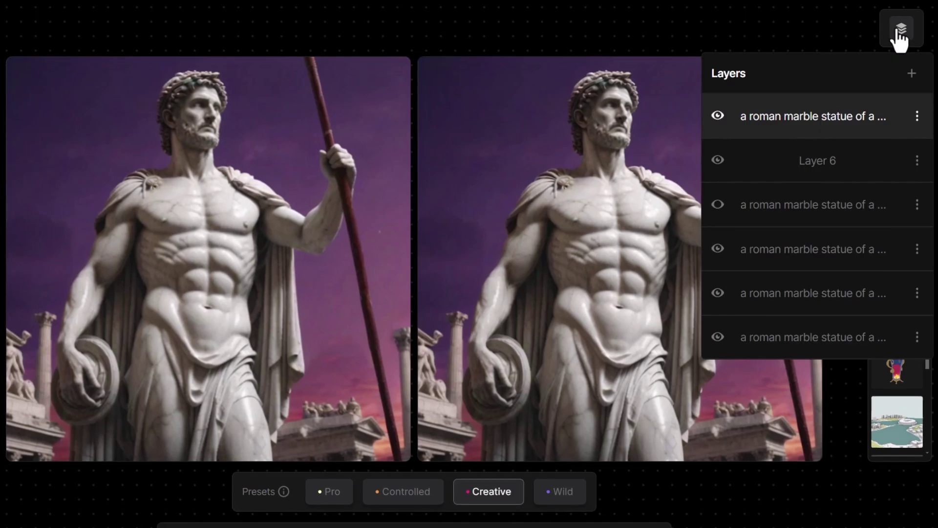
{"action": "left_click_drag", "start_coordinate": [765, 173], "coordinate": [764, 116]}
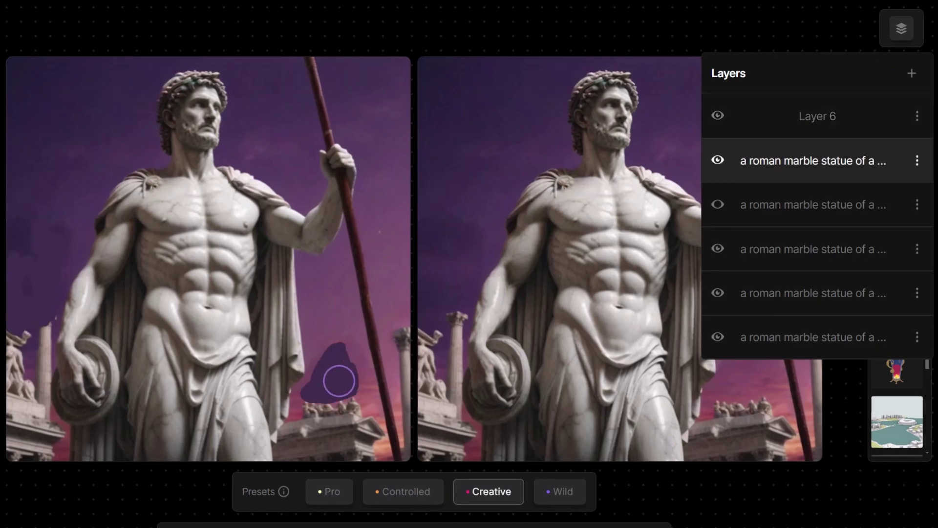
{"action": "left_click", "coordinate": [917, 116]}
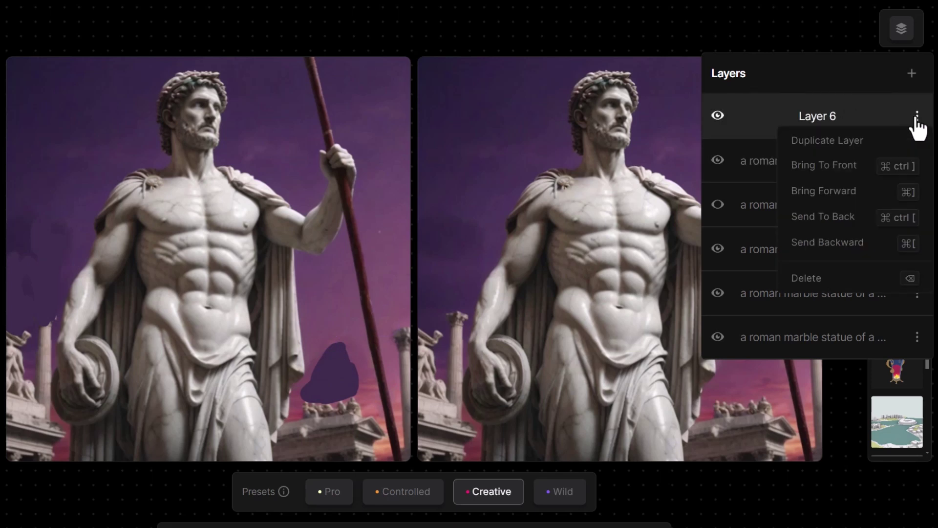
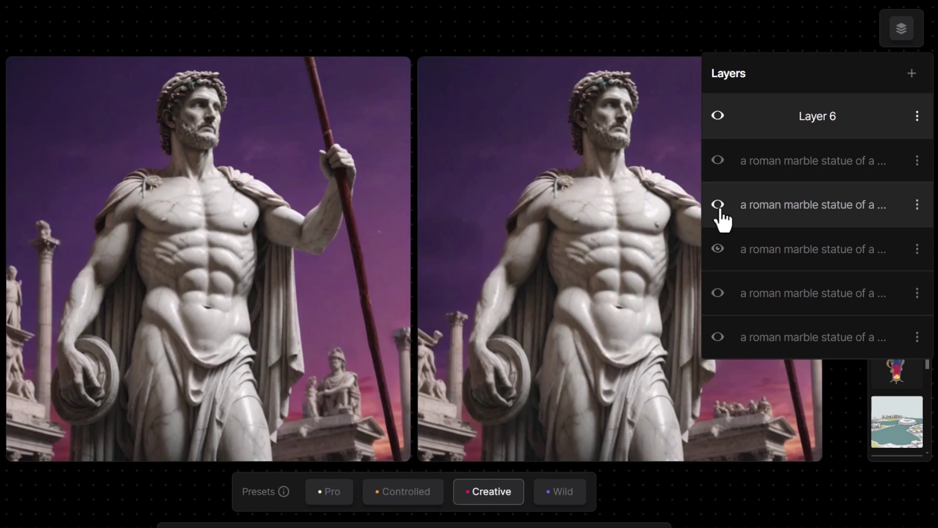
Toggle the visibility of the generated layers beneath Layer 6 to compare the background versions.
{"action": "left_click_drag", "start_coordinate": [718, 249], "coordinate": [769, 212]}
{"action": "left_click", "coordinate": [718, 164]}
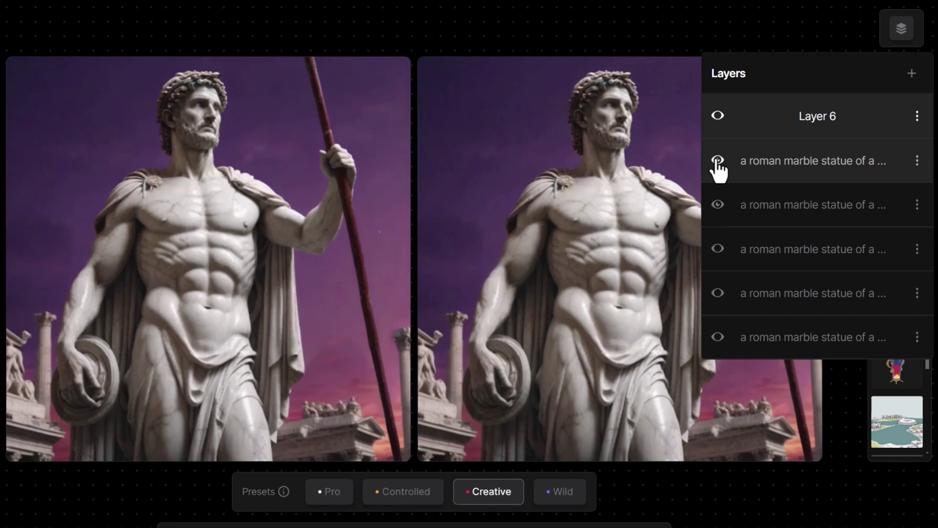
{"action": "left_click", "coordinate": [718, 164]}
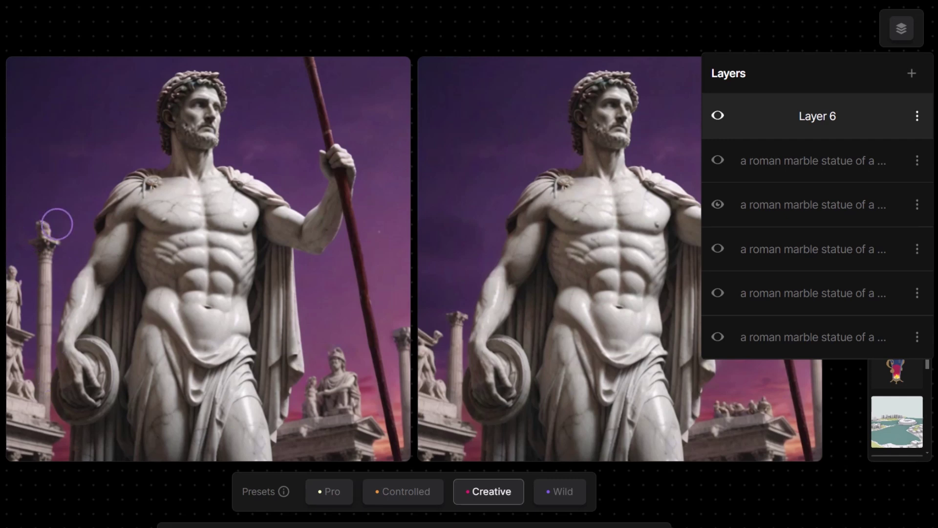
{"action": "left_click", "coordinate": [718, 162]}
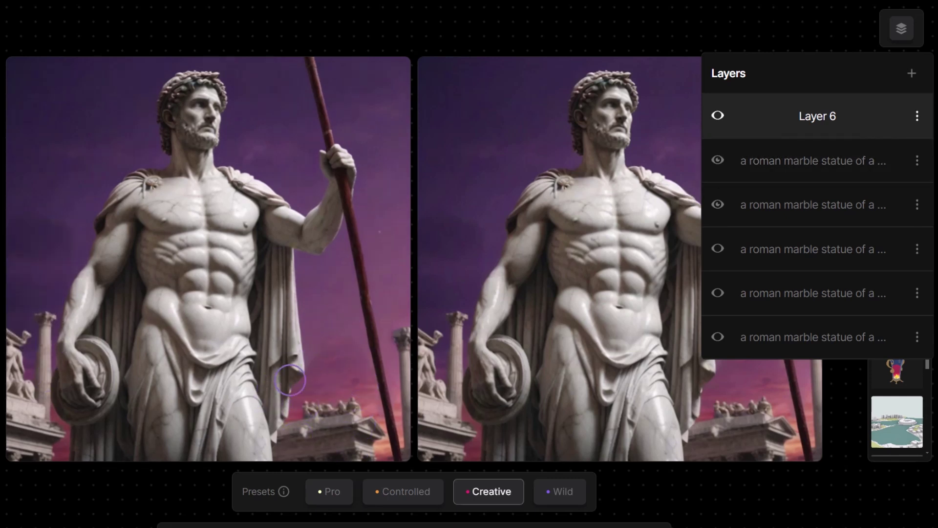
Select the generated layer directly beneath Layer 6 and erase its temple roof and small figures beside the statue's leg, near the spear.
{"action": "left_click", "coordinate": [773, 172]}
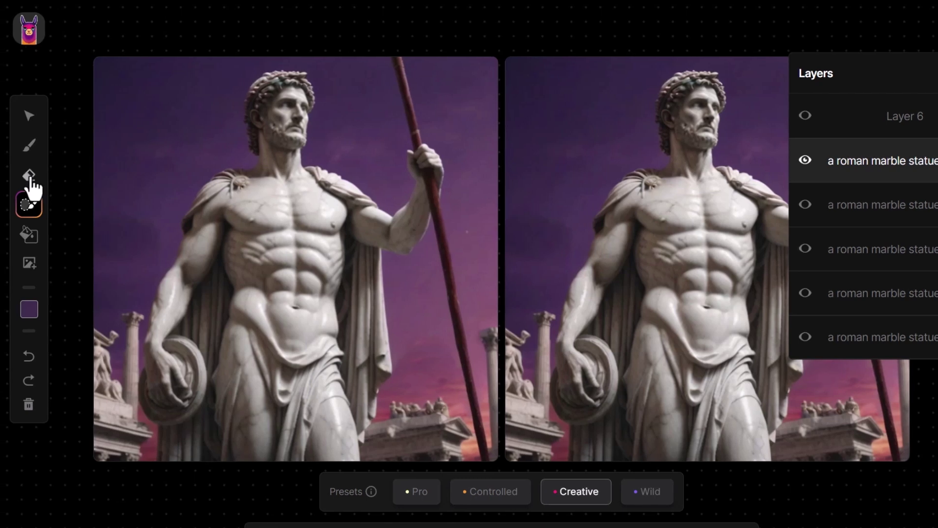
{"action": "left_click", "coordinate": [36, 177]}
{"action": "left_click", "coordinate": [426, 385]}
{"action": "left_click", "coordinate": [34, 173]}
{"action": "left_click_drag", "start_coordinate": [149, 235], "coordinate": [161, 235]}
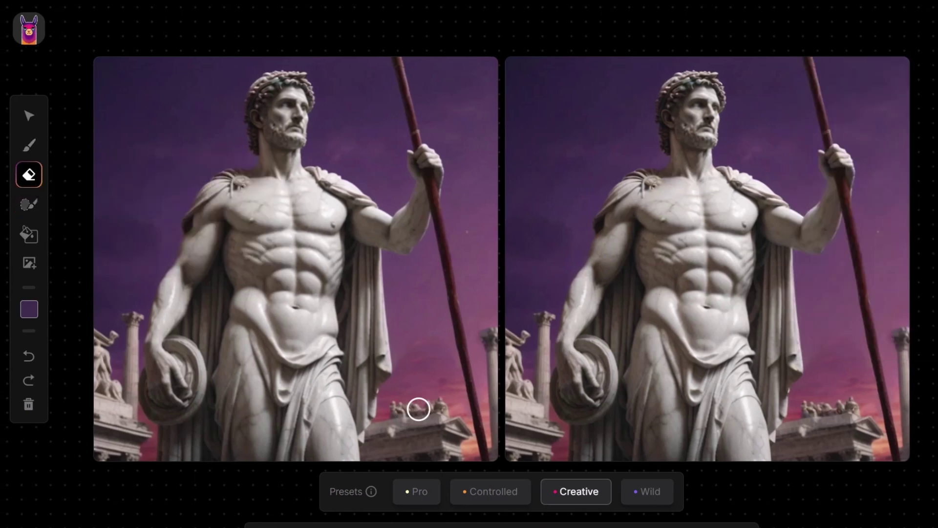
{"action": "mouse_move", "coordinate": [463, 420]}
{"action": "left_mouse_down"}
{"action": "mouse_move", "coordinate": [430, 341]}
{"action": "mouse_move", "coordinate": [425, 379]}
{"action": "mouse_move", "coordinate": [444, 438]}
{"action": "mouse_move", "coordinate": [419, 340]}
{"action": "mouse_move", "coordinate": [404, 429]}
{"action": "mouse_move", "coordinate": [410, 351]}
{"action": "mouse_move", "coordinate": [391, 407]}
{"action": "mouse_move", "coordinate": [385, 380]}
{"action": "mouse_move", "coordinate": [371, 439]}
{"action": "mouse_move", "coordinate": [463, 415]}
{"action": "left_mouse_up"}
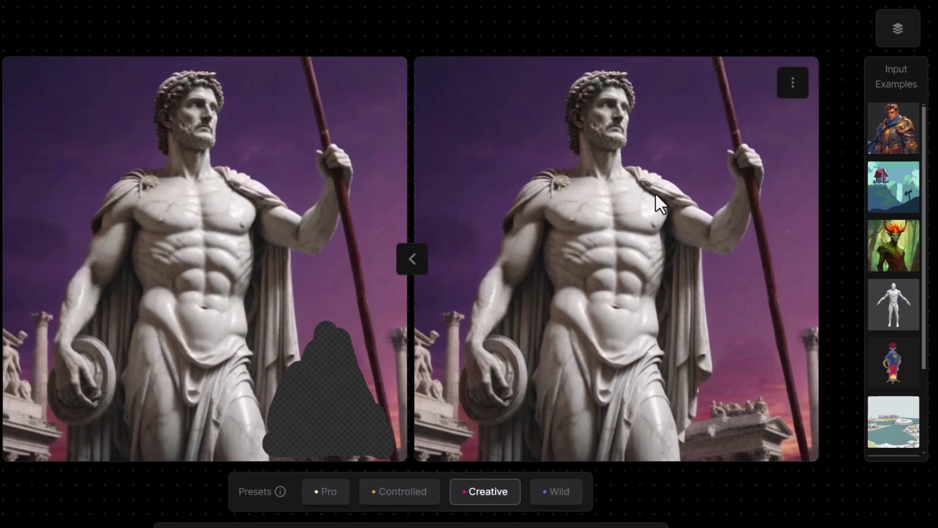
Try erasing beside the spear with the underlying statue layer shown, undo the stroke, and hide that layer again.
{"action": "left_click", "coordinate": [899, 29]}
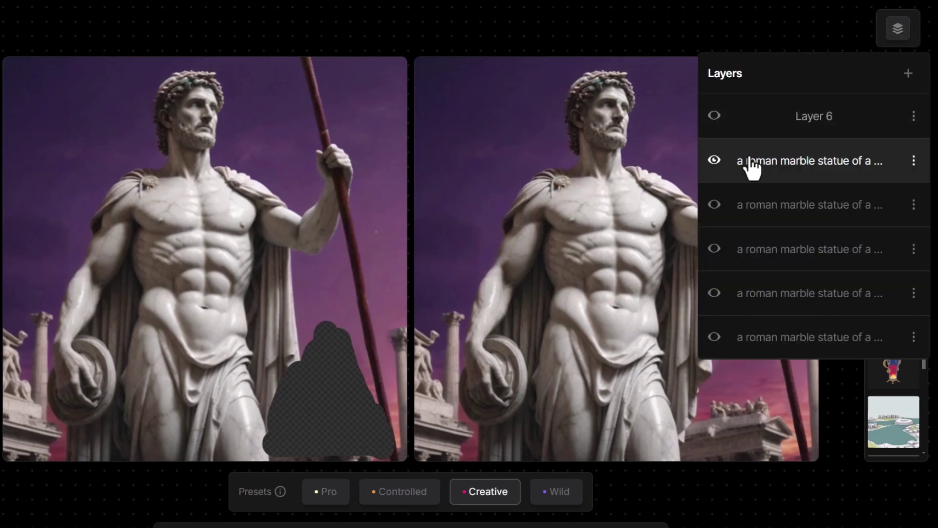
{"action": "left_click", "coordinate": [715, 205]}
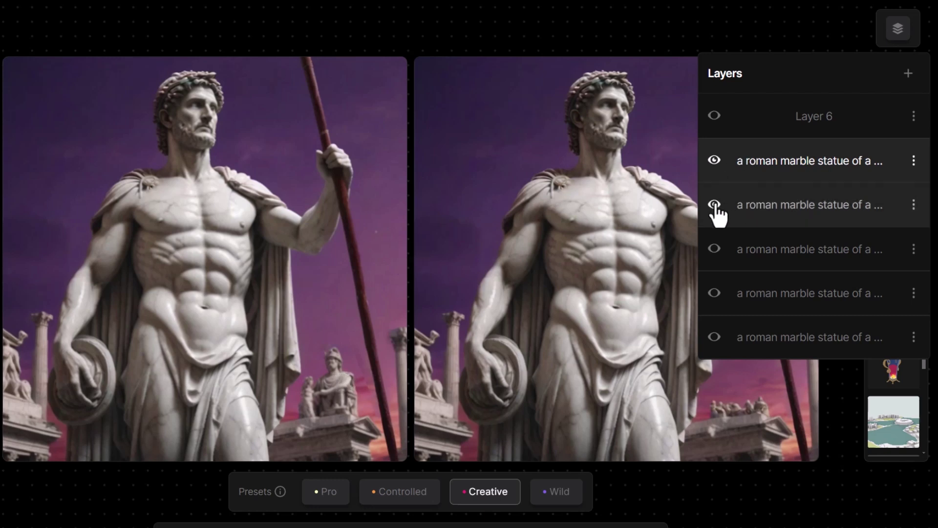
{"action": "left_click", "coordinate": [349, 350]}
{"action": "left_click_drag", "start_coordinate": [350, 347], "coordinate": [372, 413]}
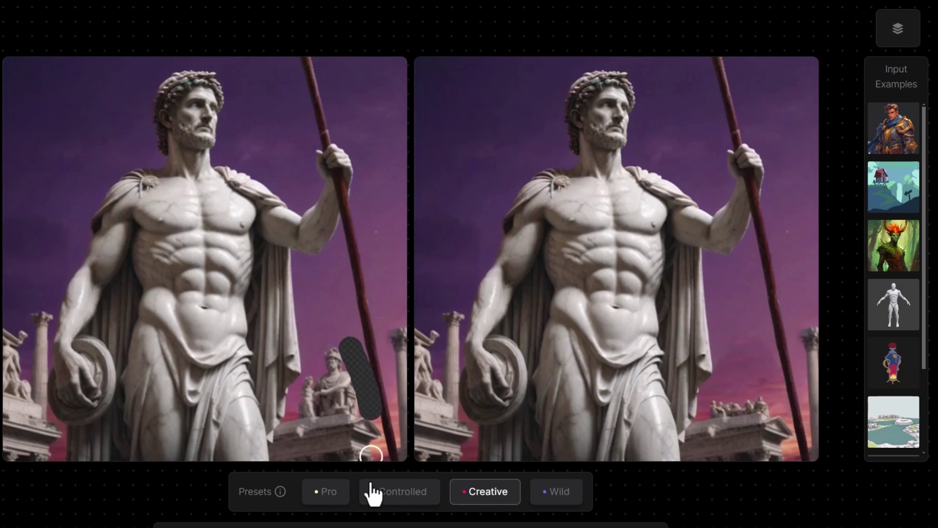
{"action": "key", "text": "ctrl+z"}
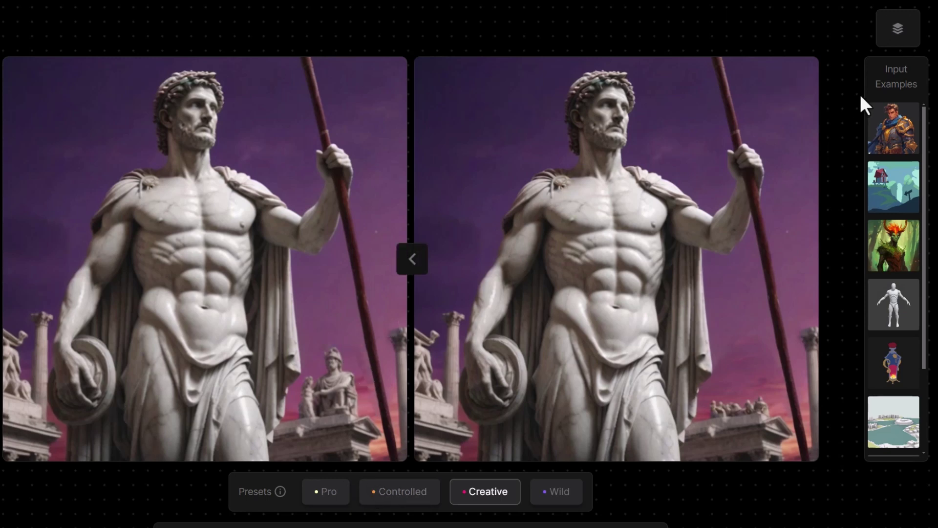
{"action": "left_click", "coordinate": [897, 30]}
{"action": "left_click", "coordinate": [714, 205]}
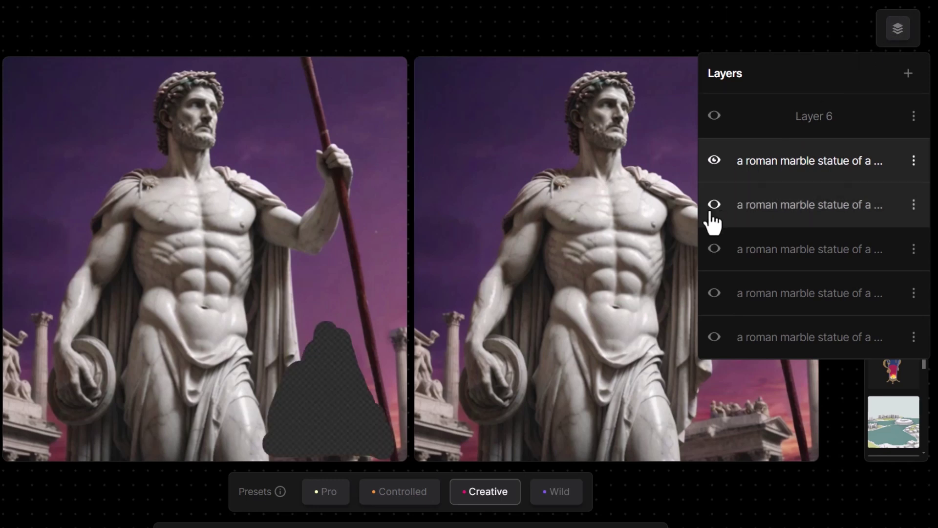
Erase the remaining strip along the spear and show the underlying layer to bring back the seated figure.
{"action": "left_click_drag", "start_coordinate": [366, 405], "coordinate": [357, 351]}
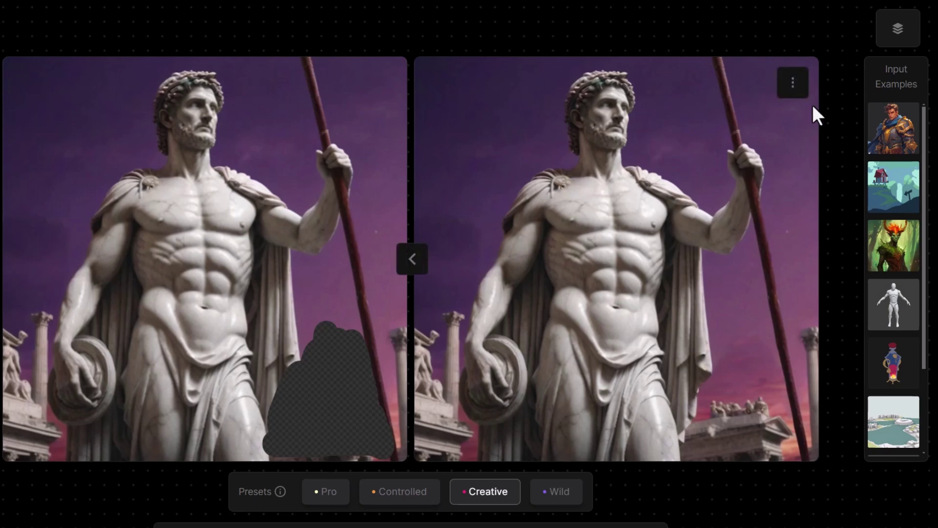
{"action": "left_click", "coordinate": [885, 37]}
{"action": "left_click", "coordinate": [715, 205]}
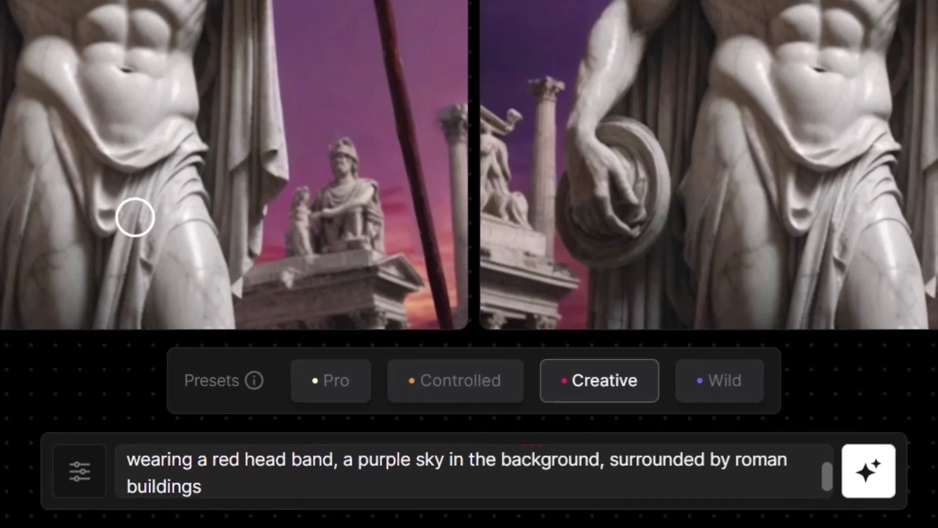
Generate with the prompt "a roman marble statue of a man, cartoony vector style" and the Creative preset, and carry the result over to the canvas.
{"action": "left_click_drag", "start_coordinate": [216, 485], "coordinate": [119, 454]}
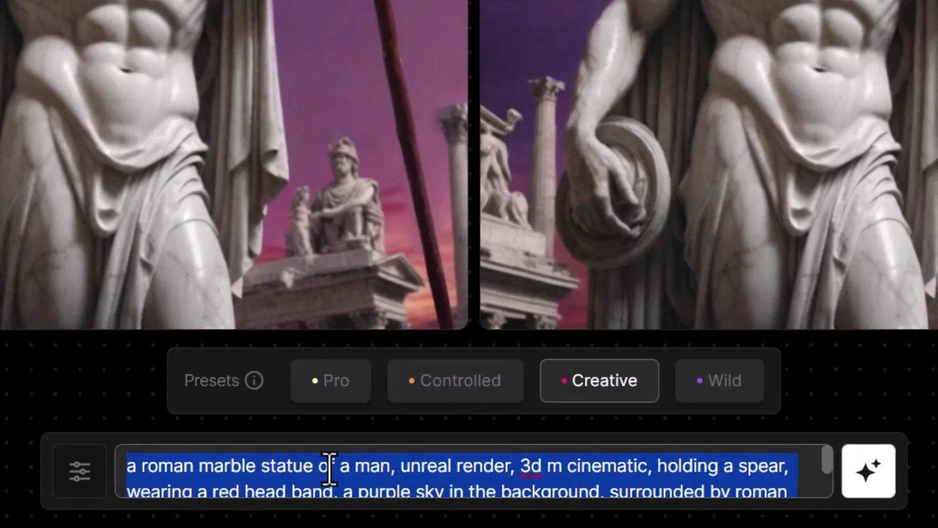
{"action": "left_click", "coordinate": [386, 465]}
{"action": "left_click_drag", "start_coordinate": [389, 471], "coordinate": [508, 525]}
{"action": "key", "text": "BackSpace"}
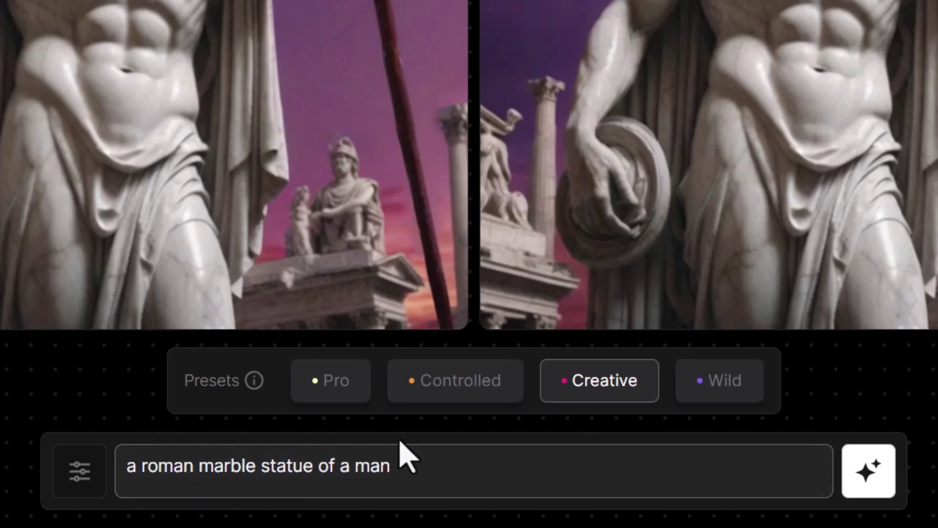
{"action": "type", "text": ", cartoony vector style"}
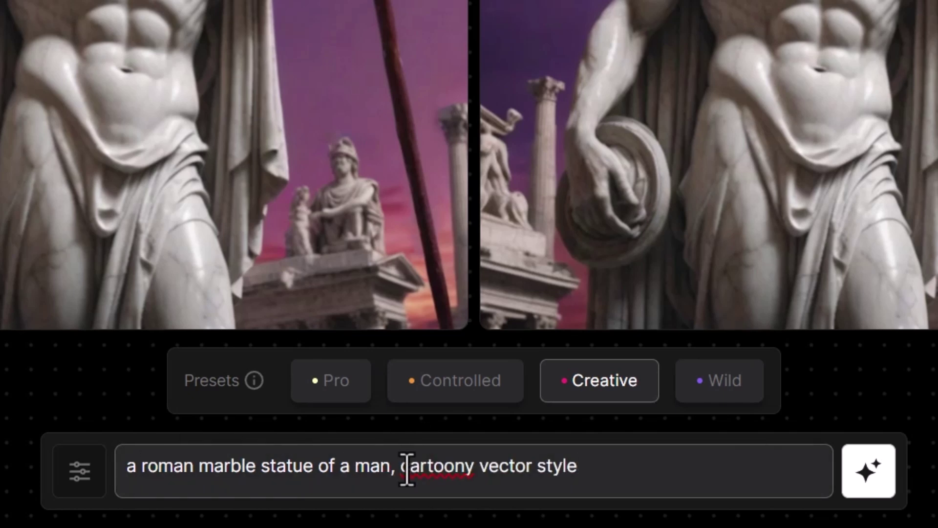
{"action": "left_click", "coordinate": [855, 496]}
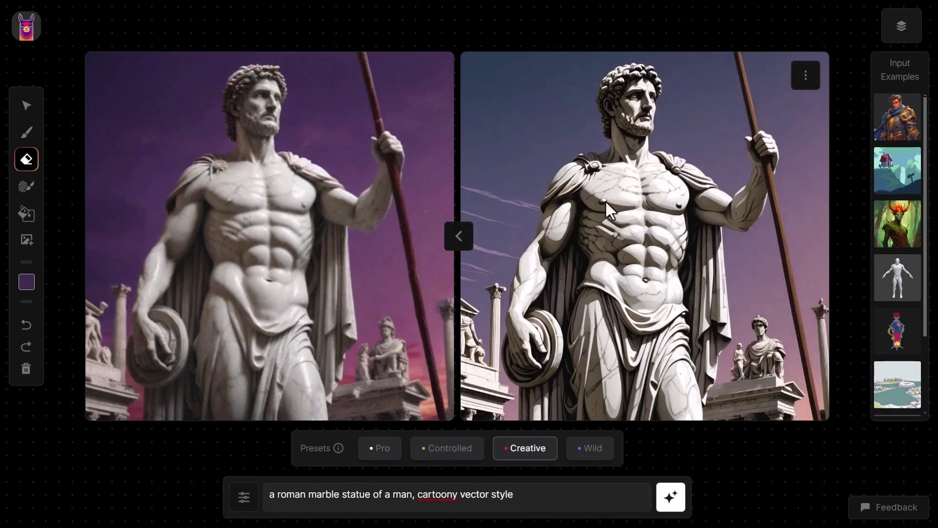
{"action": "left_click", "coordinate": [459, 237]}
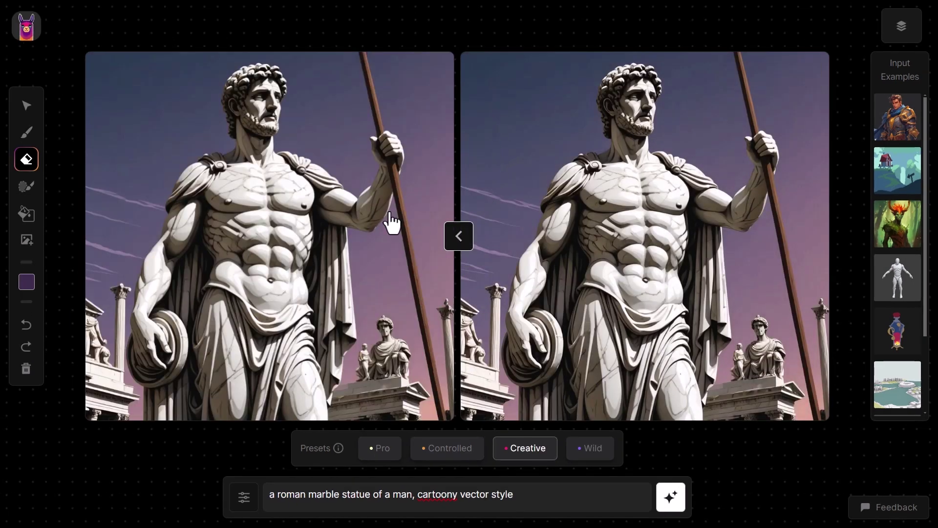
Hide and reshow the topmost cartoon-style layer to compare it with the marble version underneath.
{"action": "left_click", "coordinate": [909, 33]}
{"action": "left_click", "coordinate": [735, 106]}
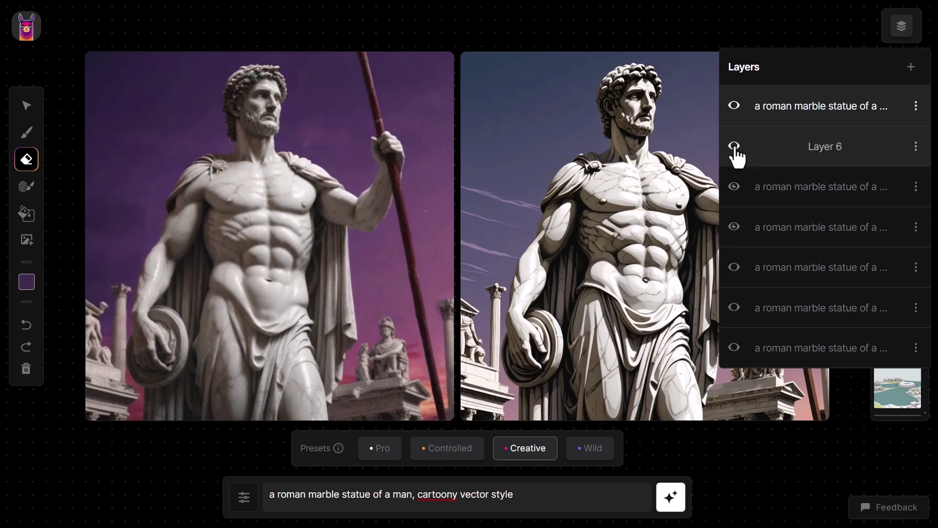
{"action": "left_click", "coordinate": [734, 107]}
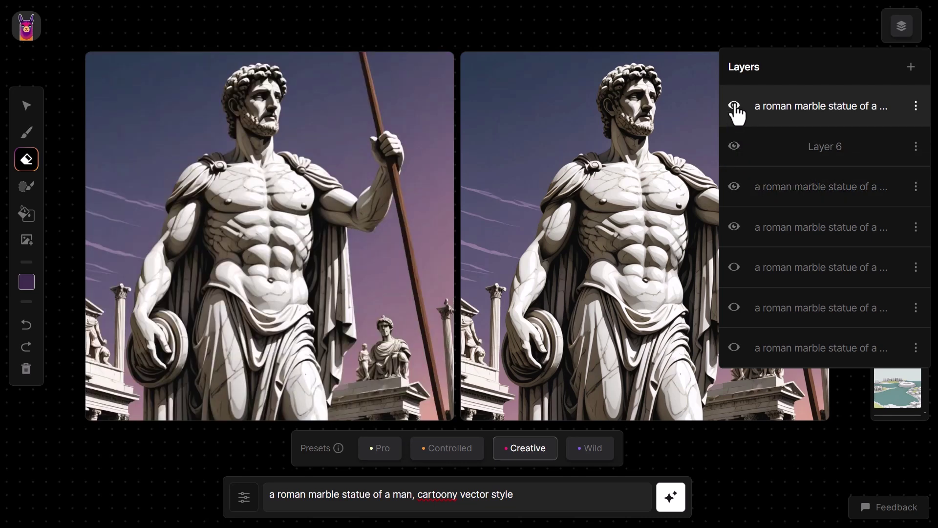
{"action": "left_click", "coordinate": [822, 27]}
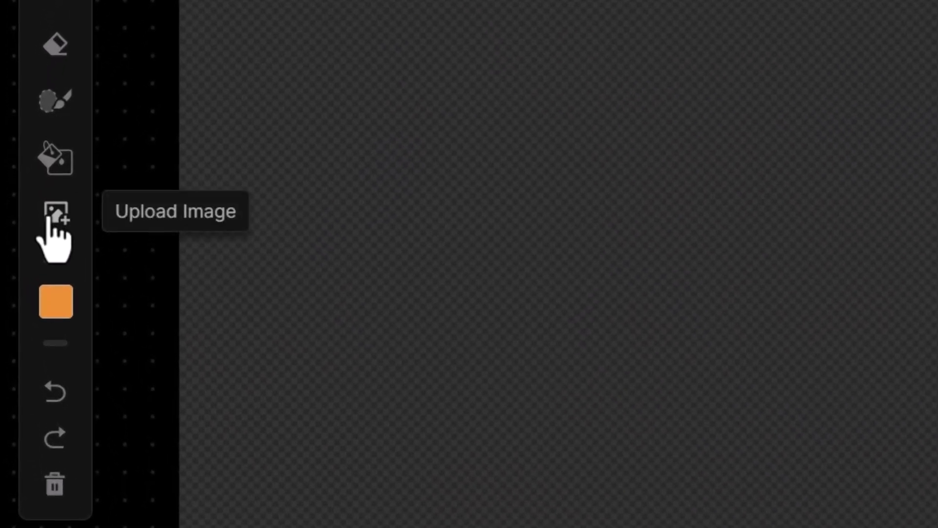
Upload the portrait photo of the man with glasses to the empty canvas and delete it again.
{"action": "left_click", "coordinate": [54, 215]}
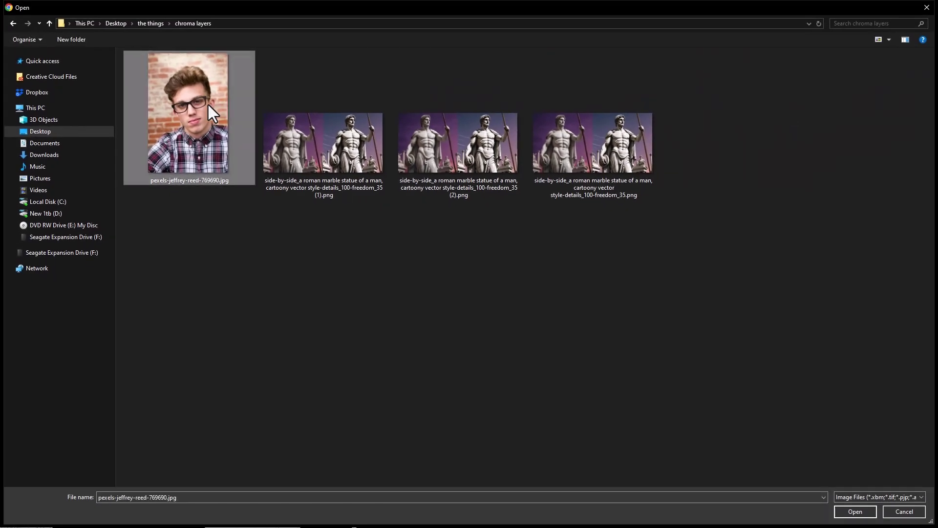
{"action": "double_click", "coordinate": [208, 104]}
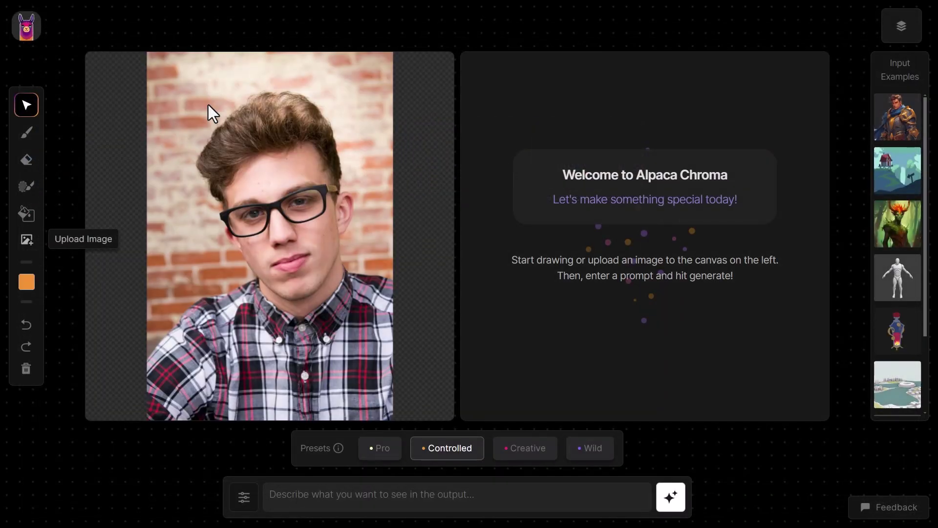
{"action": "left_click", "coordinate": [258, 133]}
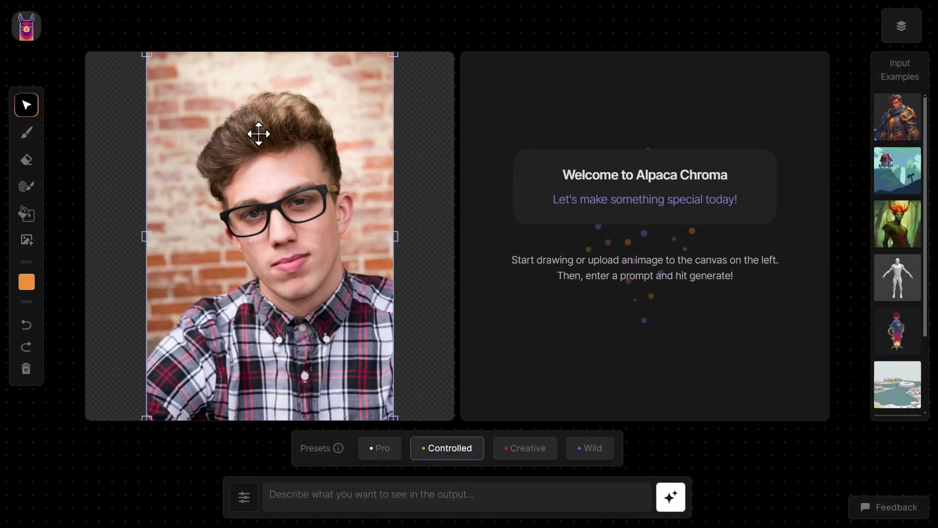
{"action": "key", "text": "Delete"}
Add the portrait photo from the chroma layers folder to the canvas and enlarge and position it to fill nearly the whole square.
{"action": "left_click_drag", "start_coordinate": [0, 108], "coordinate": [714, 89]}
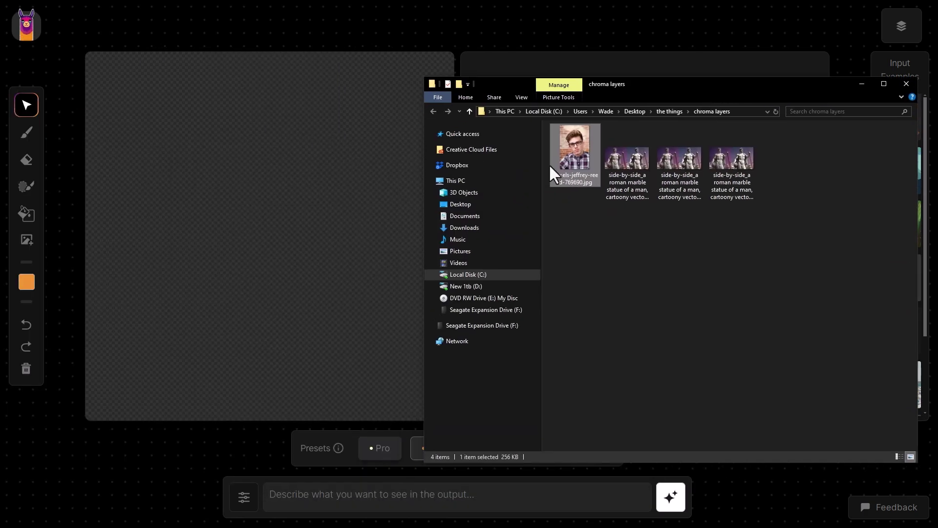
{"action": "left_click_drag", "start_coordinate": [569, 176], "coordinate": [287, 176]}
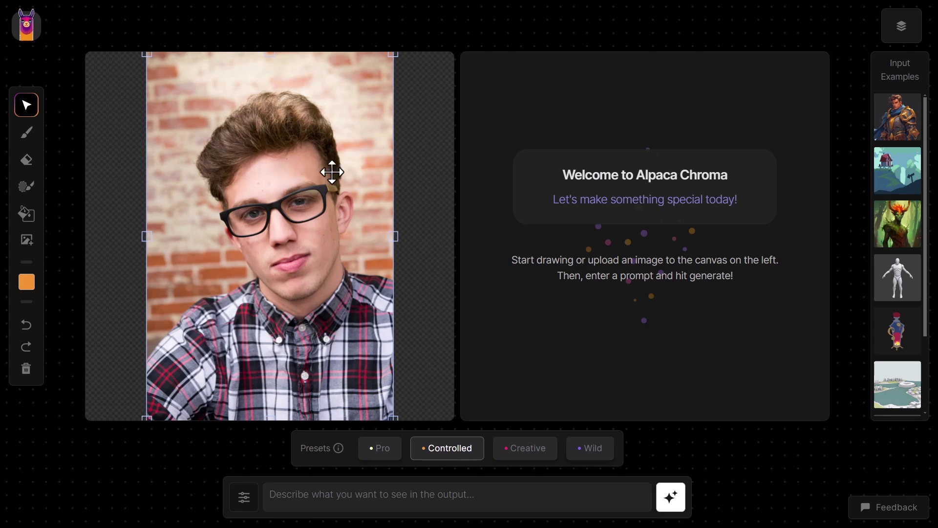
{"action": "left_click_drag", "start_coordinate": [345, 156], "coordinate": [283, 234]}
{"action": "left_click_drag", "start_coordinate": [332, 129], "coordinate": [325, 157]}
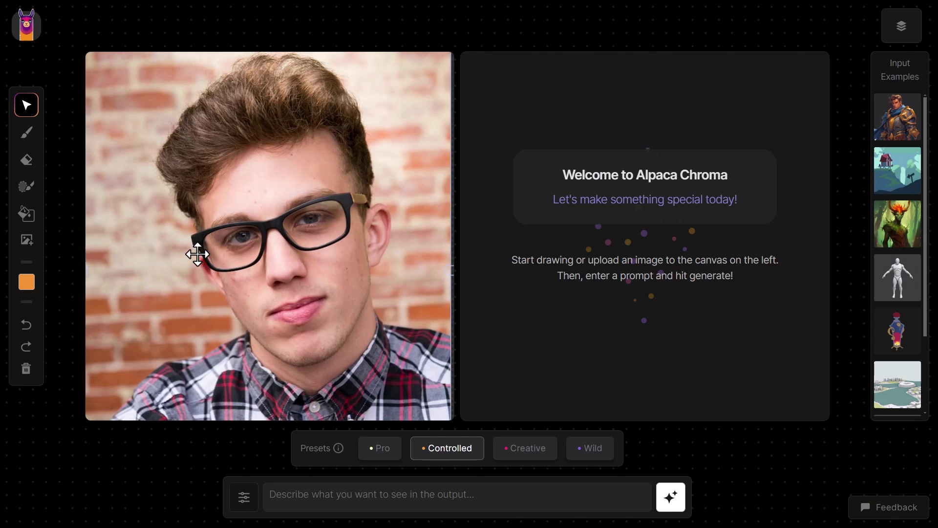
{"action": "left_click_drag", "start_coordinate": [194, 254], "coordinate": [198, 252]}
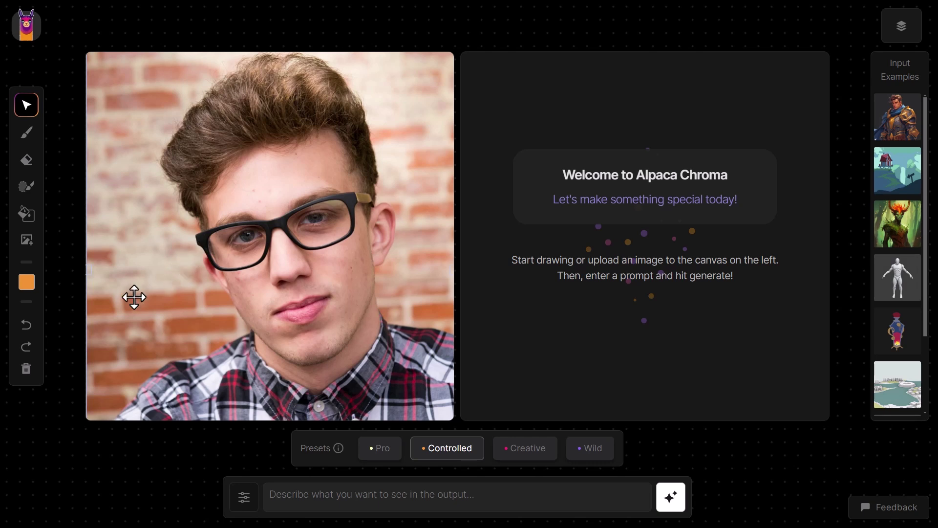
{"action": "left_click_drag", "start_coordinate": [266, 154], "coordinate": [223, 265]}
{"action": "left_click_drag", "start_coordinate": [411, 107], "coordinate": [421, 96]}
{"action": "left_click_drag", "start_coordinate": [392, 141], "coordinate": [425, 52]}
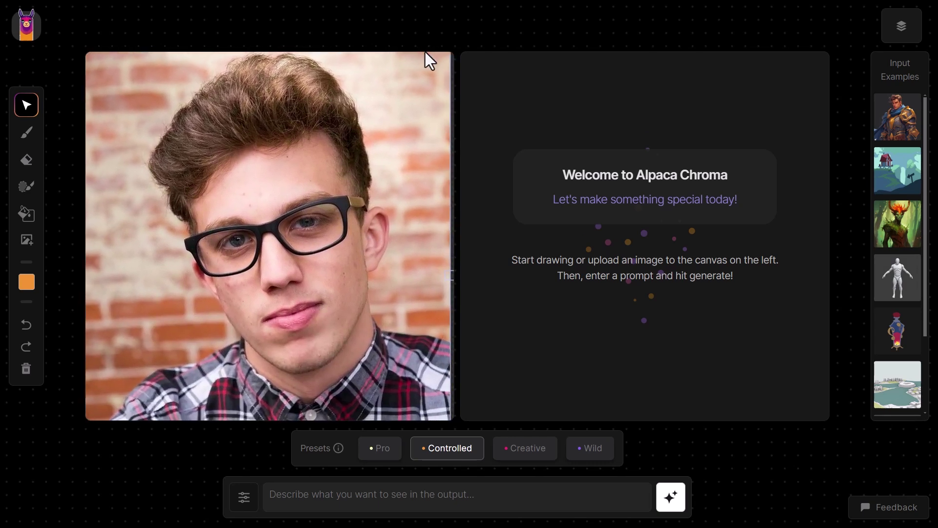
Erase the brick wall around the man and paint a generation mask over the emptied background, overlapping the edges of his outline.
{"action": "left_click", "coordinate": [27, 160]}
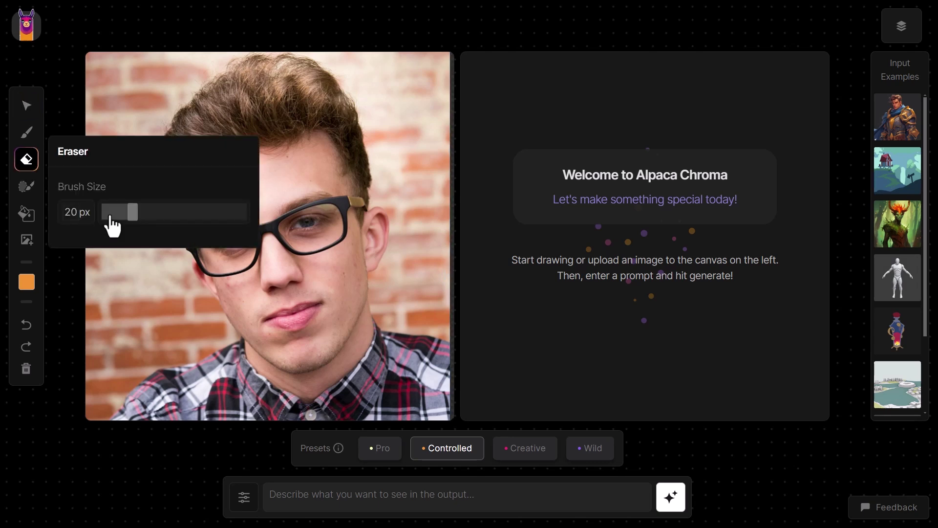
{"action": "mouse_move", "coordinate": [113, 417]}
{"action": "left_mouse_down"}
{"action": "mouse_move", "coordinate": [180, 247]}
{"action": "mouse_move", "coordinate": [151, 161]}
{"action": "mouse_move", "coordinate": [403, 264]}
{"action": "mouse_move", "coordinate": [435, 308]}
{"action": "left_mouse_up"}
{"action": "mouse_move", "coordinate": [121, 336]}
{"action": "left_mouse_down"}
{"action": "mouse_move", "coordinate": [394, 64]}
{"action": "mouse_move", "coordinate": [410, 272]}
{"action": "left_mouse_up"}
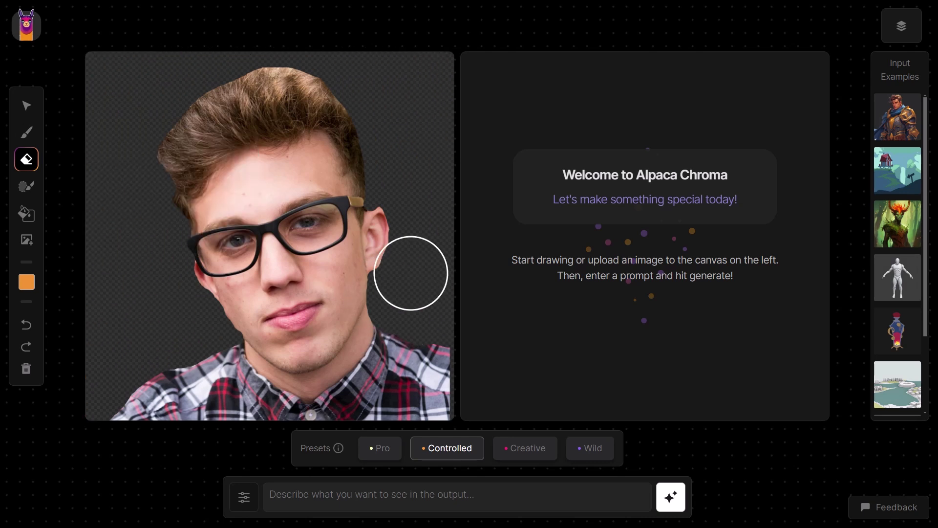
{"action": "left_click", "coordinate": [27, 187]}
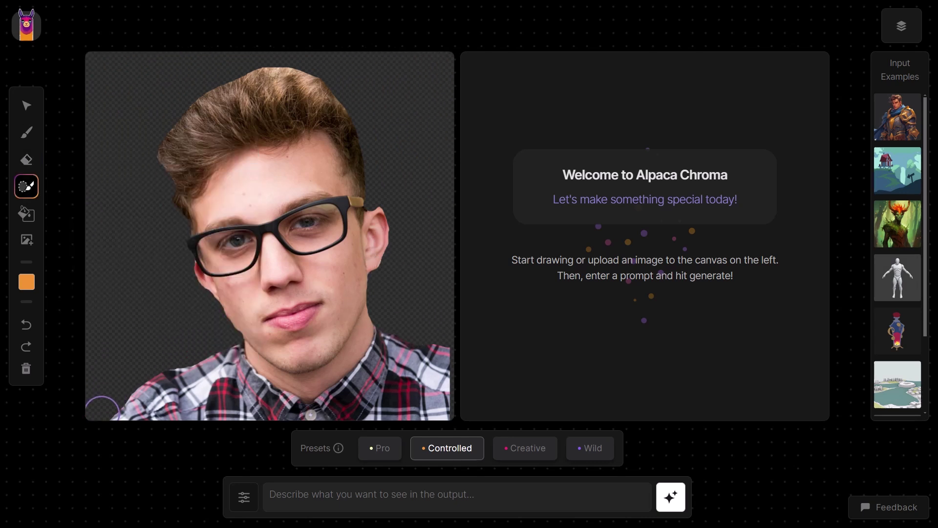
{"action": "mouse_move", "coordinate": [101, 408]}
{"action": "left_mouse_down"}
{"action": "mouse_move", "coordinate": [376, 153]}
{"action": "mouse_move", "coordinate": [412, 292]}
{"action": "left_mouse_up"}
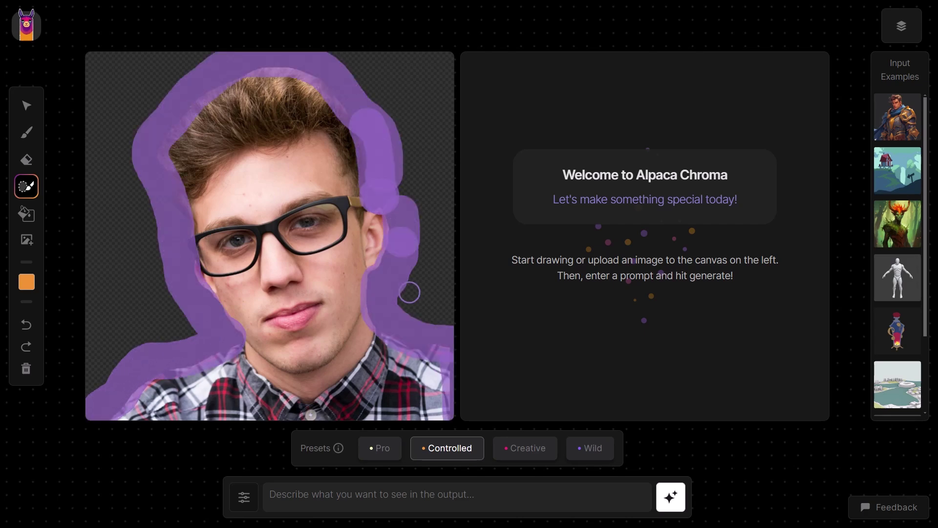
Generate the masked background with the prompt "the beach, a dslr photo, sunny day" and the Controlled preset, and carry the result over to the canvas.
{"action": "left_click", "coordinate": [316, 496]}
{"action": "type", "text": "the beach, a dslr photo, sunny day"}
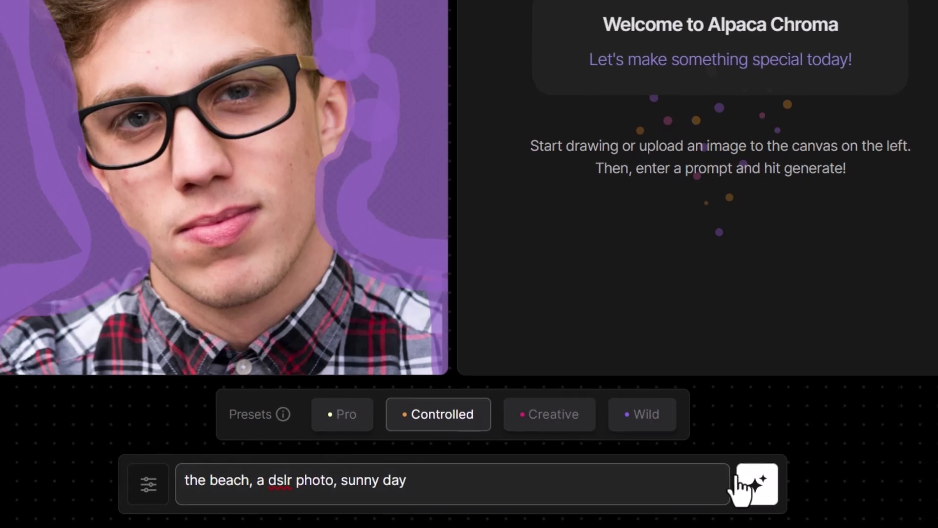
{"action": "left_click", "coordinate": [759, 484]}
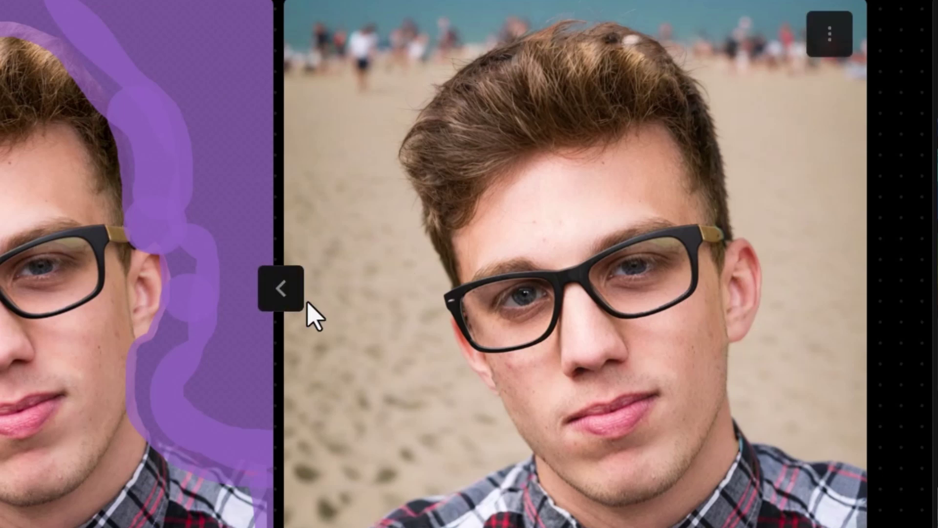
{"action": "left_click", "coordinate": [282, 290]}
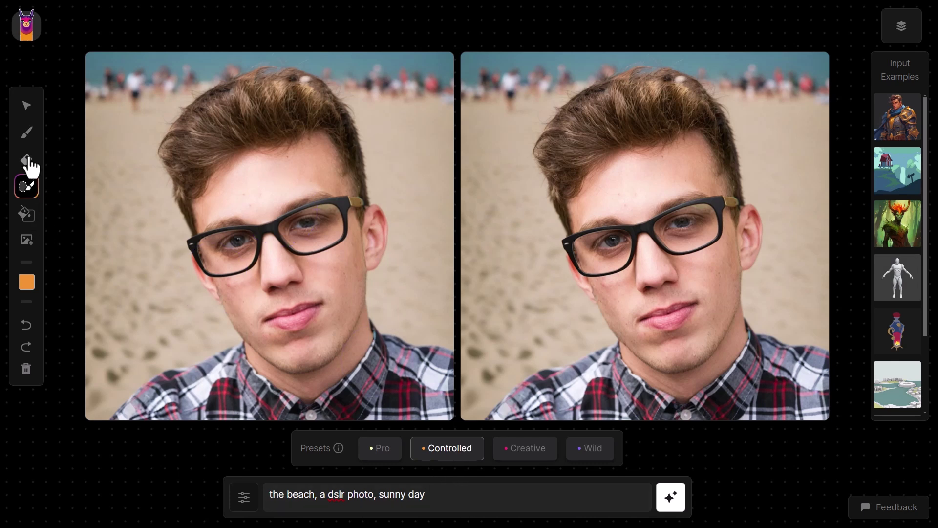
Paint magenta (#f230ed) over the irises of both eyes with a 4 px brush at 44% opacity.
{"action": "left_click", "coordinate": [27, 133]}
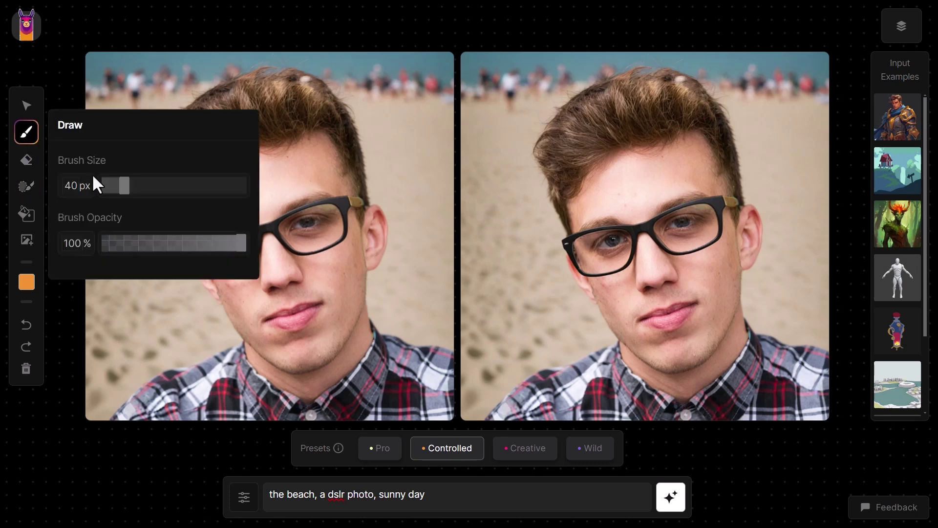
{"action": "left_click_drag", "start_coordinate": [119, 192], "coordinate": [111, 186]}
{"action": "left_click", "coordinate": [26, 288]}
{"action": "left_click", "coordinate": [152, 387]}
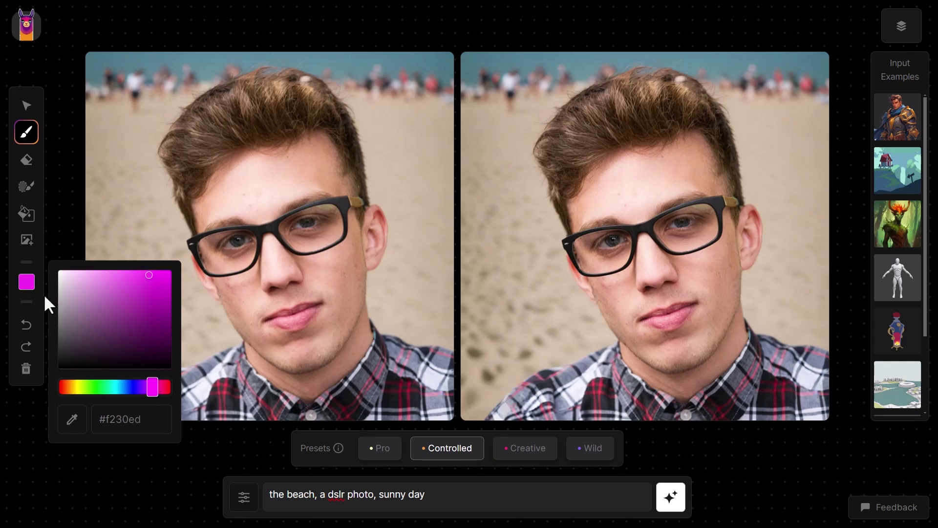
{"action": "left_click", "coordinate": [230, 240]}
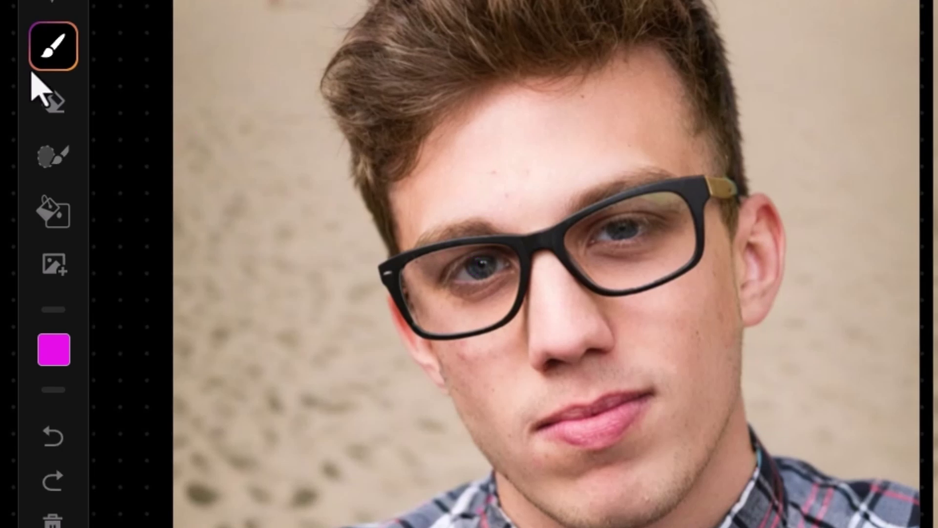
{"action": "left_click", "coordinate": [33, 71]}
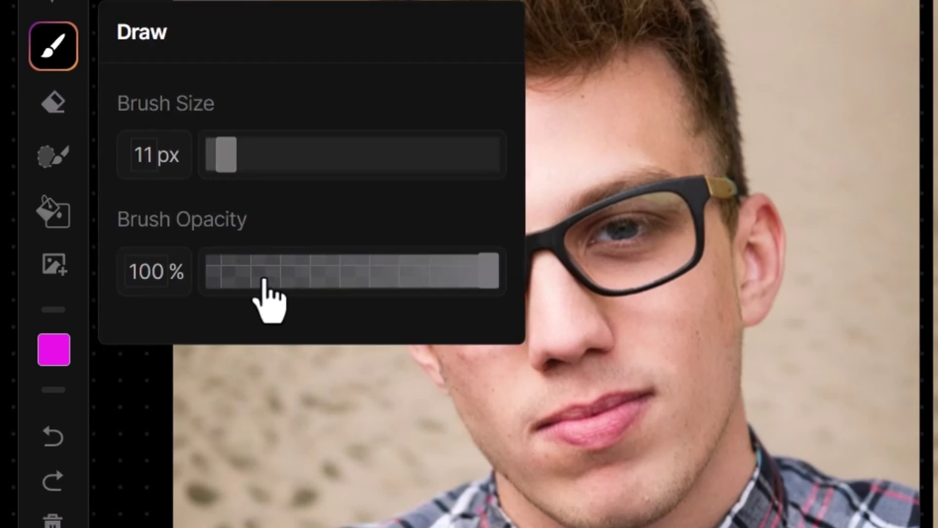
{"action": "left_click_drag", "start_coordinate": [262, 285], "coordinate": [336, 276]}
{"action": "left_click_drag", "start_coordinate": [221, 157], "coordinate": [215, 157]}
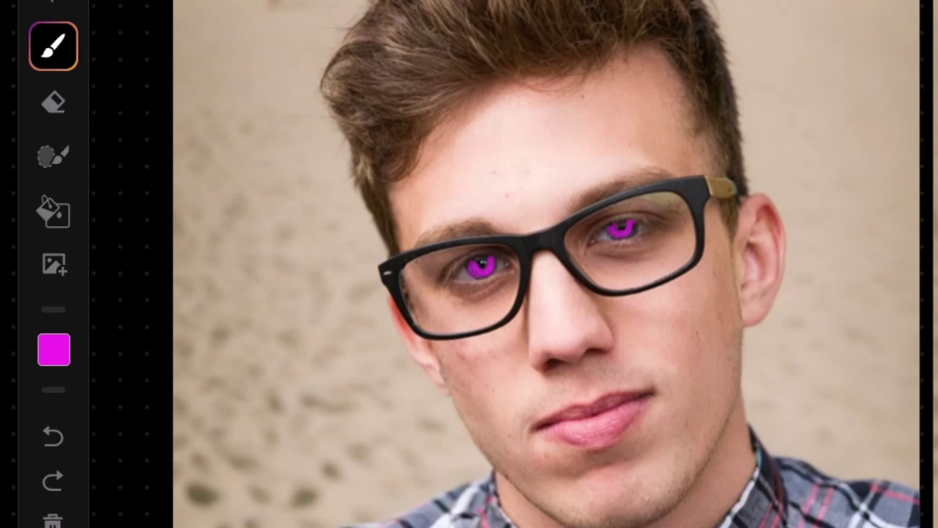
Paint a generation mask over both magenta irises with a small mask brush.
{"action": "left_click", "coordinate": [51, 157]}
{"action": "left_click", "coordinate": [592, 268]}
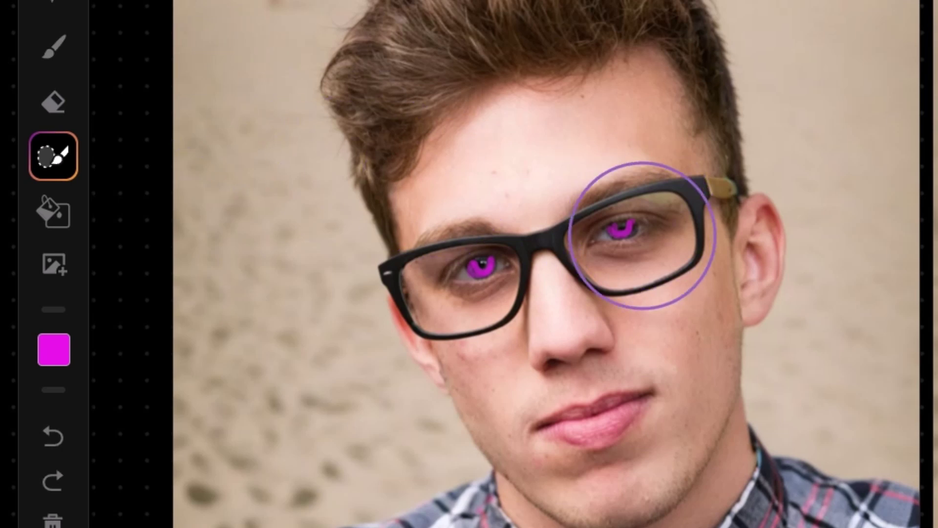
{"action": "left_click", "coordinate": [622, 226]}
{"action": "left_click", "coordinate": [482, 265]}
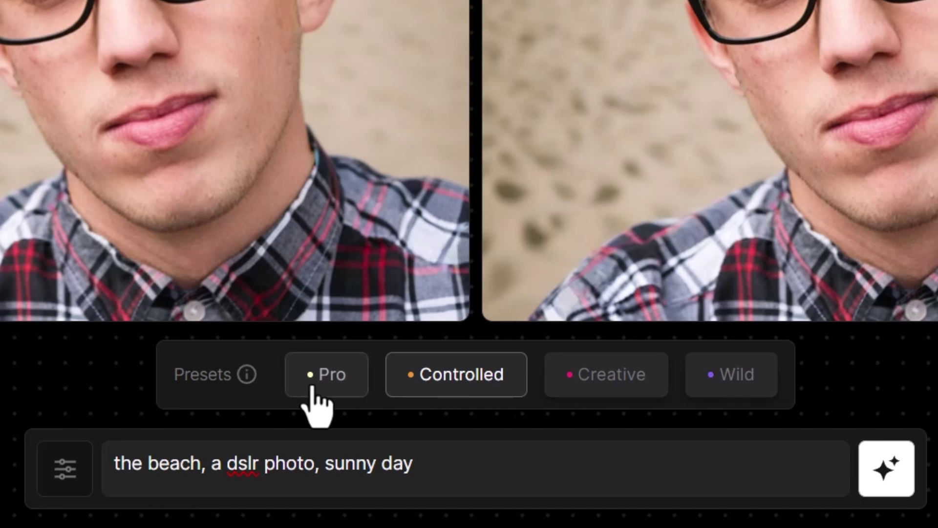
Generate the masked eyes with the prompt "eyes with purple iris" and the Pro preset, and carry the result over to the canvas.
{"action": "left_click", "coordinate": [313, 388]}
{"action": "left_click_drag", "start_coordinate": [441, 469], "coordinate": [113, 463]}
{"action": "type", "text": "eyes with purple iris"}
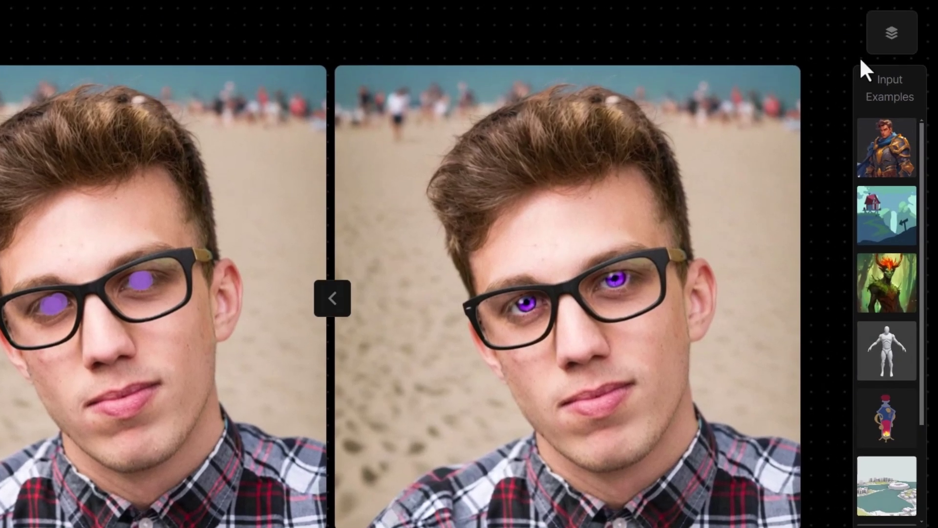
{"action": "left_click", "coordinate": [892, 39]}
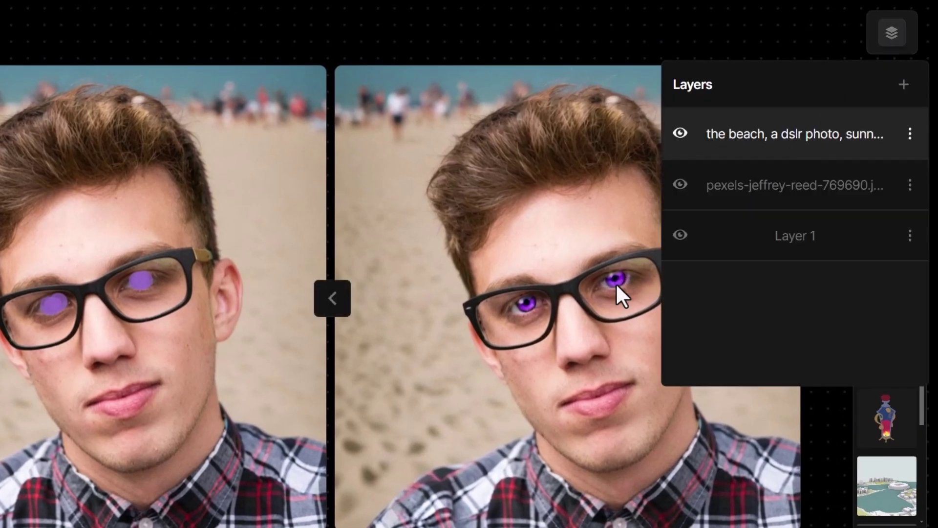
{"action": "left_click", "coordinate": [436, 286]}
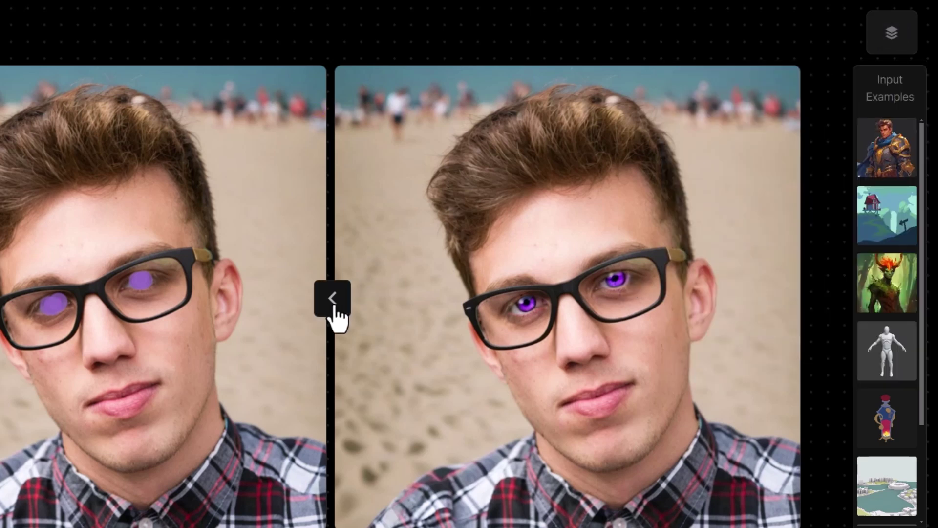
{"action": "left_click", "coordinate": [332, 303]}
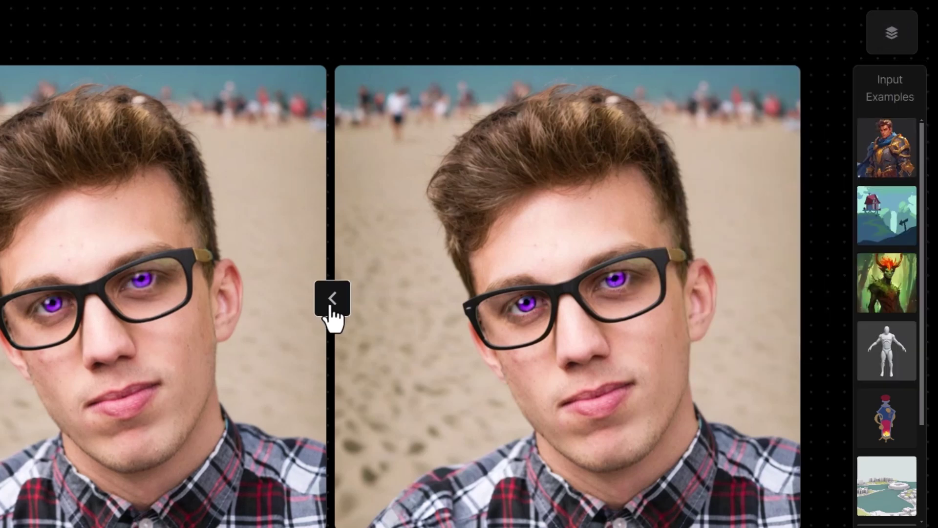
Add a new layer above the purple-eyes layer and sample the dark brown #3d210e from the man's hair as the brush color.
{"action": "left_click", "coordinate": [891, 32]}
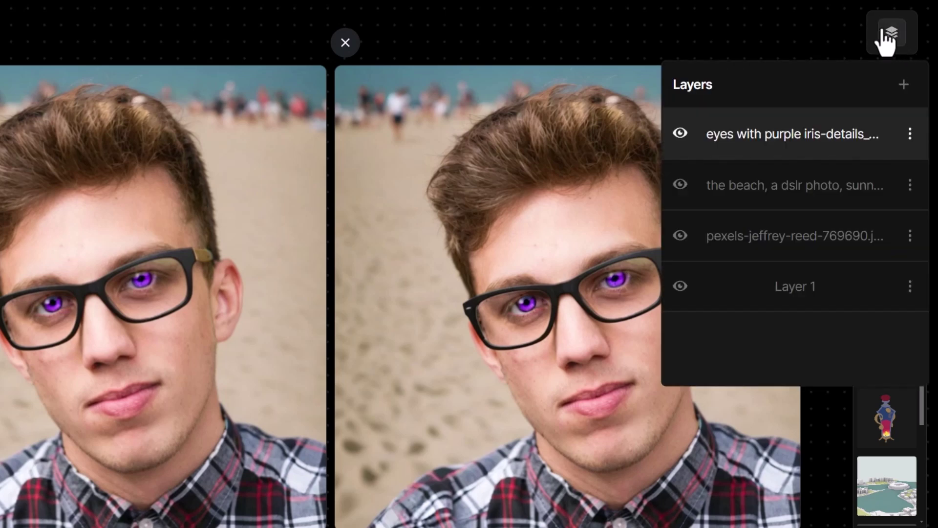
{"action": "left_click", "coordinate": [904, 84]}
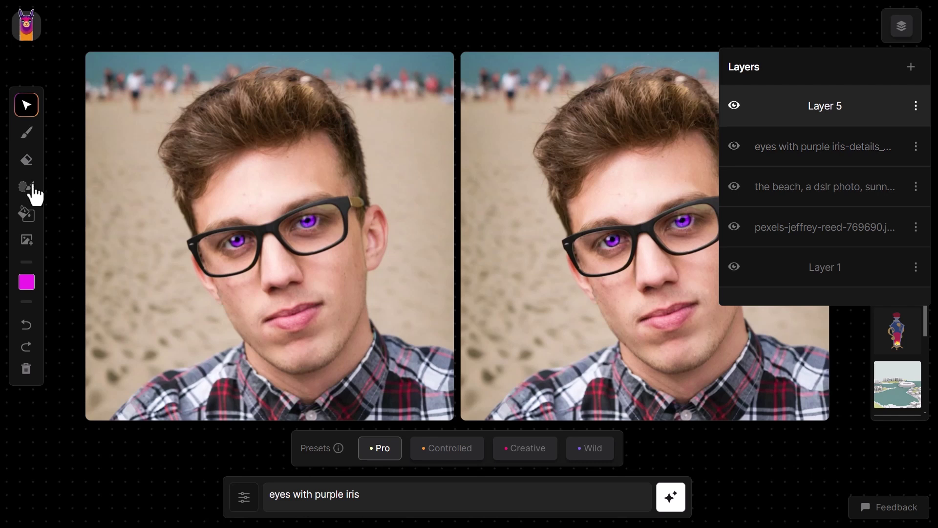
{"action": "left_click", "coordinate": [29, 137]}
{"action": "left_click", "coordinate": [114, 185]}
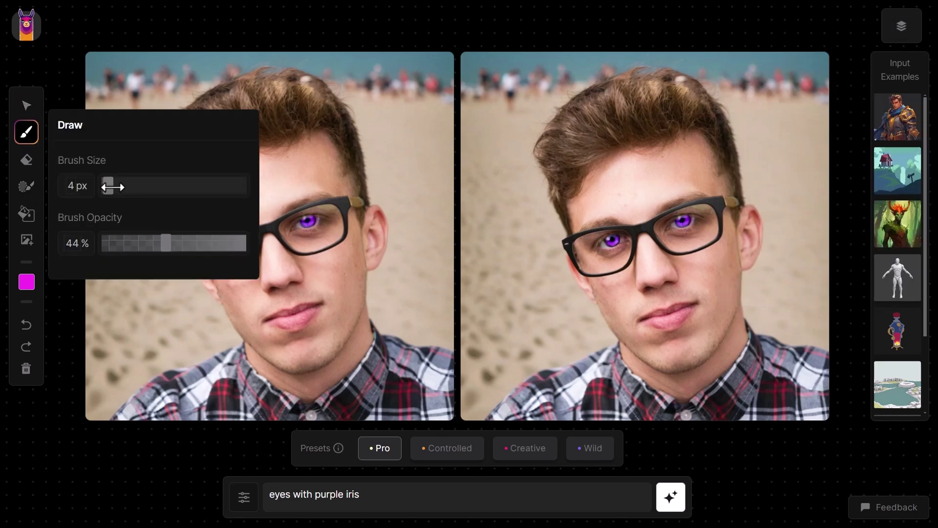
{"action": "left_click", "coordinate": [27, 283]}
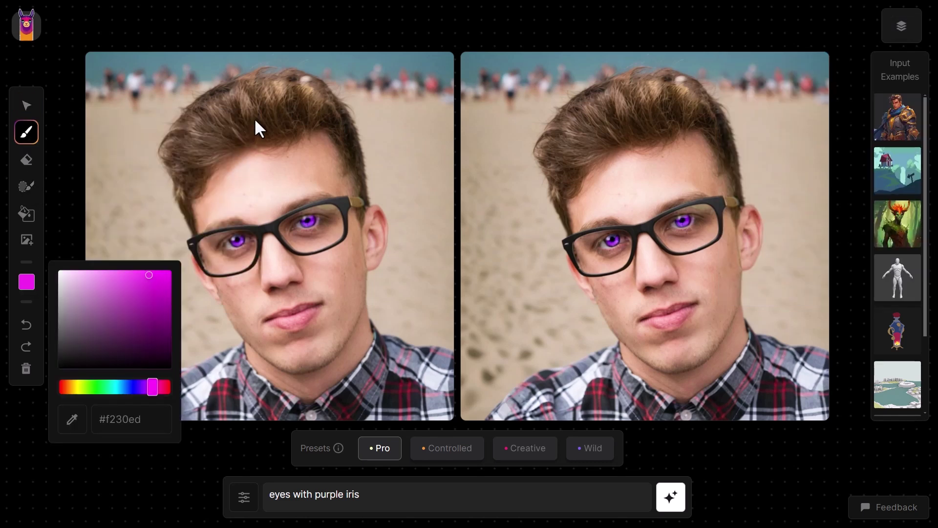
{"action": "left_click", "coordinate": [71, 419]}
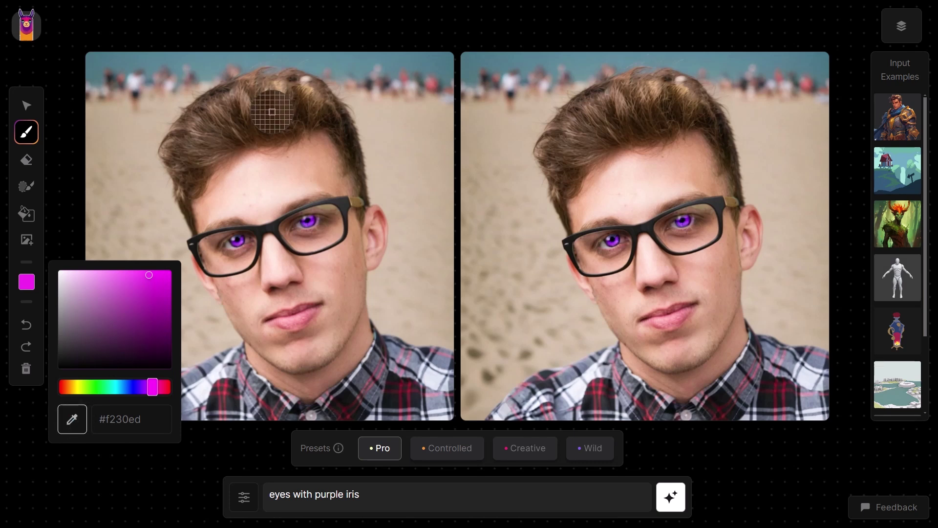
{"action": "left_click", "coordinate": [272, 110]}
Paint a rough brown moustache and chin beard around the man's mouth on the new layer at 44% opacity.
{"action": "left_click", "coordinate": [27, 135]}
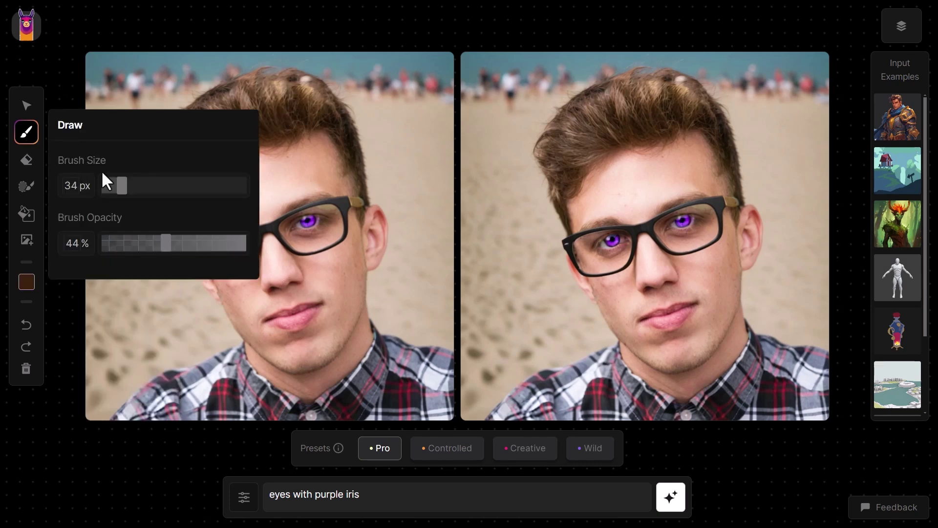
{"action": "left_click_drag", "start_coordinate": [119, 185], "coordinate": [116, 185]}
{"action": "left_click_drag", "start_coordinate": [298, 289], "coordinate": [332, 290]}
{"action": "mouse_move", "coordinate": [280, 297]}
{"action": "left_mouse_down"}
{"action": "mouse_move", "coordinate": [261, 317]}
{"action": "mouse_move", "coordinate": [268, 352]}
{"action": "mouse_move", "coordinate": [293, 369]}
{"action": "mouse_move", "coordinate": [308, 350]}
{"action": "left_mouse_up"}
{"action": "mouse_move", "coordinate": [312, 367]}
{"action": "left_mouse_down"}
{"action": "mouse_move", "coordinate": [301, 350]}
{"action": "mouse_move", "coordinate": [349, 303]}
{"action": "left_mouse_up"}
{"action": "left_click_drag", "start_coordinate": [343, 338], "coordinate": [261, 340]}
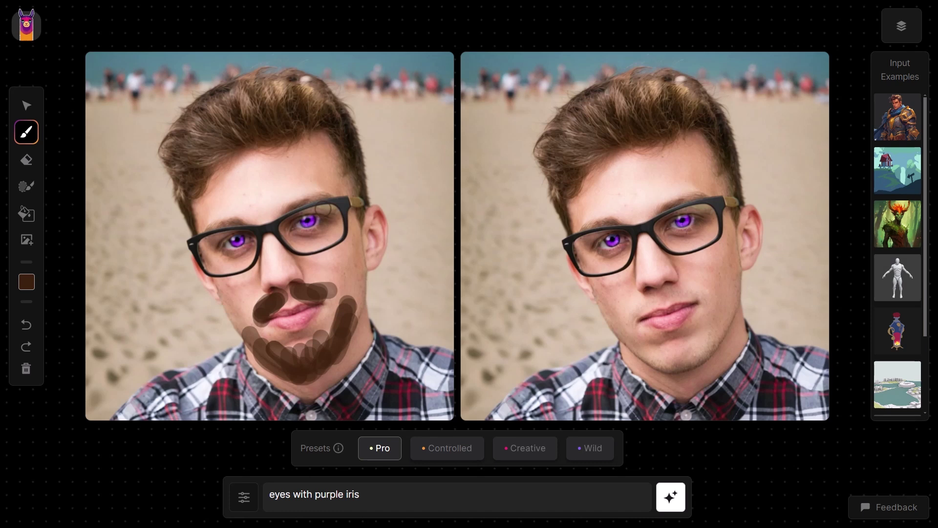
Sample a light hair highlight color and add thin, more opaque highlight strokes to the painted moustache and beard.
{"action": "left_click", "coordinate": [27, 283]}
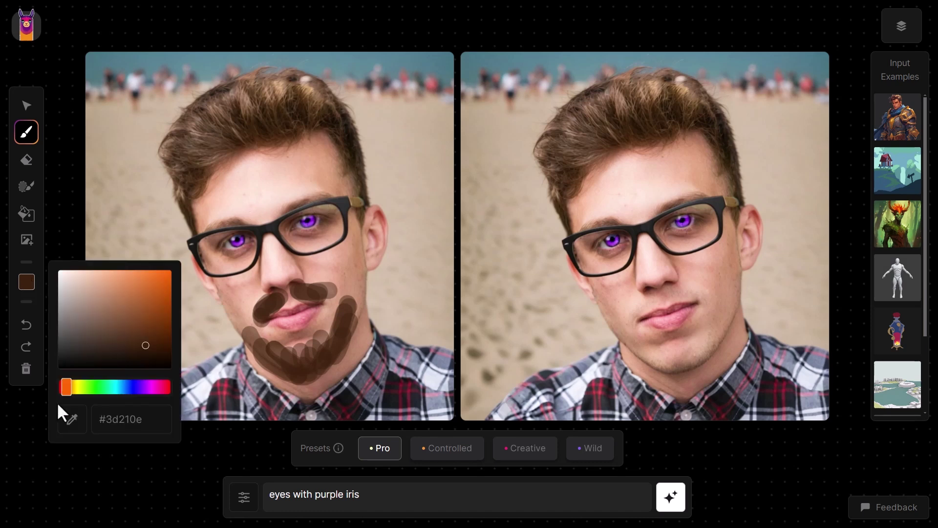
{"action": "left_click", "coordinate": [74, 420]}
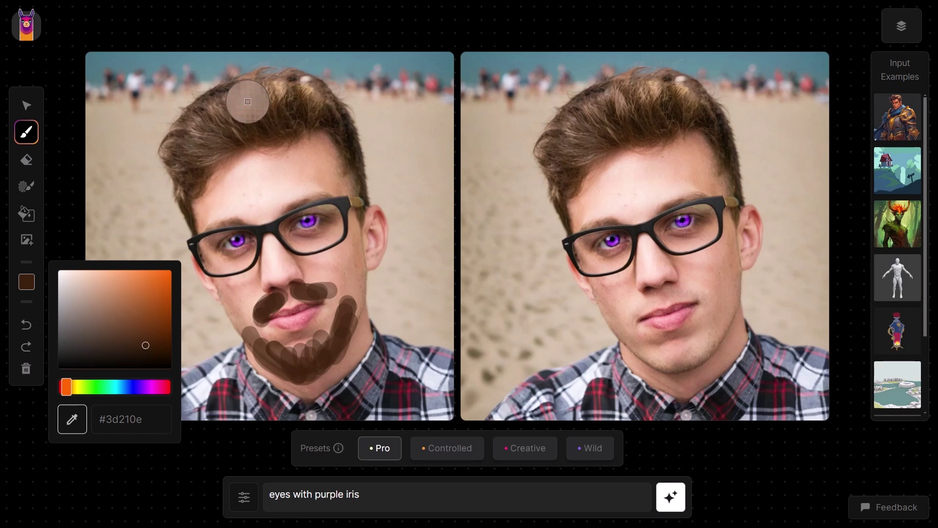
{"action": "left_click", "coordinate": [246, 100]}
{"action": "left_click", "coordinate": [27, 131]}
{"action": "left_click_drag", "start_coordinate": [117, 185], "coordinate": [113, 185]}
{"action": "left_click_drag", "start_coordinate": [166, 243], "coordinate": [223, 243]}
{"action": "left_click_drag", "start_coordinate": [112, 185], "coordinate": [109, 186]}
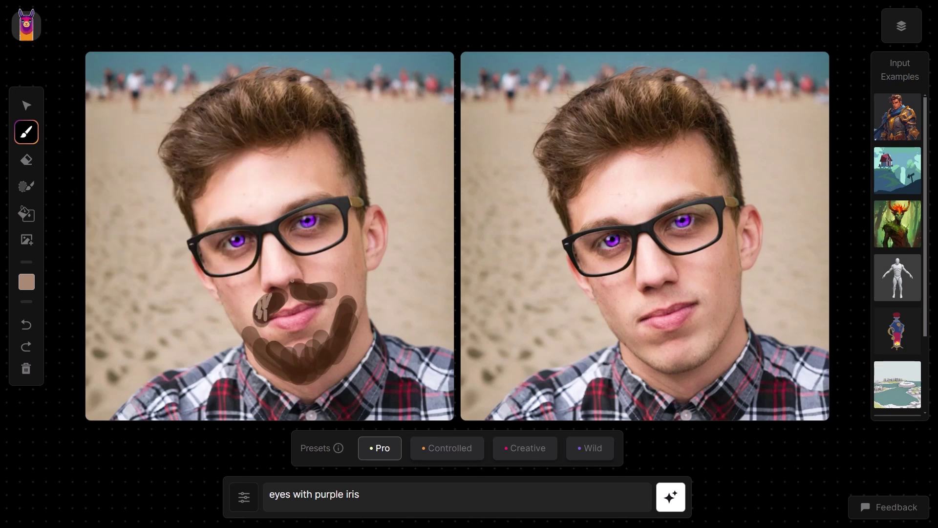
{"action": "left_click_drag", "start_coordinate": [254, 337], "coordinate": [293, 369]}
Choose the Controlled preset and paint a generation mask over the whole painted moustache and beard.
{"action": "left_click", "coordinate": [444, 459]}
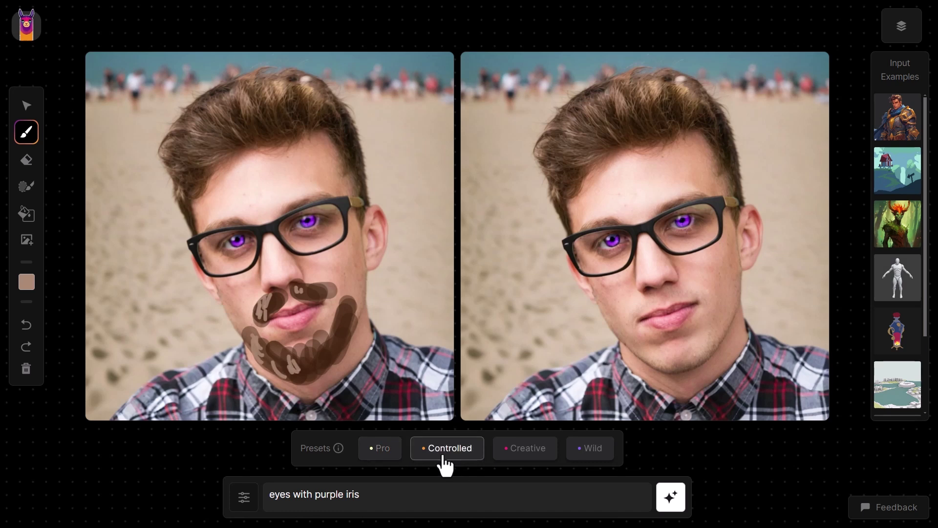
{"action": "left_click", "coordinate": [26, 190]}
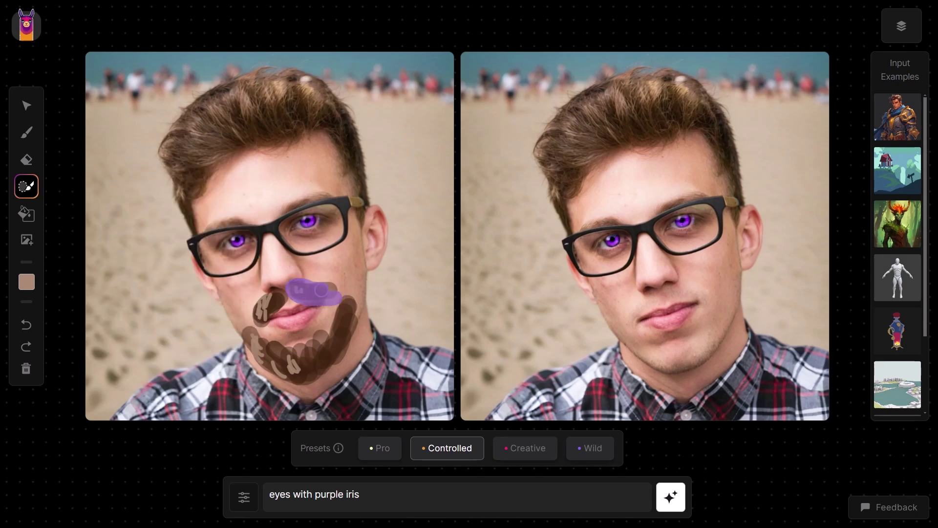
{"action": "mouse_move", "coordinate": [287, 295]}
{"action": "left_mouse_down"}
{"action": "mouse_move", "coordinate": [346, 313]}
{"action": "mouse_move", "coordinate": [313, 357]}
{"action": "left_mouse_up"}
Generate the masked area with the prompt "beard" and carry the result over to the canvas.
{"action": "left_click_drag", "start_coordinate": [359, 494], "coordinate": [191, 500]}
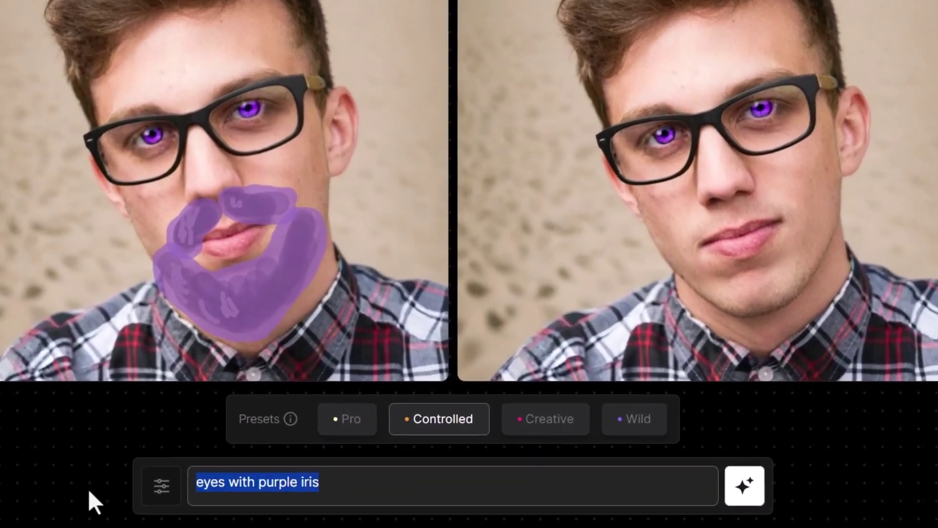
{"action": "type", "text": "beard"}
{"action": "left_click", "coordinate": [747, 488]}
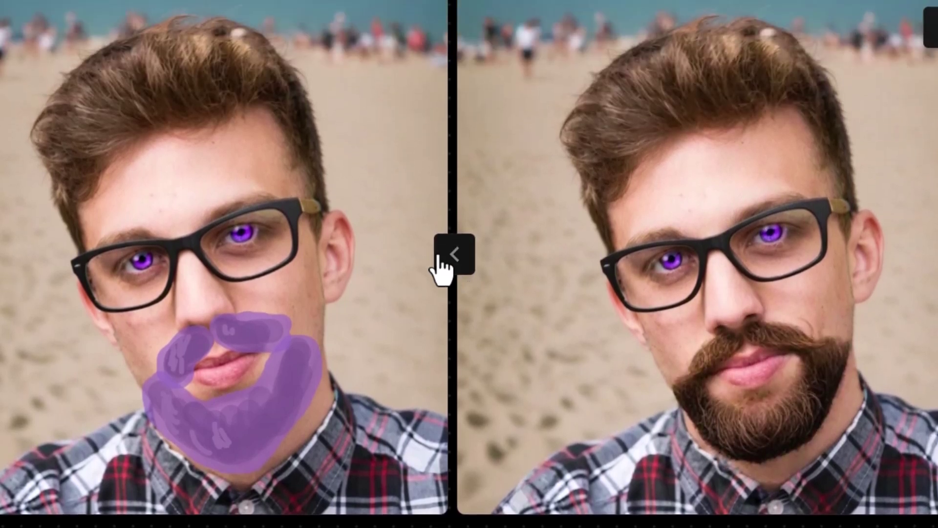
{"action": "left_click", "coordinate": [453, 252]}
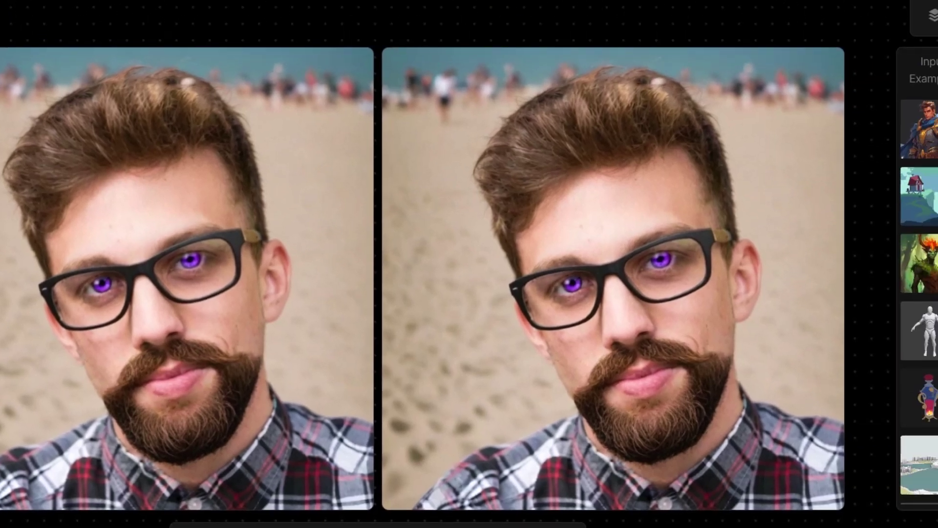
Hide and show the generated beard layer to compare the portrait without it, and duplicate that layer.
{"action": "left_click", "coordinate": [893, 31]}
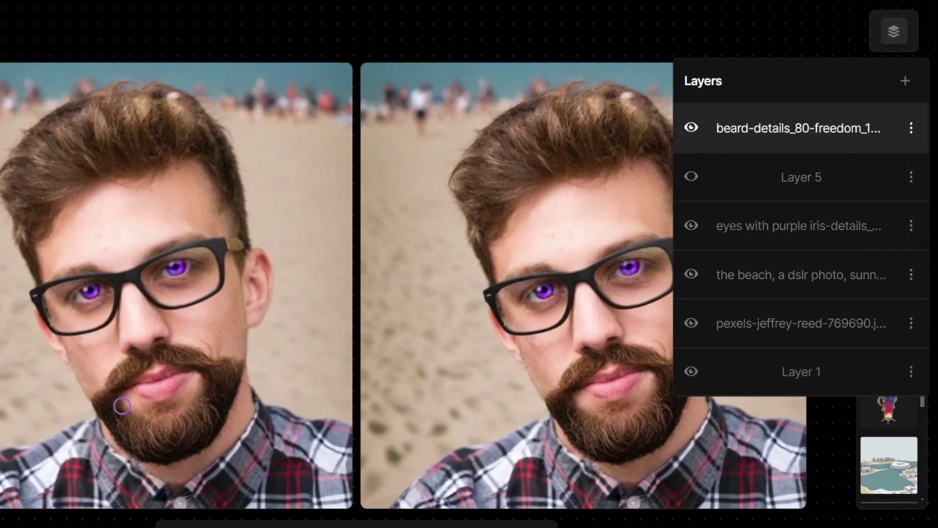
{"action": "left_click", "coordinate": [691, 128]}
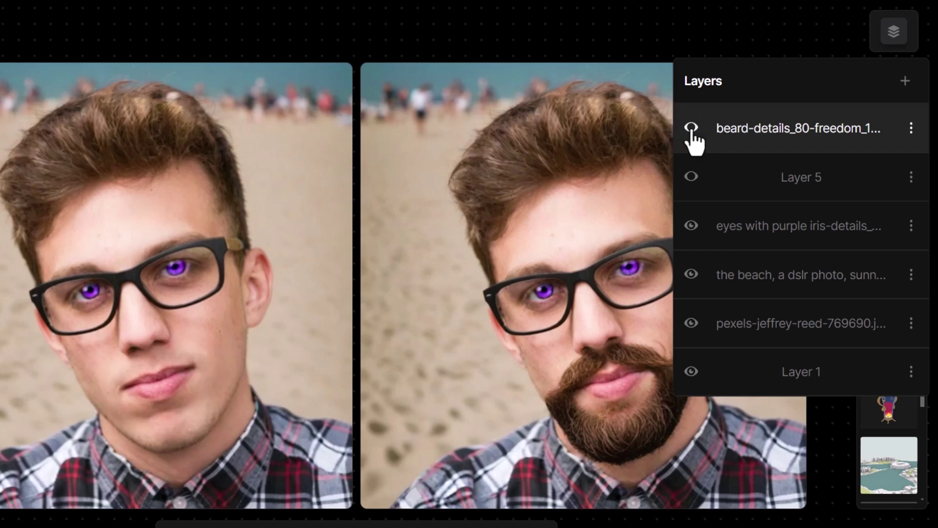
{"action": "left_click", "coordinate": [691, 128]}
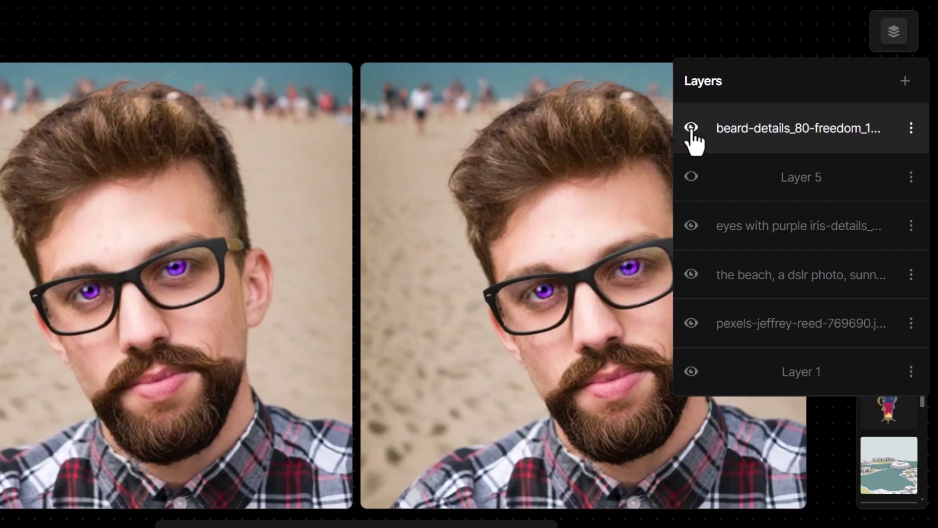
{"action": "left_click", "coordinate": [911, 128]}
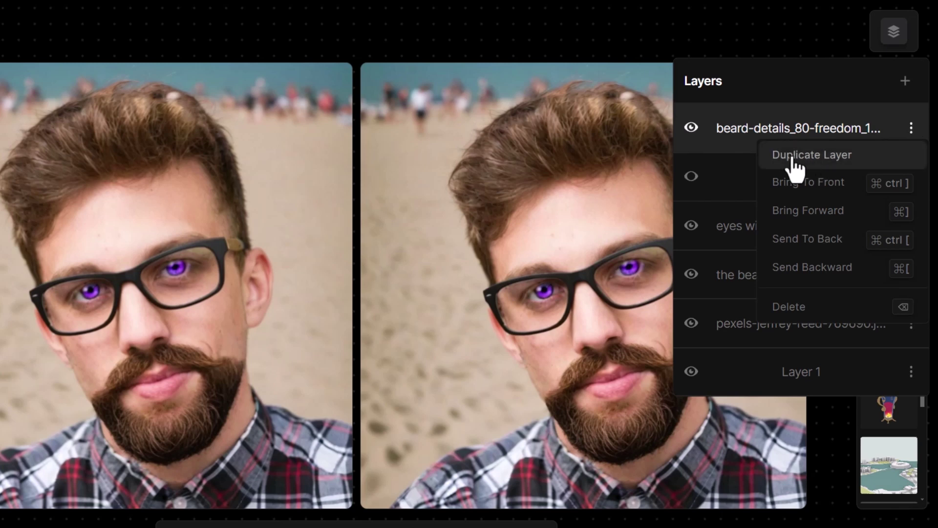
{"action": "left_click", "coordinate": [838, 159]}
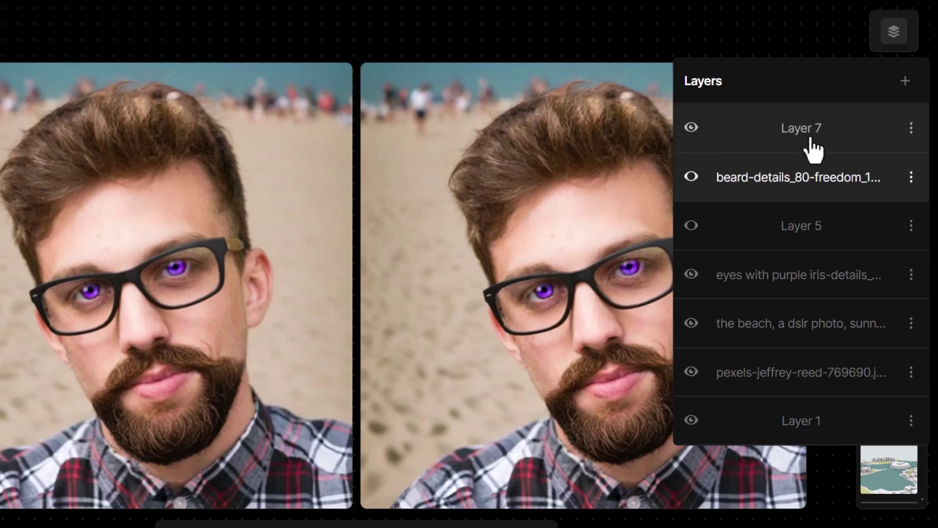
Hide all layers below the duplicated beard layer and make the duplicate the active layer.
{"action": "left_click", "coordinate": [691, 274]}
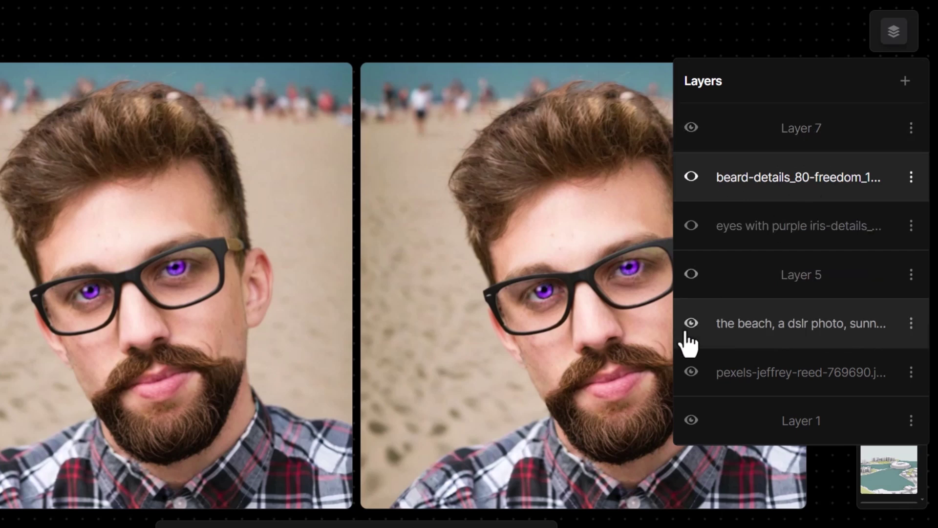
{"action": "left_click", "coordinate": [691, 323]}
{"action": "left_click", "coordinate": [691, 371]}
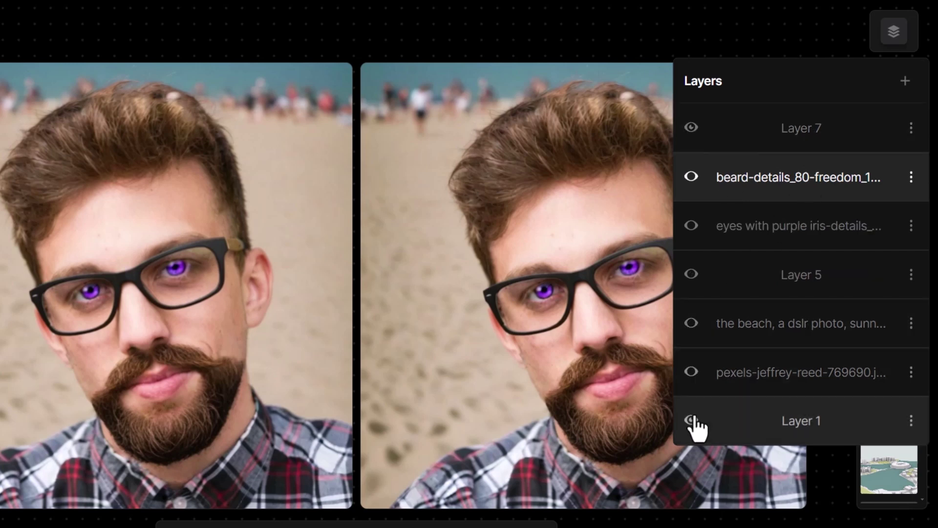
{"action": "left_click", "coordinate": [808, 131]}
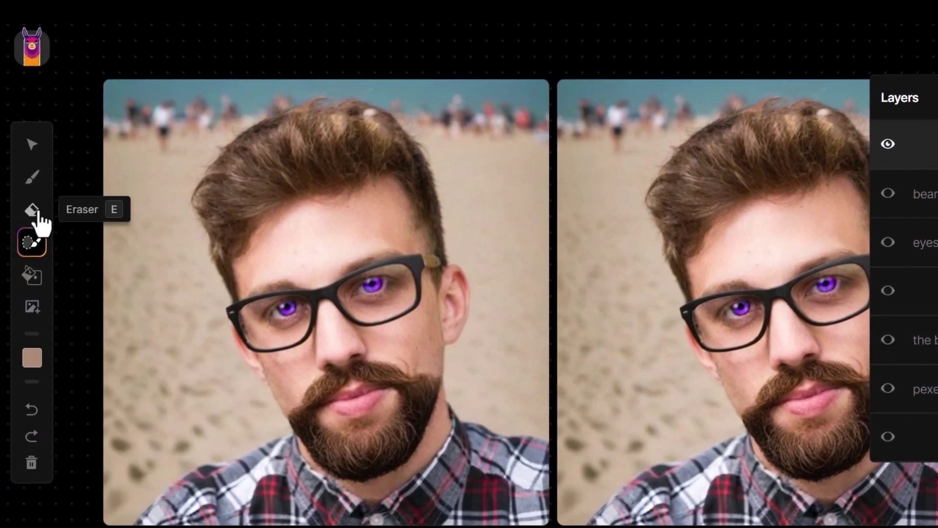
Erase the chin and cheek beard from the duplicate while keeping the moustache, and show the purple-eyes layer beneath it.
{"action": "left_click", "coordinate": [38, 213]}
{"action": "left_click", "coordinate": [33, 210]}
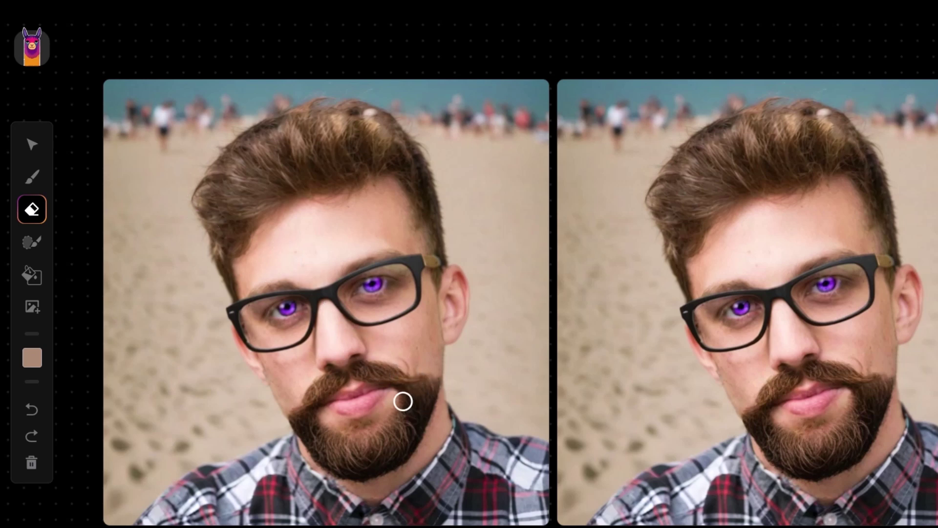
{"action": "mouse_move", "coordinate": [413, 396]}
{"action": "left_mouse_down"}
{"action": "mouse_move", "coordinate": [430, 379]}
{"action": "mouse_move", "coordinate": [402, 464]}
{"action": "mouse_move", "coordinate": [341, 475]}
{"action": "mouse_move", "coordinate": [313, 419]}
{"action": "mouse_move", "coordinate": [391, 447]}
{"action": "left_mouse_up"}
{"action": "left_click", "coordinate": [904, 58]}
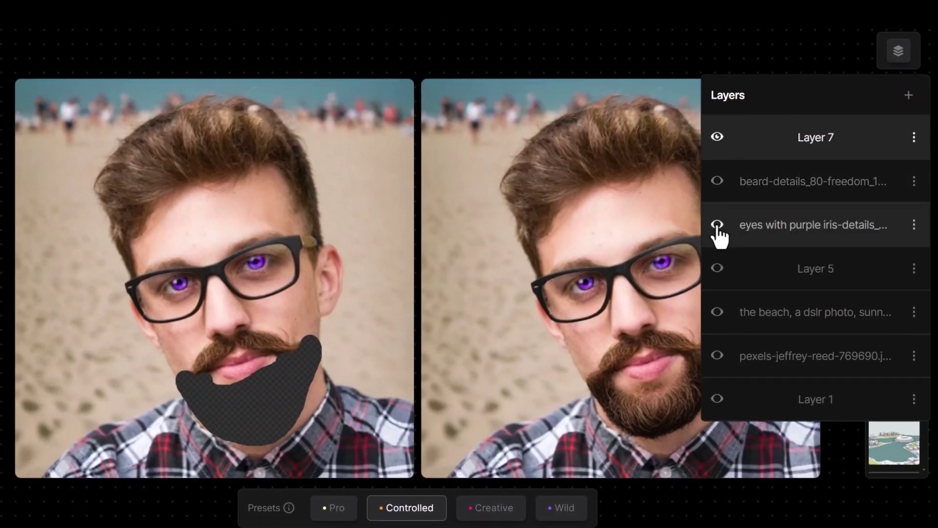
{"action": "left_click", "coordinate": [717, 224]}
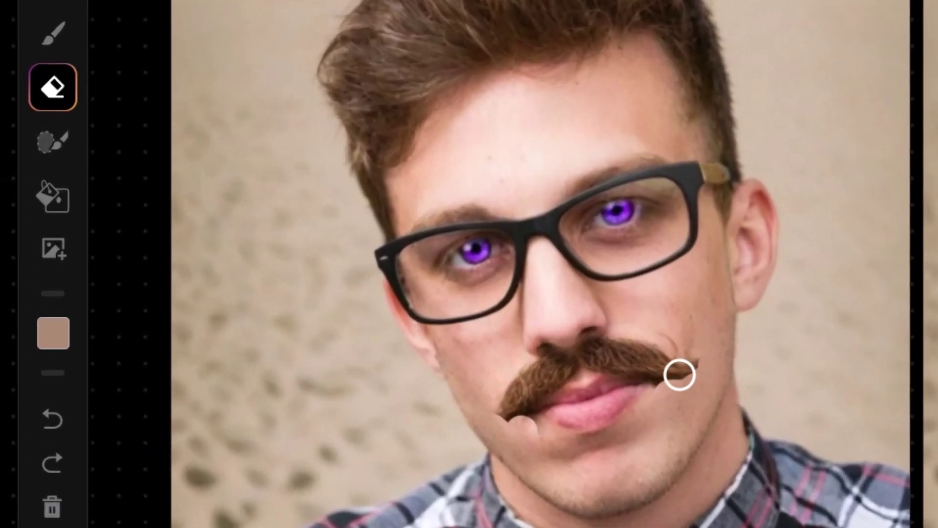
Paint a generation mask at 100% change amount over both rough ends of the moustache.
{"action": "left_click", "coordinate": [55, 142]}
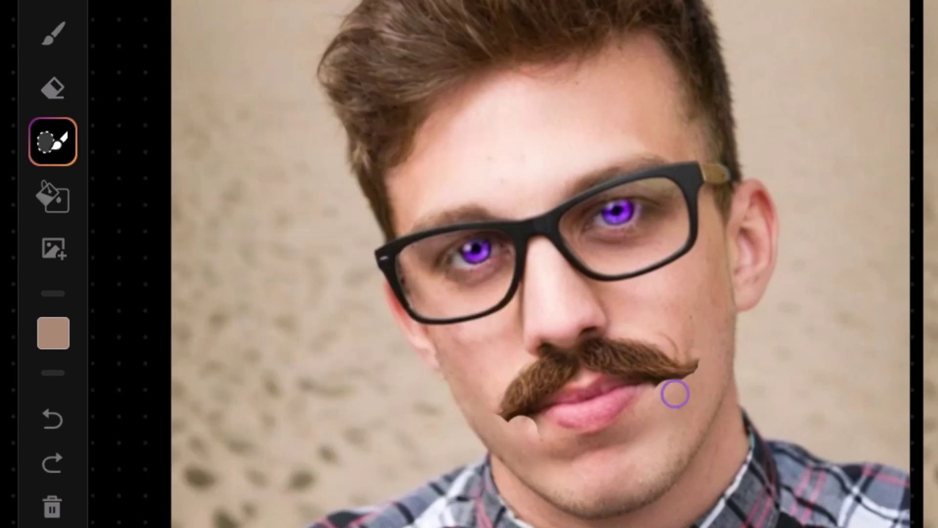
{"action": "left_click_drag", "start_coordinate": [698, 367], "coordinate": [656, 386]}
{"action": "left_click_drag", "start_coordinate": [473, 419], "coordinate": [528, 420]}
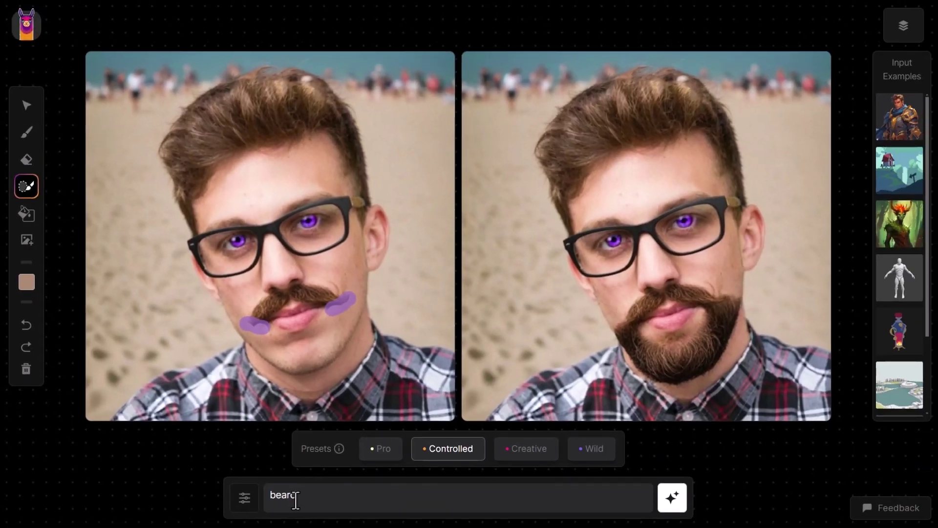
Clear the prompt, regenerate the masked moustache ends without text, and carry the result over to the canvas.
{"action": "left_click_drag", "start_coordinate": [293, 498], "coordinate": [262, 502]}
{"action": "key", "text": "BackSpace"}
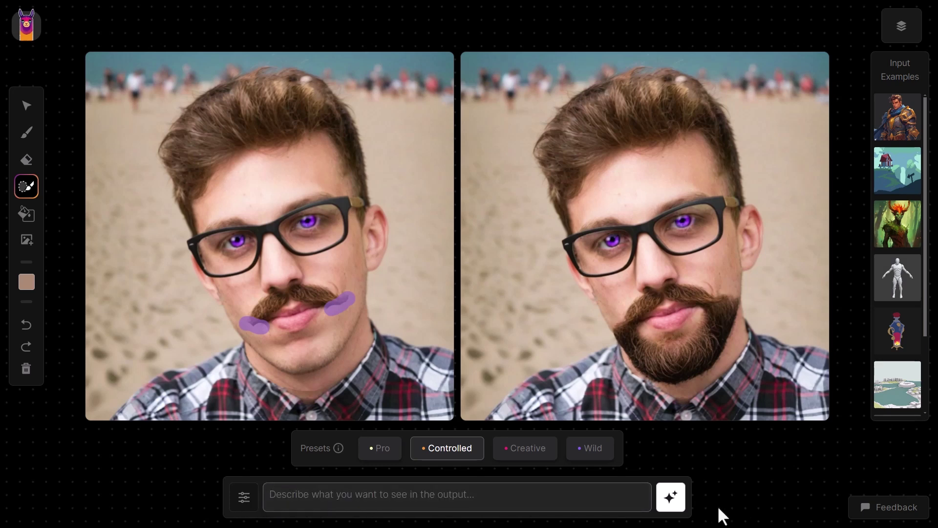
{"action": "left_click", "coordinate": [678, 505]}
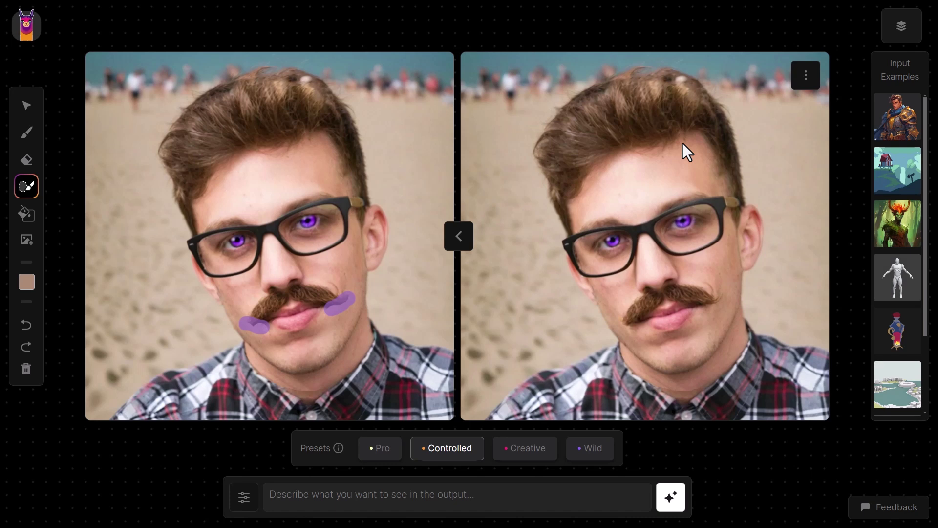
{"action": "left_click", "coordinate": [458, 237]}
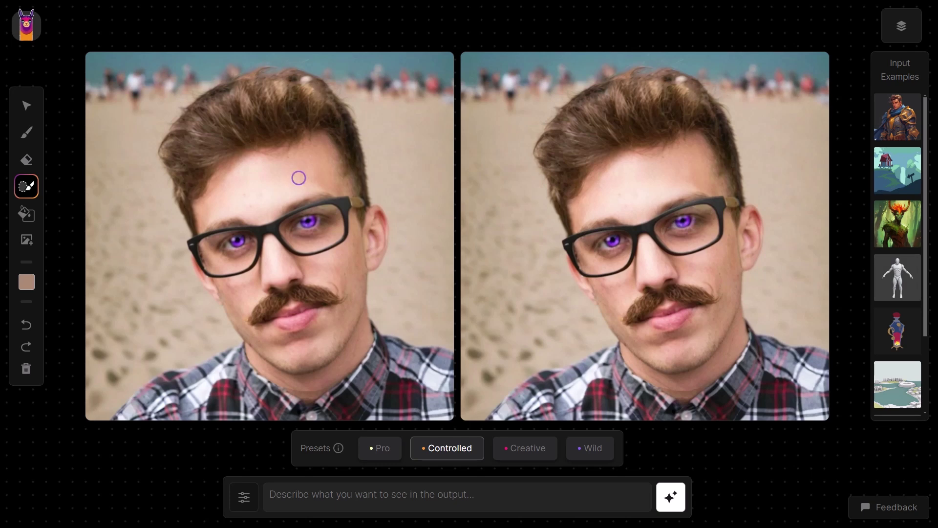
Paint both lenses of the glasses dark blue and add a white highlight over them.
{"action": "left_click", "coordinate": [26, 131]}
{"action": "left_click", "coordinate": [26, 282]}
{"action": "left_click", "coordinate": [148, 349]}
{"action": "left_click", "coordinate": [136, 388]}
{"action": "left_click", "coordinate": [26, 132]}
{"action": "mouse_move", "coordinate": [290, 224]}
{"action": "left_mouse_down"}
{"action": "mouse_move", "coordinate": [293, 237]}
{"action": "mouse_move", "coordinate": [320, 243]}
{"action": "left_mouse_up"}
{"action": "mouse_move", "coordinate": [244, 242]}
{"action": "left_mouse_down"}
{"action": "mouse_move", "coordinate": [225, 257]}
{"action": "mouse_move", "coordinate": [215, 237]}
{"action": "left_mouse_up"}
{"action": "left_click", "coordinate": [26, 282]}
{"action": "left_click", "coordinate": [60, 270]}
{"action": "left_click", "coordinate": [27, 132]}
{"action": "left_click_drag", "start_coordinate": [288, 234], "coordinate": [289, 220]}
Mask the painted lenses and generate them with the Pro preset and the prompt "sunglasses".
{"action": "left_click", "coordinate": [26, 186]}
{"action": "left_click_drag", "start_coordinate": [237, 235], "coordinate": [225, 254]}
{"action": "left_click", "coordinate": [381, 451]}
{"action": "left_click", "coordinate": [475, 495]}
{"action": "type", "text": "sunglasses"}
{"action": "left_click", "coordinate": [671, 497]}
Regenerate the sunglasses with the Controlled preset and carry the result over to the canvas.
{"action": "left_click", "coordinate": [446, 450]}
{"action": "left_click", "coordinate": [673, 498]}
{"action": "left_click", "coordinate": [458, 236]}
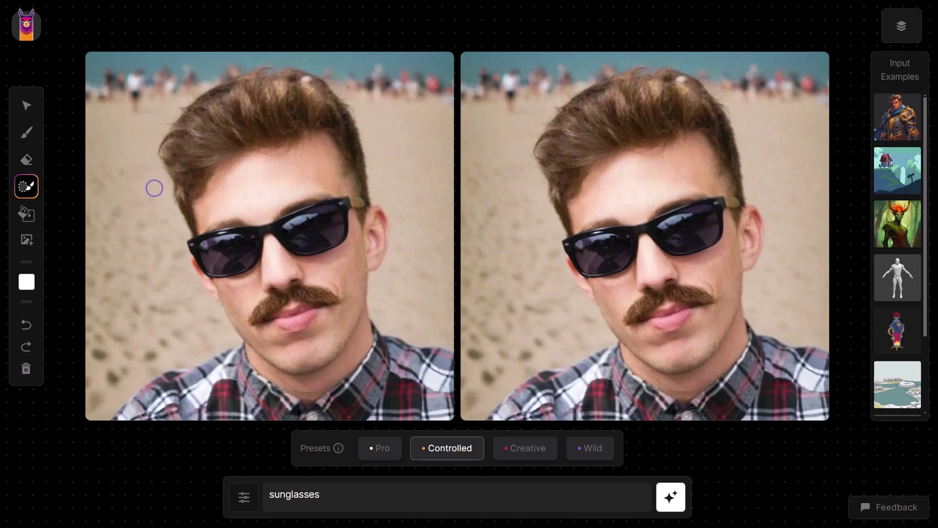
Choose a bright blue, add a new layer, and paint a ball shape with a larger brush beside the man's head.
{"action": "left_click", "coordinate": [27, 132]}
{"action": "left_click", "coordinate": [27, 285]}
{"action": "left_click", "coordinate": [171, 270]}
{"action": "left_click", "coordinate": [901, 25]}
{"action": "left_click", "coordinate": [910, 69]}
{"action": "left_click", "coordinate": [26, 132]}
{"action": "left_click_drag", "start_coordinate": [127, 185], "coordinate": [147, 185]}
{"action": "left_click", "coordinate": [424, 147]}
Paint white stripes on the blue ball with a smaller brush.
{"action": "left_click", "coordinate": [27, 286]}
{"action": "left_click", "coordinate": [58, 270]}
{"action": "left_click", "coordinate": [26, 132]}
{"action": "left_click_drag", "start_coordinate": [147, 185], "coordinate": [122, 185]}
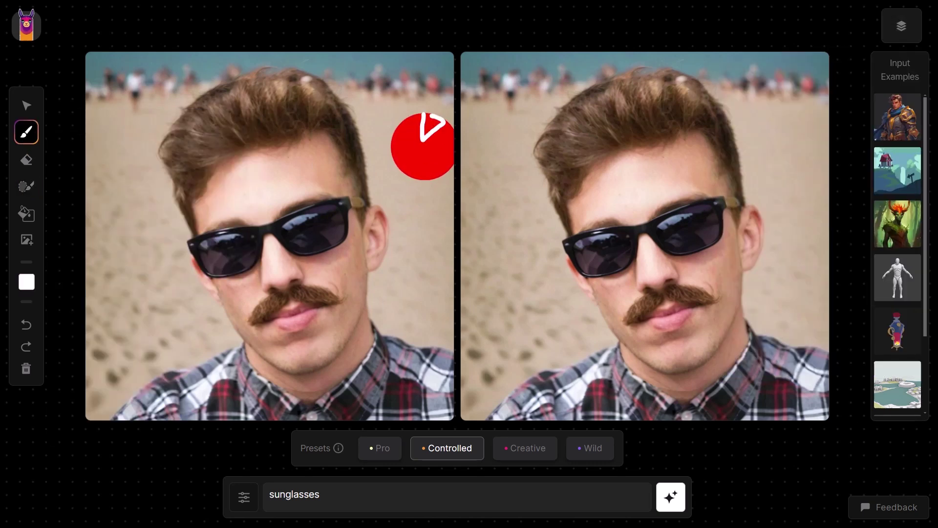
{"action": "left_click_drag", "start_coordinate": [424, 137], "coordinate": [437, 123]}
{"action": "mouse_move", "coordinate": [421, 143]}
{"action": "left_mouse_down"}
{"action": "mouse_move", "coordinate": [399, 159]}
{"action": "mouse_move", "coordinate": [444, 168]}
{"action": "left_mouse_up"}
Mask the painted ball and generate it with the prompt "beach ball".
{"action": "left_click", "coordinate": [26, 186]}
{"action": "left_click_drag", "start_coordinate": [410, 118], "coordinate": [437, 173]}
{"action": "left_click", "coordinate": [345, 500]}
{"action": "key", "text": "ctrl+a"}
{"action": "type", "text": "beach ball"}
{"action": "left_click", "coordinate": [671, 497]}
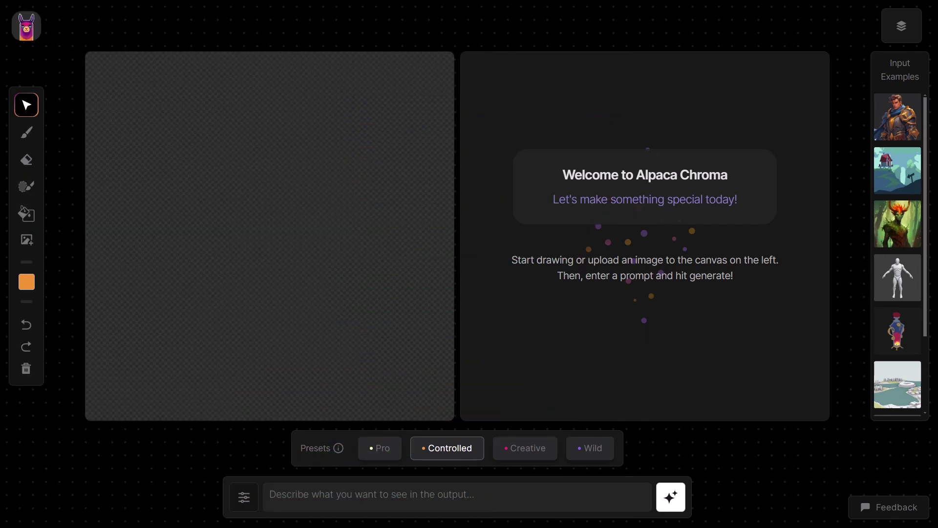
Place the green alien head image on the blank canvas and enlarge it until it covers the whole canvas.
{"action": "left_click_drag", "start_coordinate": [1, 137], "coordinate": [350, 228]}
{"action": "left_click", "coordinate": [214, 180]}
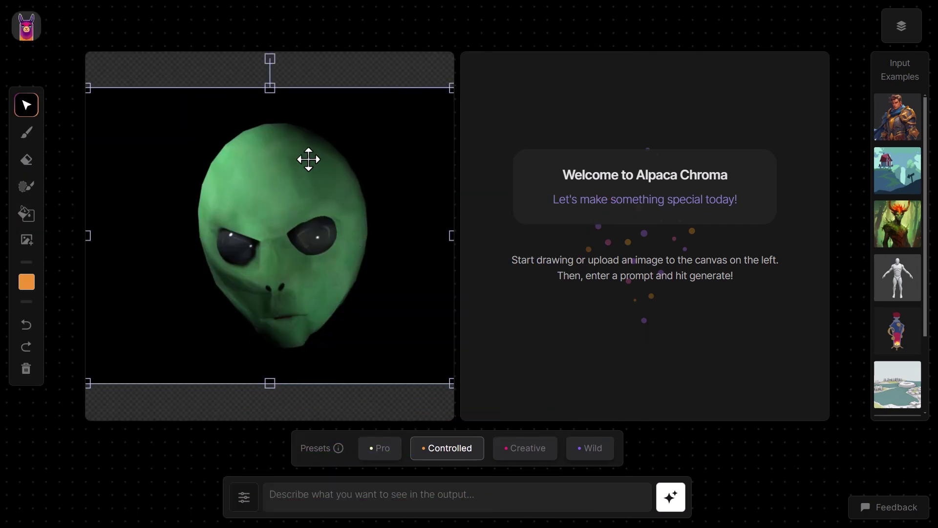
{"action": "left_click_drag", "start_coordinate": [335, 151], "coordinate": [252, 192]}
{"action": "left_click_drag", "start_coordinate": [371, 129], "coordinate": [515, 51]}
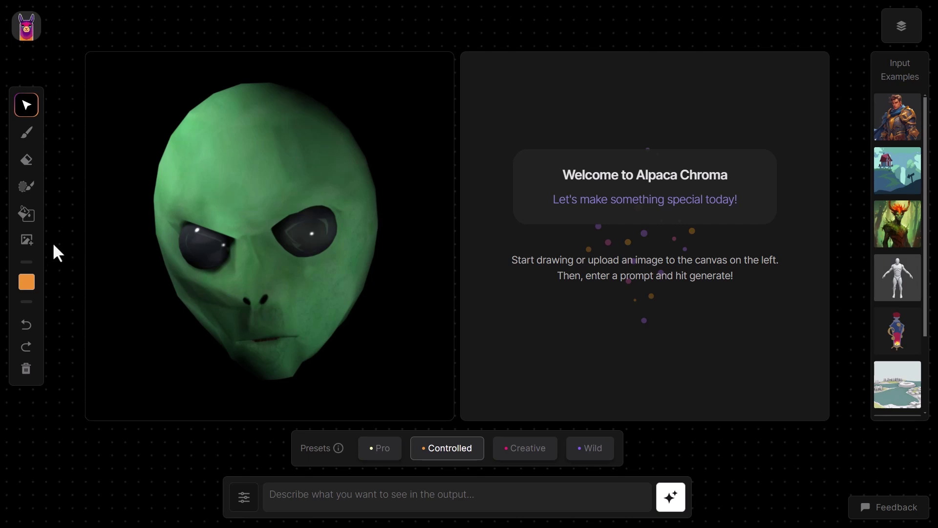
Paint a generation mask along the entire jagged outline of the alien head.
{"action": "left_click", "coordinate": [24, 188]}
{"action": "left_click_drag", "start_coordinate": [129, 240], "coordinate": [135, 220]}
{"action": "mouse_move", "coordinate": [270, 375]}
{"action": "left_mouse_down"}
{"action": "mouse_move", "coordinate": [296, 369]}
{"action": "mouse_move", "coordinate": [347, 320]}
{"action": "mouse_move", "coordinate": [377, 221]}
{"action": "mouse_move", "coordinate": [377, 184]}
{"action": "mouse_move", "coordinate": [286, 79]}
{"action": "mouse_move", "coordinate": [250, 374]}
{"action": "left_mouse_up"}
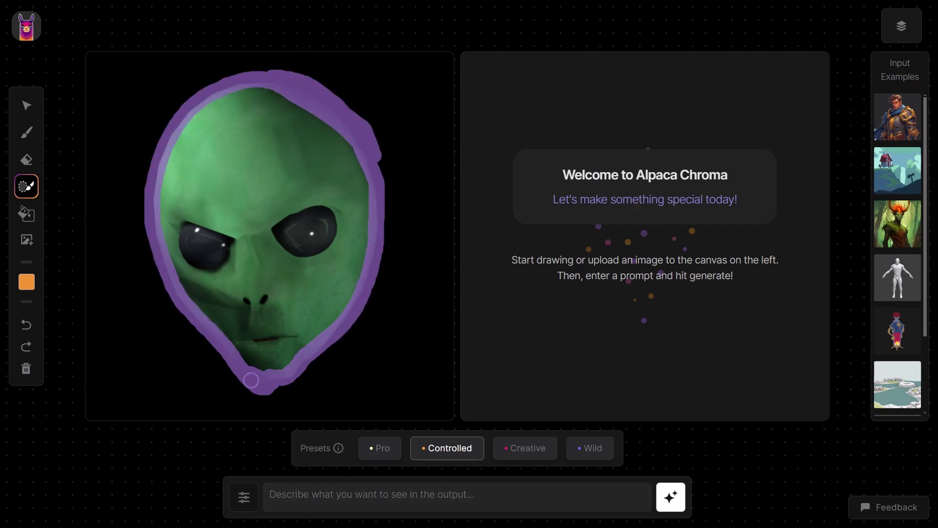
Generate the masked outline without a prompt, clear the mask, and carry the smoothed head over to the canvas.
{"action": "left_click", "coordinate": [670, 508]}
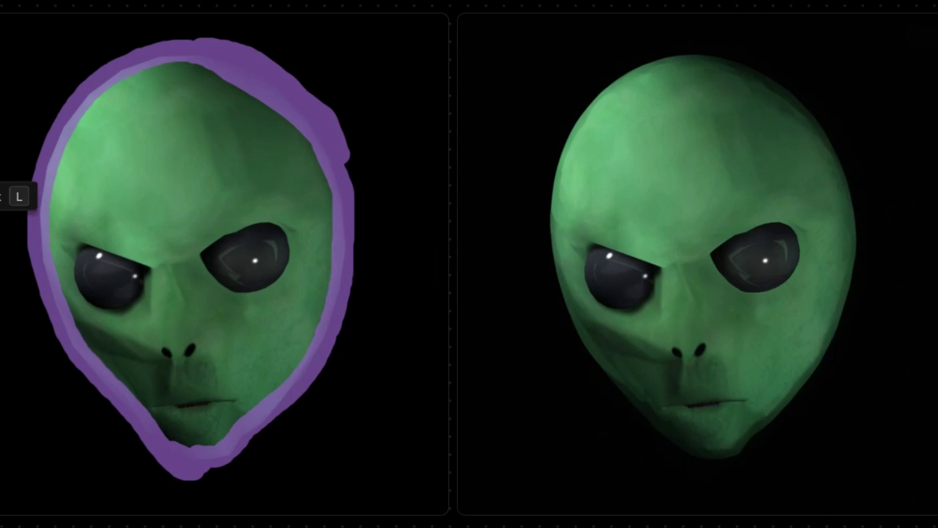
{"action": "left_click", "coordinate": [1, 198]}
{"action": "left_click", "coordinate": [5, 416]}
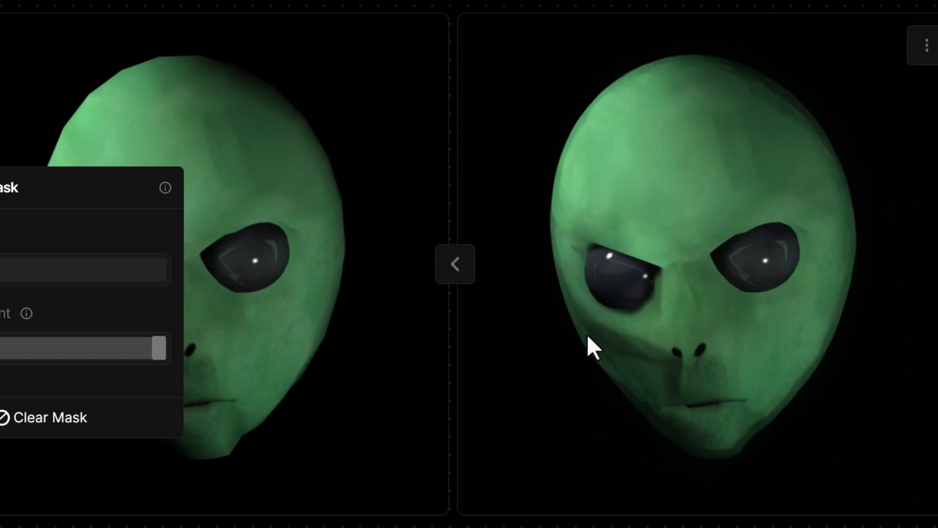
{"action": "left_click", "coordinate": [347, 110]}
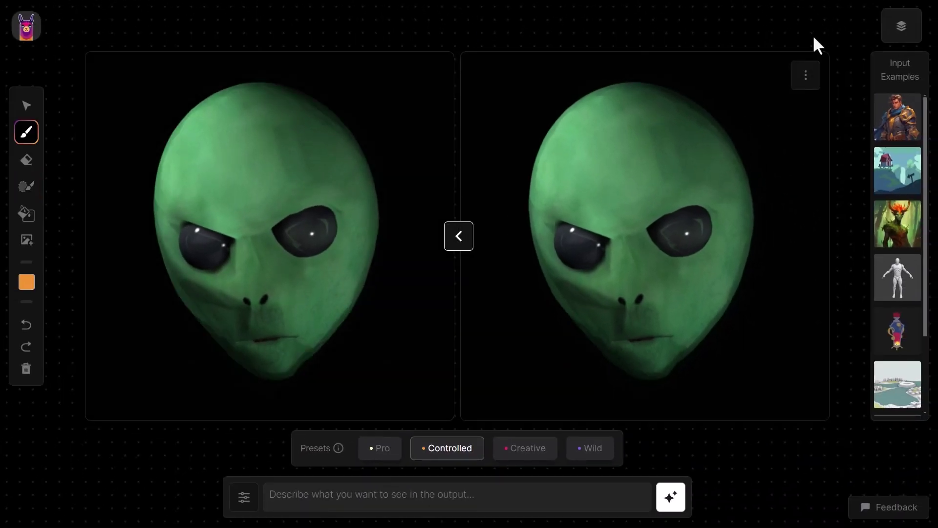
Erase the black background around the alien head on the details_80-freedom_10.png layer.
{"action": "left_click", "coordinate": [892, 33]}
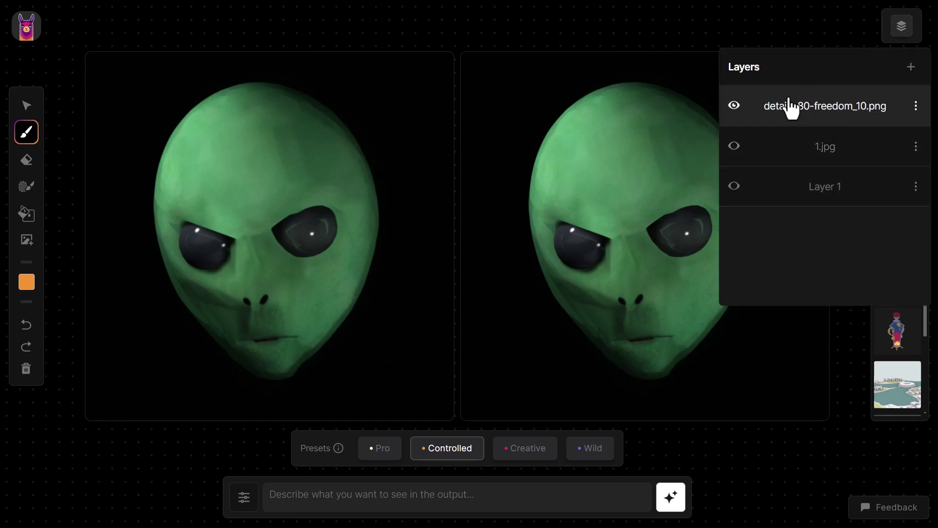
{"action": "left_click", "coordinate": [901, 26]}
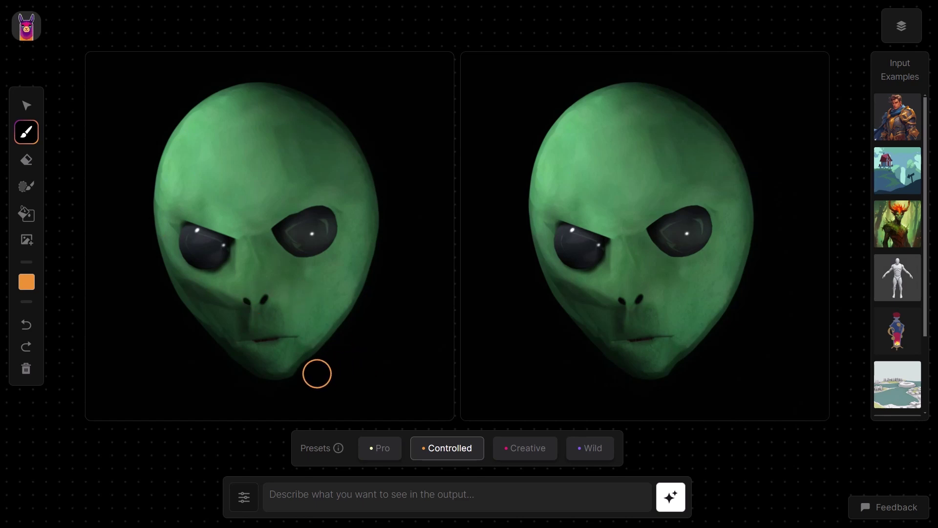
{"action": "left_click", "coordinate": [27, 159]}
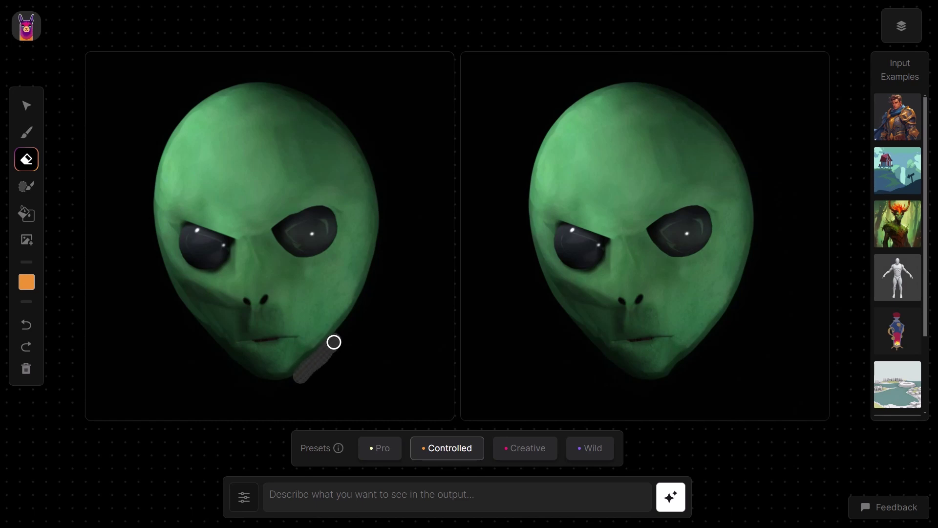
{"action": "mouse_move", "coordinate": [360, 297]}
{"action": "left_mouse_down"}
{"action": "mouse_move", "coordinate": [382, 195]}
{"action": "mouse_move", "coordinate": [355, 130]}
{"action": "mouse_move", "coordinate": [318, 90]}
{"action": "mouse_move", "coordinate": [287, 398]}
{"action": "mouse_move", "coordinate": [433, 101]}
{"action": "left_mouse_up"}
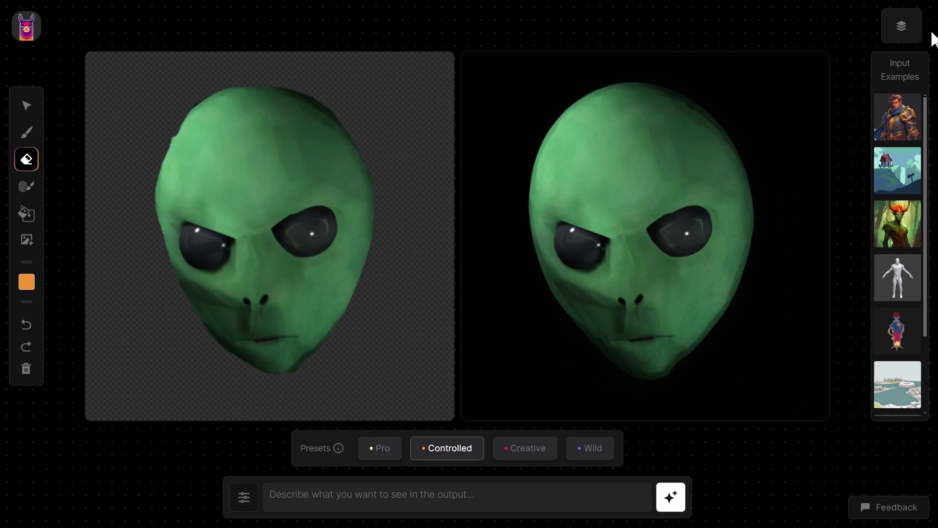
Add a new layer beneath the alien head layer and hide the head.
{"action": "left_click", "coordinate": [907, 35]}
{"action": "left_click", "coordinate": [911, 67]}
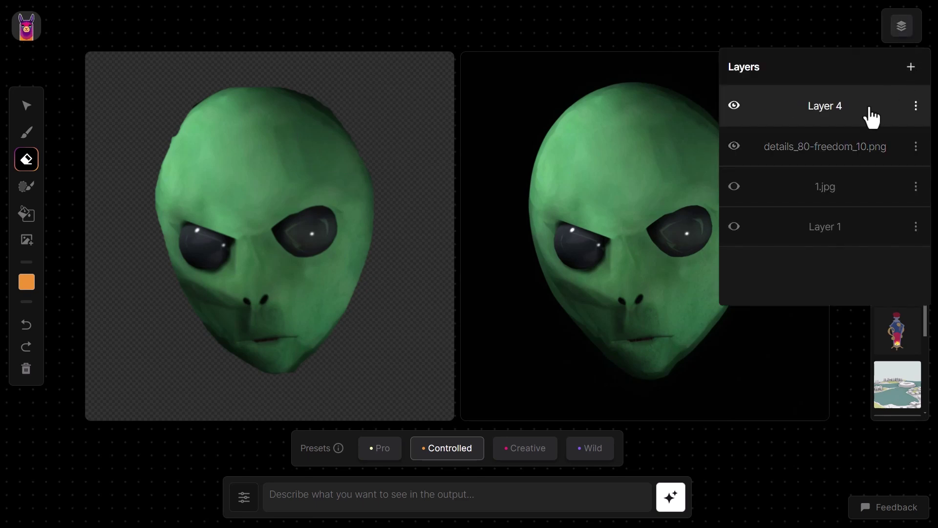
{"action": "left_click_drag", "start_coordinate": [859, 114], "coordinate": [860, 153]}
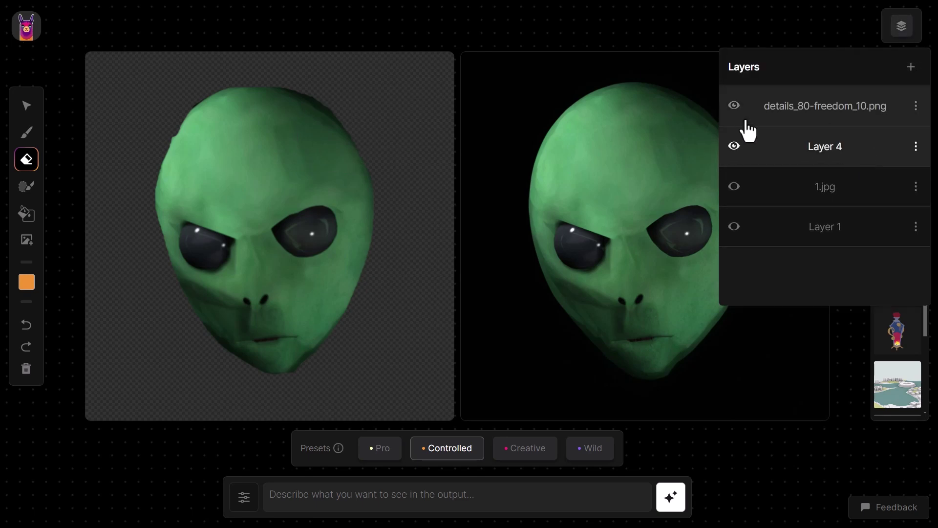
{"action": "left_click", "coordinate": [735, 105]}
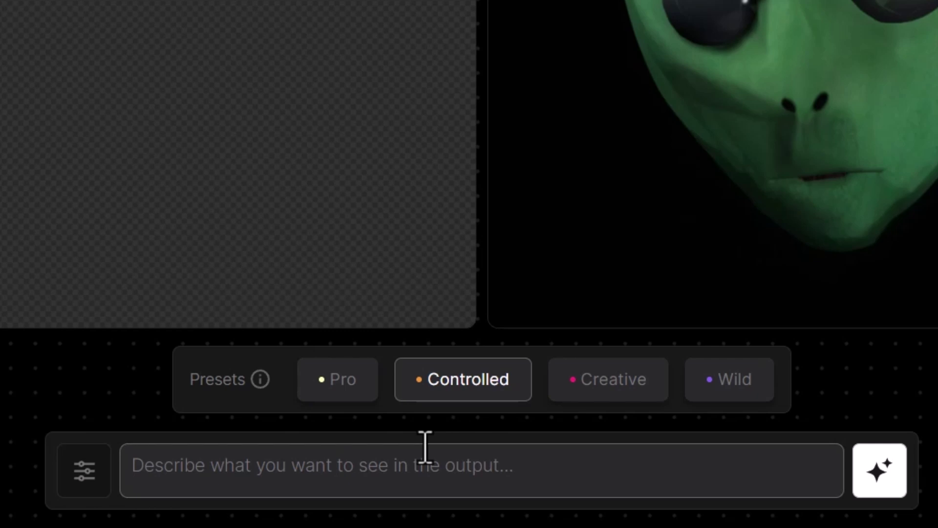
Generate a background with the prompt "spaceships in outer space, unreal 3d render, dark void" and carry it over to the canvas.
{"action": "type", "text": "spaceships in outer space, unreal 3d render"}
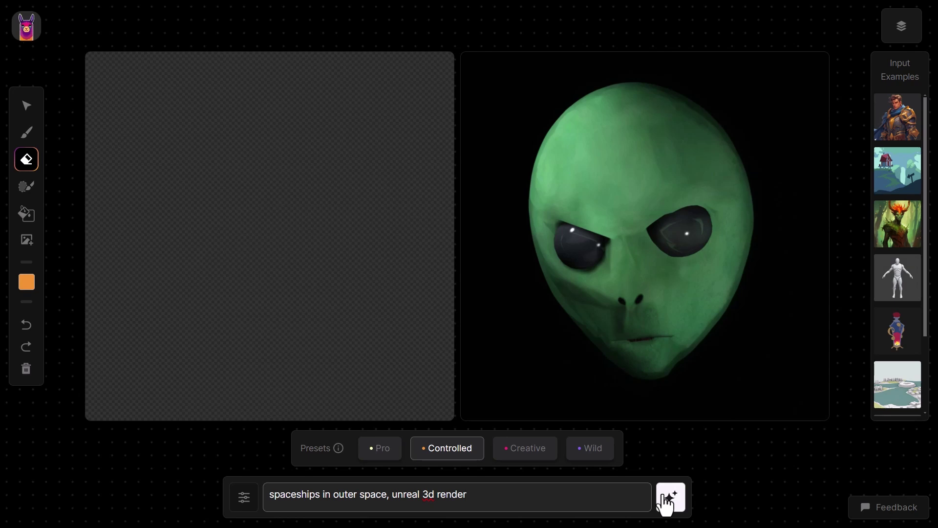
{"action": "left_click", "coordinate": [667, 498]}
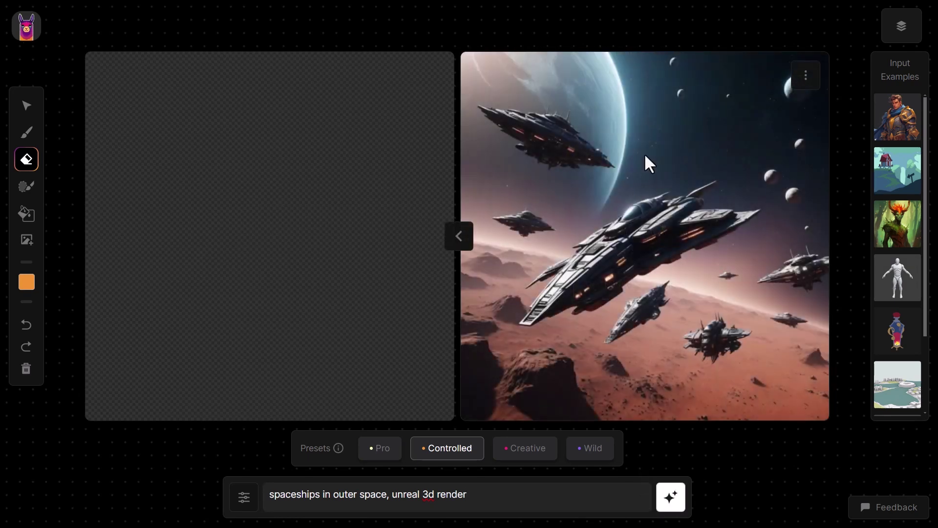
{"action": "left_click", "coordinate": [484, 493]}
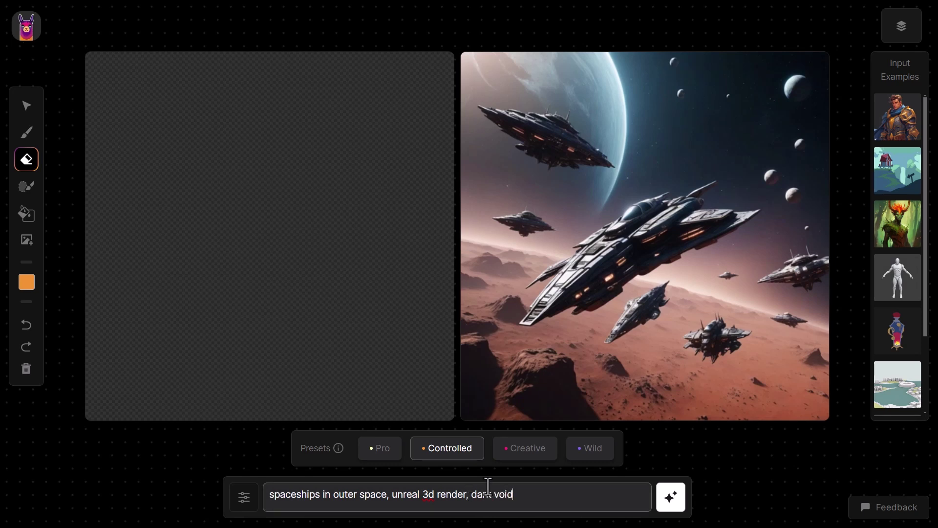
{"action": "left_click", "coordinate": [672, 498]}
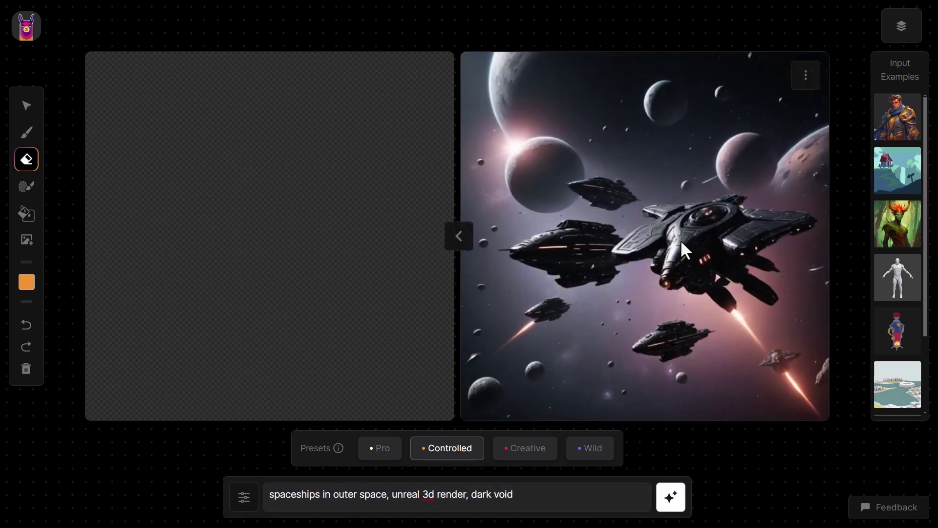
{"action": "left_click", "coordinate": [460, 242]}
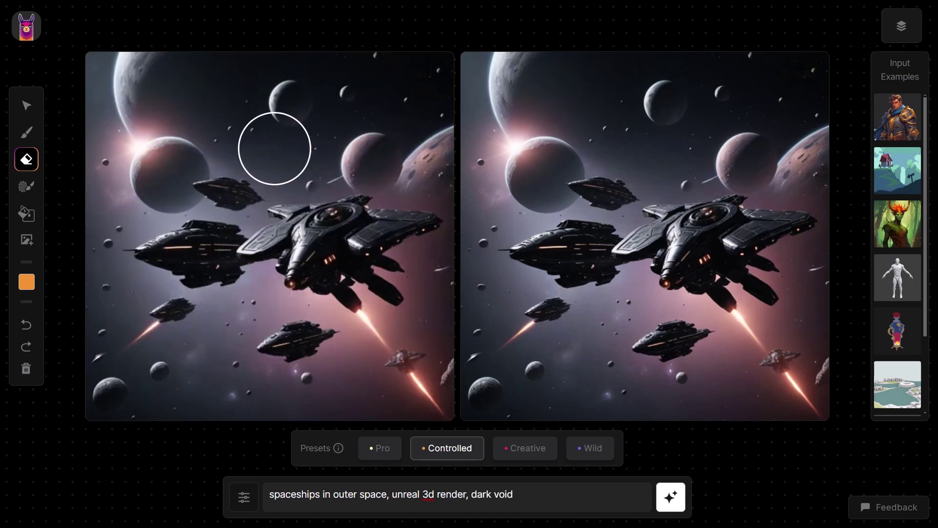
Enlarge the spaceship background and reposition it so the large planets and the nearest ships fill the canvas.
{"action": "left_click", "coordinate": [25, 106]}
{"action": "left_click_drag", "start_coordinate": [164, 83], "coordinate": [242, 191]}
{"action": "left_click_drag", "start_coordinate": [165, 157], "coordinate": [38, 11]}
{"action": "left_click_drag", "start_coordinate": [208, 118], "coordinate": [243, 234]}
{"action": "left_click_drag", "start_coordinate": [168, 156], "coordinate": [344, 174]}
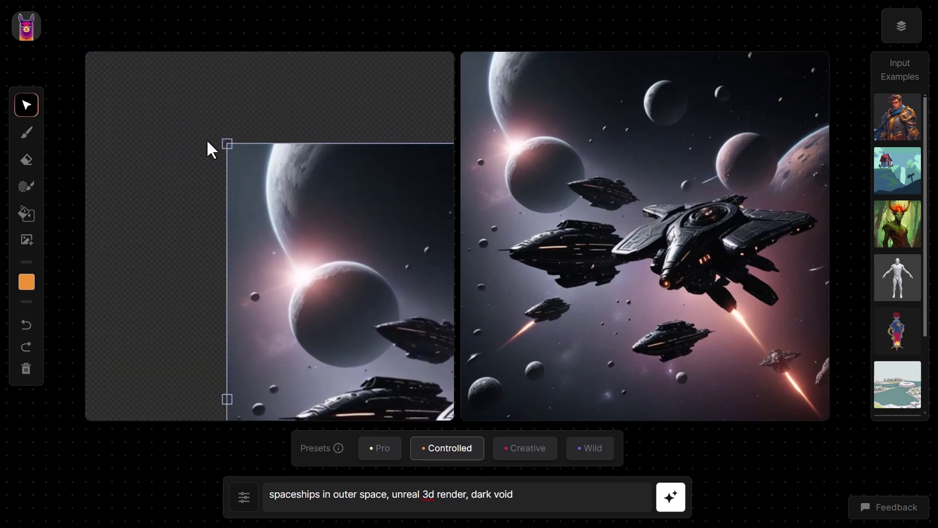
{"action": "left_click_drag", "start_coordinate": [224, 142], "coordinate": [134, 148]}
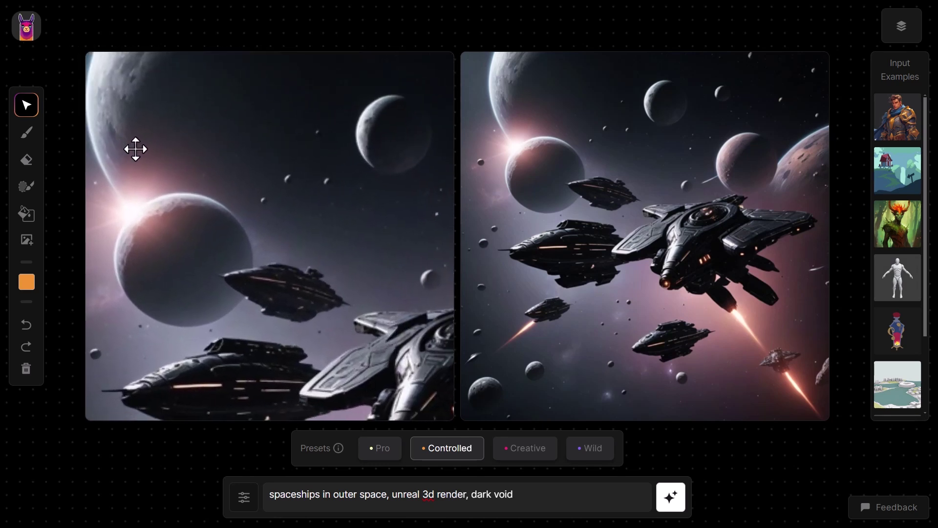
{"action": "left_click_drag", "start_coordinate": [289, 372], "coordinate": [294, 368]}
Show the alien head layer above the spaceships, shrink the head, and place it in the upper middle of the canvas.
{"action": "left_click", "coordinate": [904, 30]}
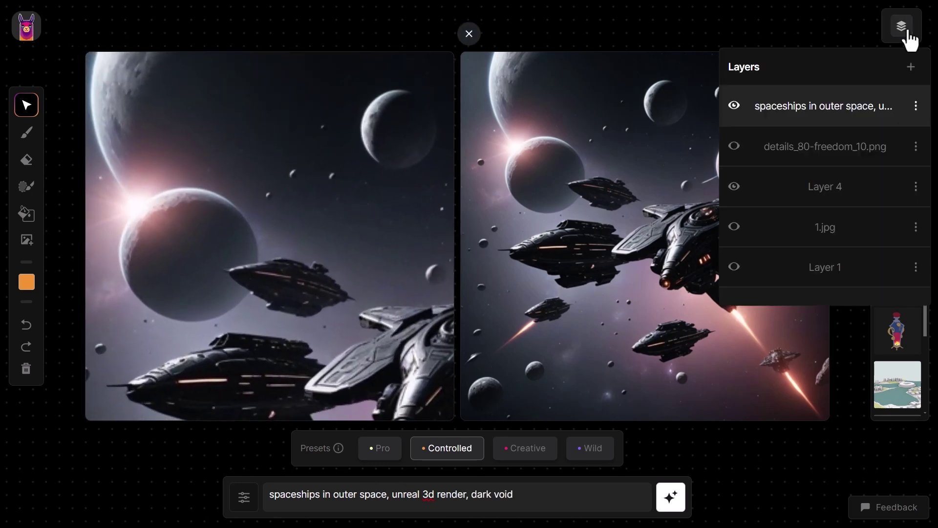
{"action": "left_click_drag", "start_coordinate": [802, 159], "coordinate": [799, 117]}
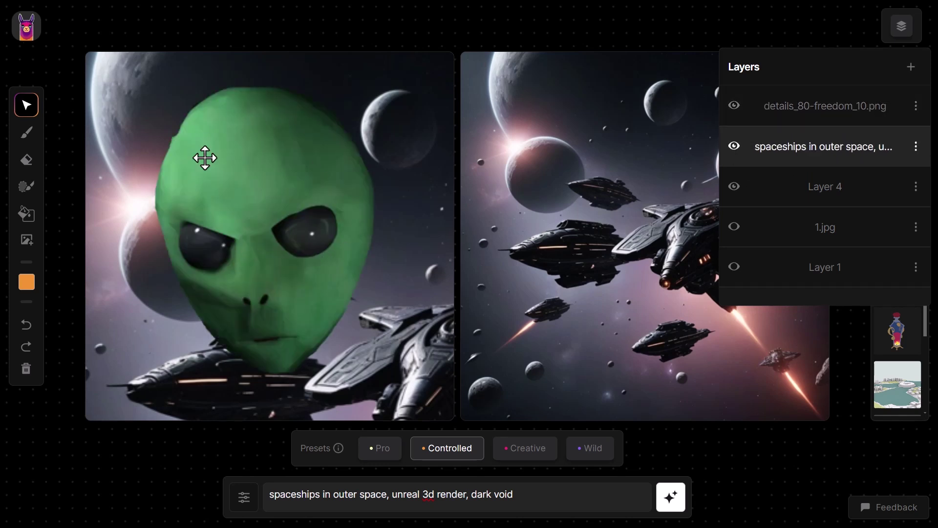
{"action": "left_click", "coordinate": [239, 185]}
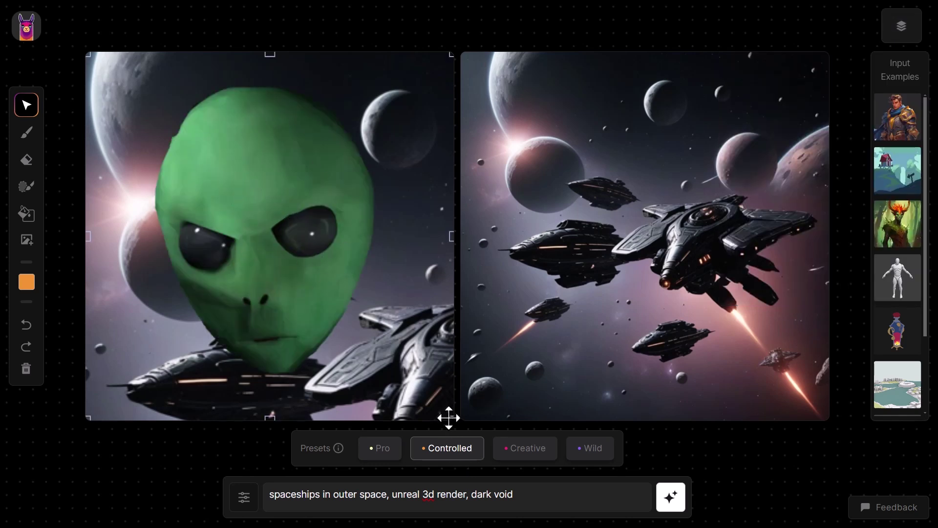
{"action": "left_click_drag", "start_coordinate": [440, 410], "coordinate": [329, 297]}
{"action": "left_click_drag", "start_coordinate": [247, 217], "coordinate": [312, 217]}
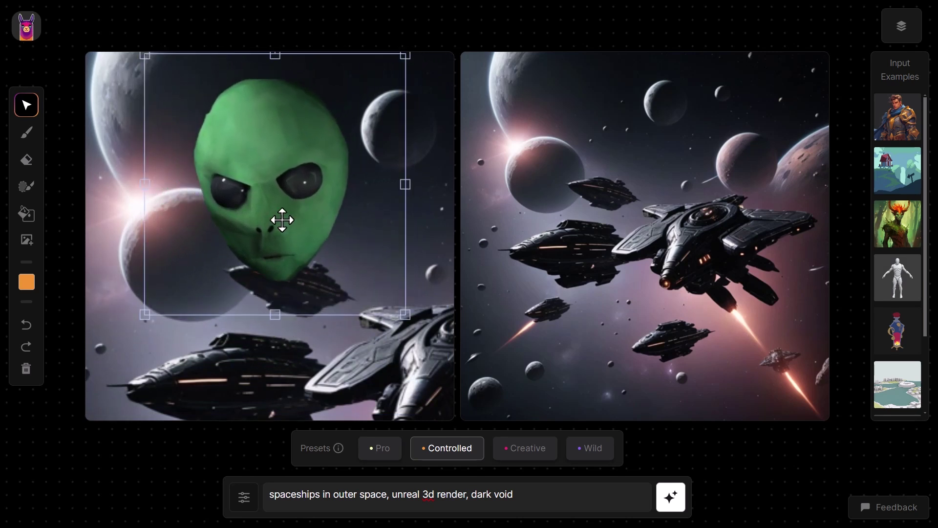
Sample the dark green of the alien's cheek as the painting colour.
{"action": "left_click", "coordinate": [27, 283]}
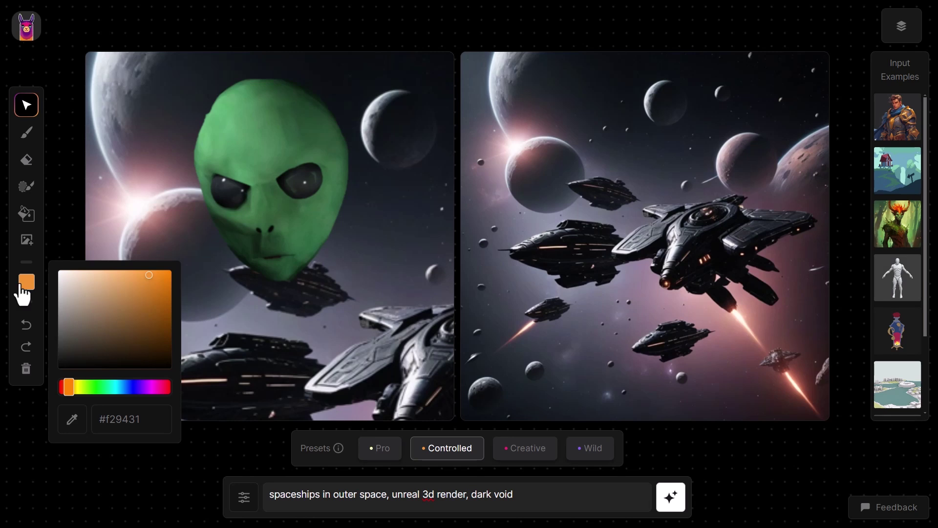
{"action": "left_click", "coordinate": [72, 420]}
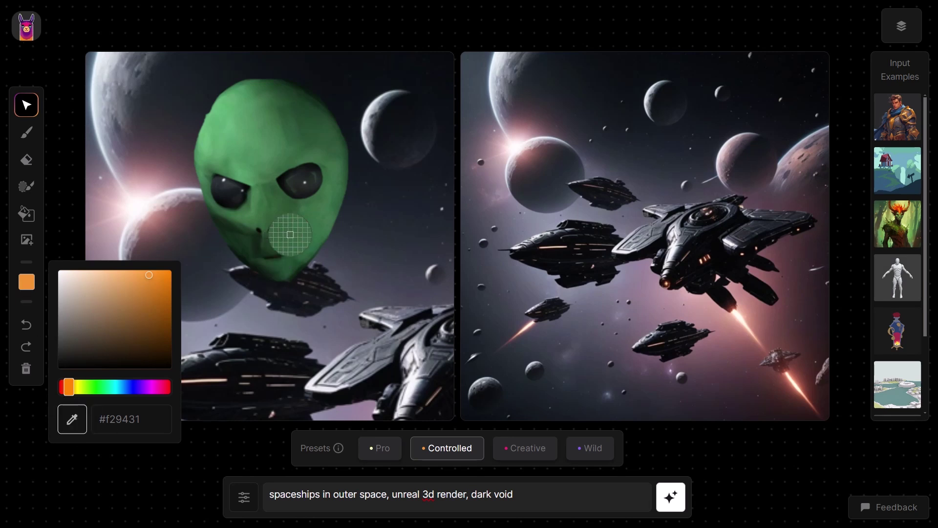
{"action": "left_click", "coordinate": [305, 222]}
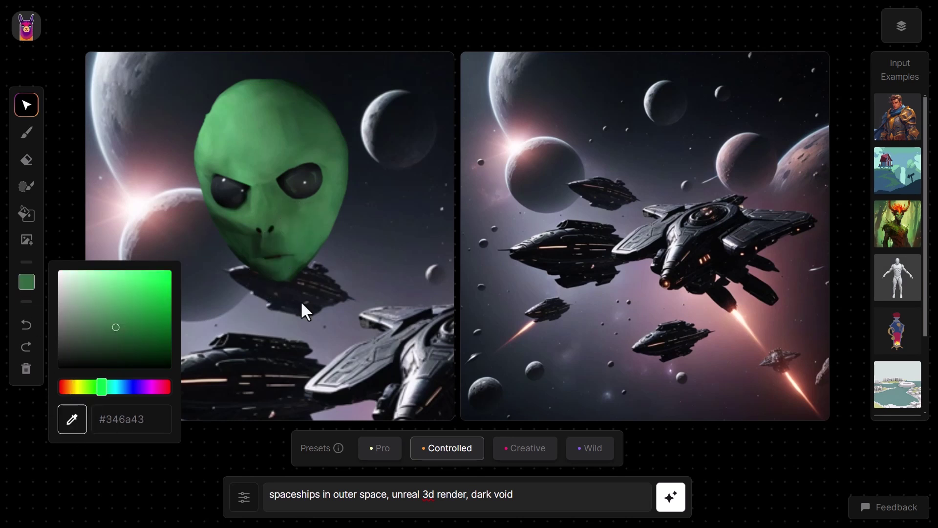
Add a new layer and place it between the alien head layer and the spaceships layer.
{"action": "left_click", "coordinate": [903, 40]}
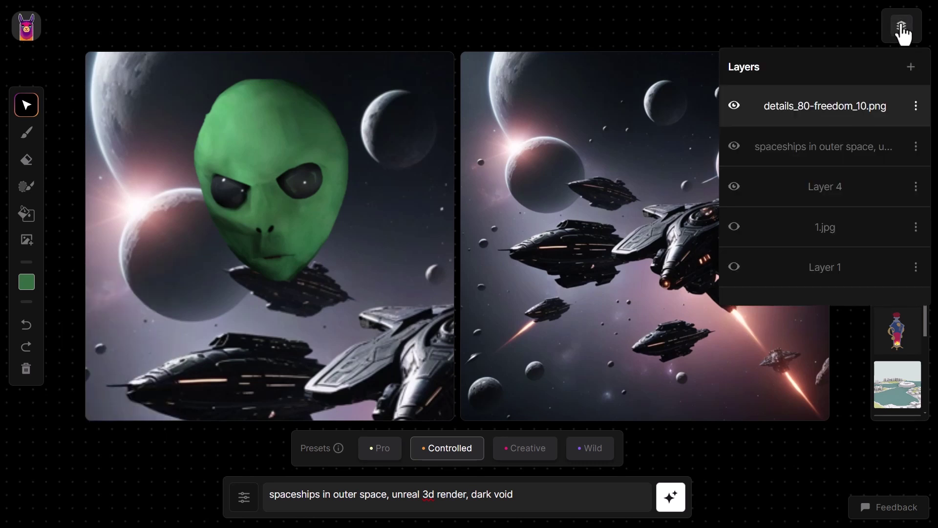
{"action": "left_click", "coordinate": [868, 156]}
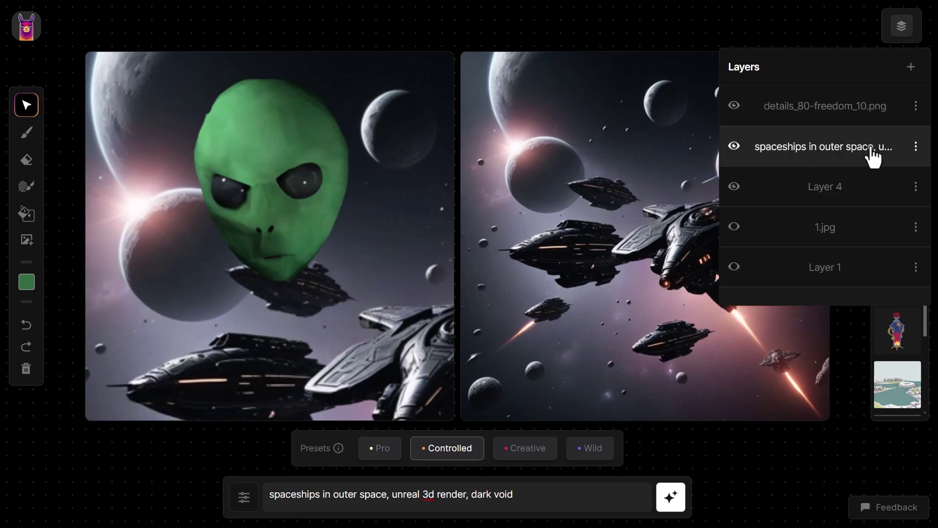
{"action": "left_click", "coordinate": [911, 70]}
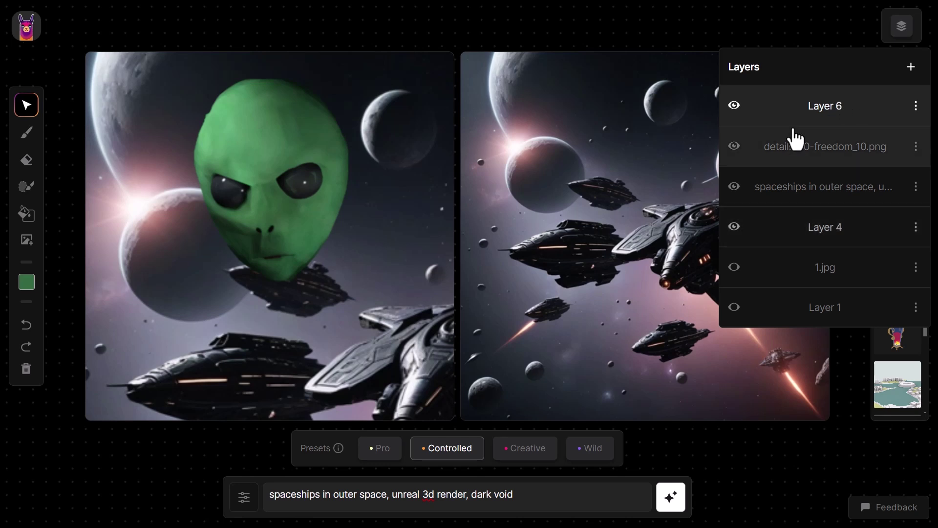
{"action": "left_click_drag", "start_coordinate": [816, 120], "coordinate": [823, 163]}
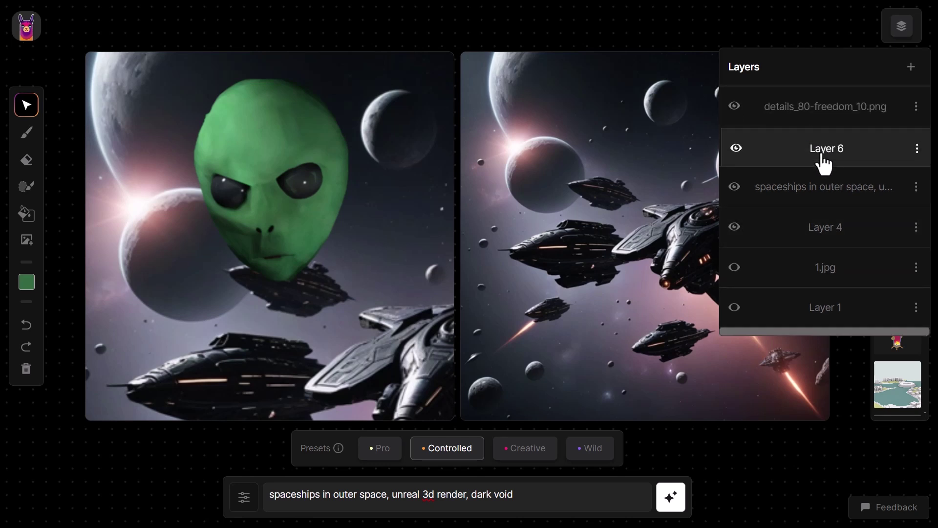
Paint a solid green neck, shoulders and torso beneath the alien head, reaching down to the canvas edge.
{"action": "left_click", "coordinate": [27, 132]}
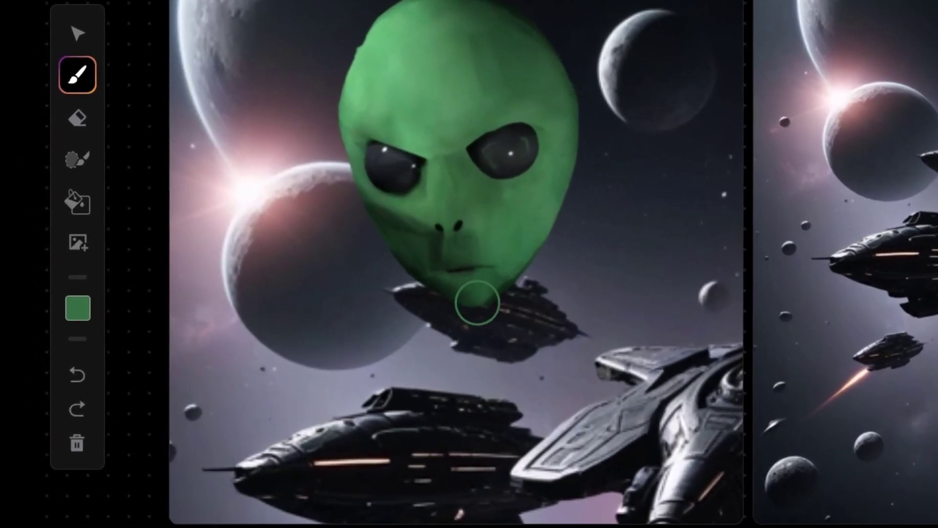
{"action": "left_click_drag", "start_coordinate": [478, 303], "coordinate": [490, 370]}
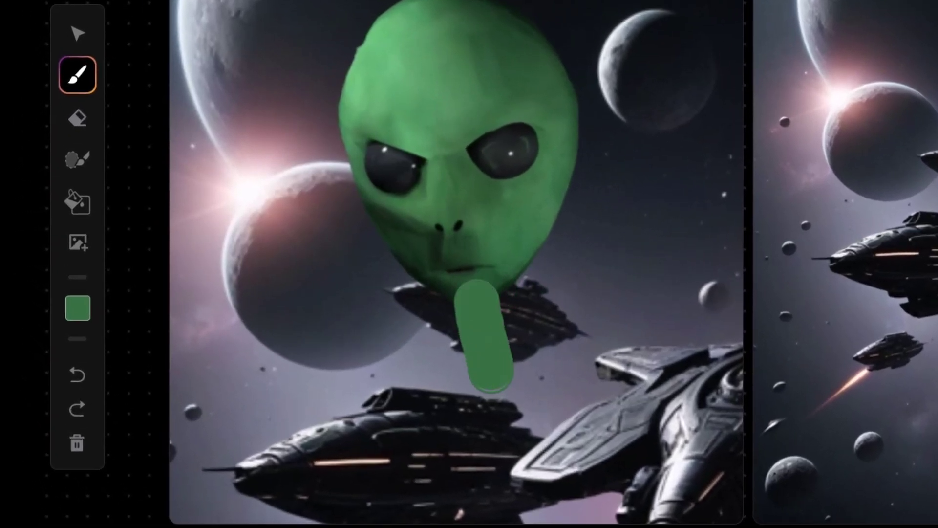
{"action": "mouse_move", "coordinate": [487, 296]}
{"action": "left_mouse_down"}
{"action": "mouse_move", "coordinate": [513, 337]}
{"action": "mouse_move", "coordinate": [609, 349]}
{"action": "mouse_move", "coordinate": [635, 452]}
{"action": "mouse_move", "coordinate": [638, 508]}
{"action": "left_mouse_up"}
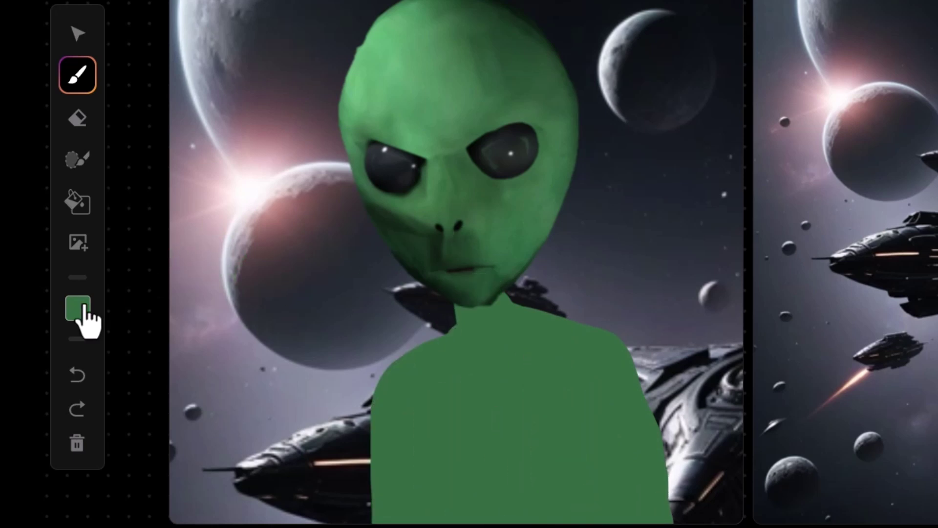
Shade the chest, the inner arm lines and the neck of the painted body with a darker green.
{"action": "left_click", "coordinate": [78, 308]}
{"action": "left_click", "coordinate": [230, 392]}
{"action": "left_click", "coordinate": [572, 430]}
{"action": "mouse_move", "coordinate": [572, 430]}
{"action": "left_mouse_down"}
{"action": "mouse_move", "coordinate": [416, 444]}
{"action": "mouse_move", "coordinate": [605, 516]}
{"action": "left_mouse_up"}
{"action": "left_click_drag", "start_coordinate": [408, 466], "coordinate": [408, 515]}
{"action": "left_click_drag", "start_coordinate": [482, 325], "coordinate": [495, 367]}
Paint a deep green #0e351a shadow under the chin and light green highlights along the neck and shoulder edges.
{"action": "left_click", "coordinate": [78, 308]}
{"action": "left_click", "coordinate": [258, 410]}
{"action": "left_click_drag", "start_coordinate": [464, 310], "coordinate": [499, 307]}
{"action": "left_click", "coordinate": [79, 308]}
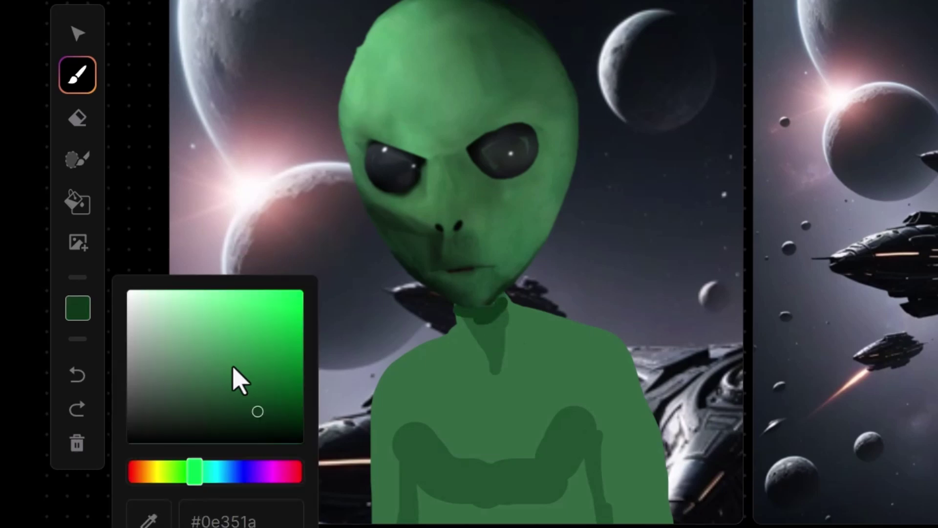
{"action": "left_click", "coordinate": [395, 51]}
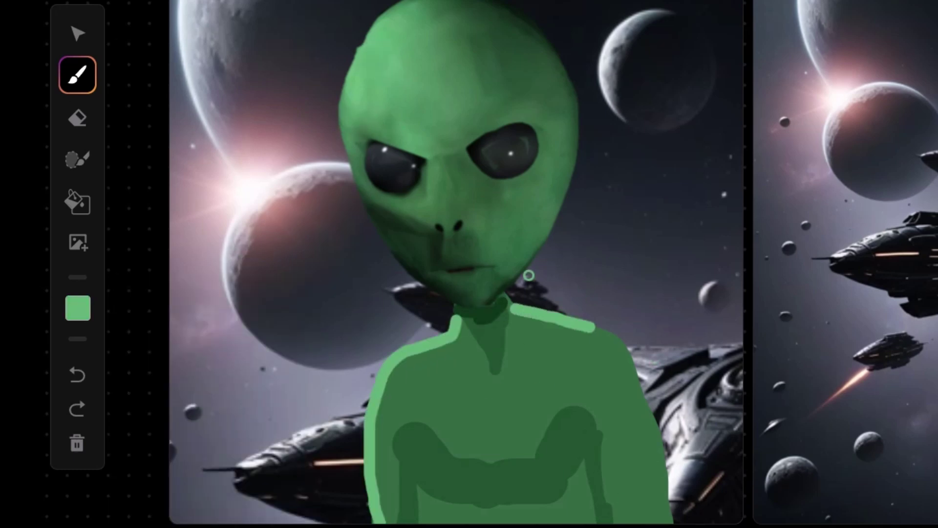
Mask the painted body and generate it with the prompt "alien body" on the Controlled preset.
{"action": "left_click", "coordinate": [79, 171]}
{"action": "mouse_move", "coordinate": [443, 323]}
{"action": "left_mouse_down"}
{"action": "mouse_move", "coordinate": [501, 313]}
{"action": "mouse_move", "coordinate": [586, 322]}
{"action": "mouse_move", "coordinate": [647, 452]}
{"action": "mouse_move", "coordinate": [501, 514]}
{"action": "mouse_move", "coordinate": [499, 376]}
{"action": "mouse_move", "coordinate": [513, 459]}
{"action": "left_mouse_up"}
{"action": "type", "text": "alien"}
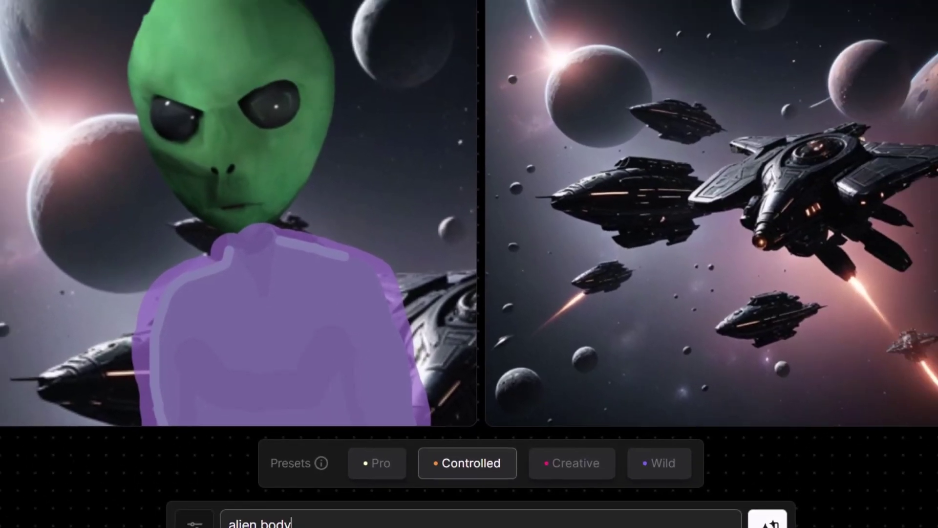
{"action": "left_click", "coordinate": [841, 480]}
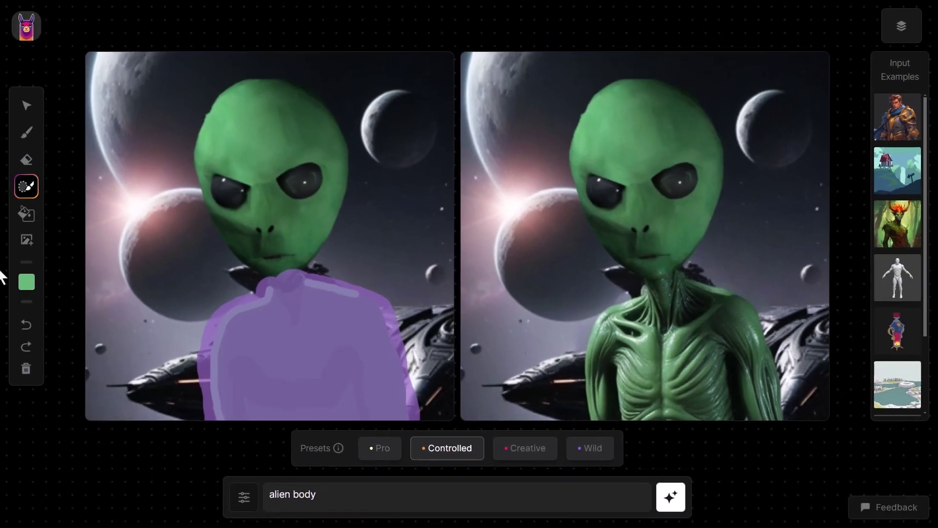
Mask around the eyes and cheeks, generate with the prompt "alien face" on the Pro preset, and carry the result over to the canvas.
{"action": "left_click", "coordinate": [26, 186]}
{"action": "mouse_move", "coordinate": [278, 181]}
{"action": "left_mouse_down"}
{"action": "mouse_move", "coordinate": [278, 190]}
{"action": "mouse_move", "coordinate": [245, 195]}
{"action": "left_mouse_up"}
{"action": "left_click_drag", "start_coordinate": [270, 200], "coordinate": [316, 254]}
{"action": "left_click_drag", "start_coordinate": [227, 226], "coordinate": [237, 250]}
{"action": "double_click", "coordinate": [305, 494]}
{"action": "type", "text": "face"}
{"action": "left_click", "coordinate": [380, 447]}
{"action": "left_click", "coordinate": [679, 503]}
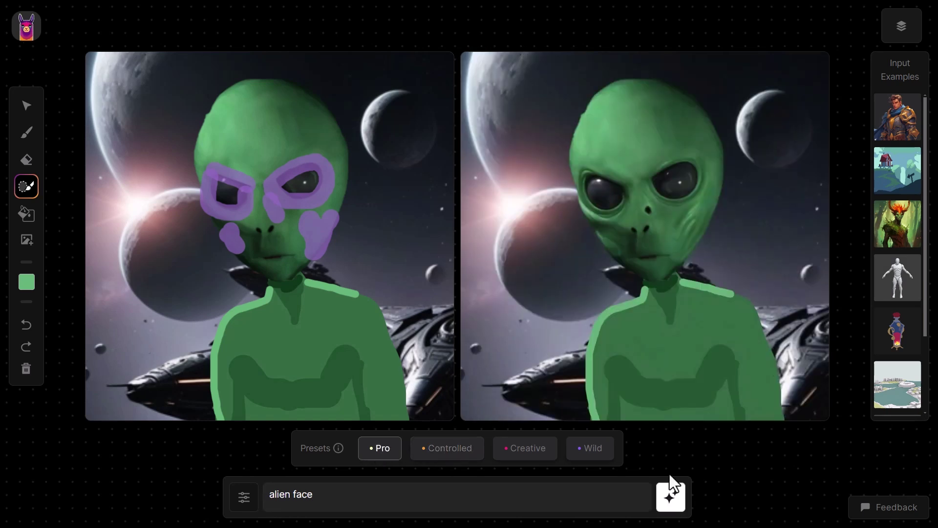
{"action": "left_click", "coordinate": [458, 239]}
Mask the painted body, generate it with the prompt "alien body" on the Pro preset, and carry the result over to the canvas.
{"action": "mouse_move", "coordinate": [268, 271]}
{"action": "left_mouse_down"}
{"action": "mouse_move", "coordinate": [386, 298]}
{"action": "mouse_move", "coordinate": [230, 386]}
{"action": "mouse_move", "coordinate": [360, 367]}
{"action": "left_mouse_up"}
{"action": "double_click", "coordinate": [303, 494]}
{"action": "type", "text": "body"}
{"action": "left_click", "coordinate": [386, 451]}
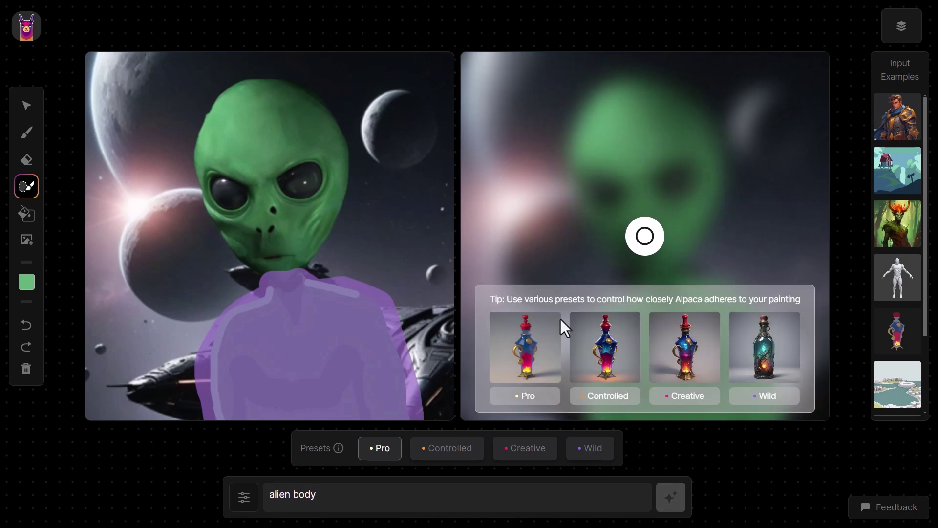
{"action": "left_click", "coordinate": [458, 239]}
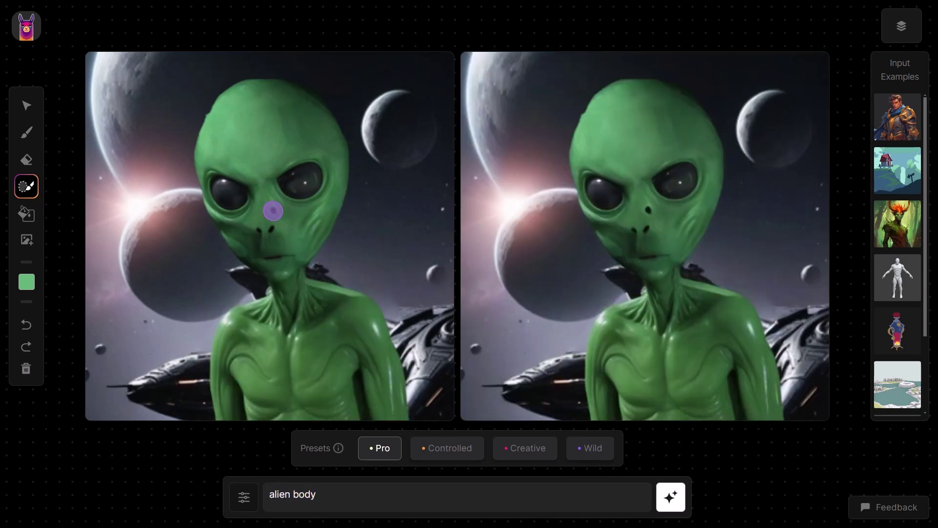
Mask the stray dark spot above the nostrils, regenerate it without a prompt on the Creative preset, and carry the result over.
{"action": "left_click", "coordinate": [273, 210]}
{"action": "left_click", "coordinate": [658, 484]}
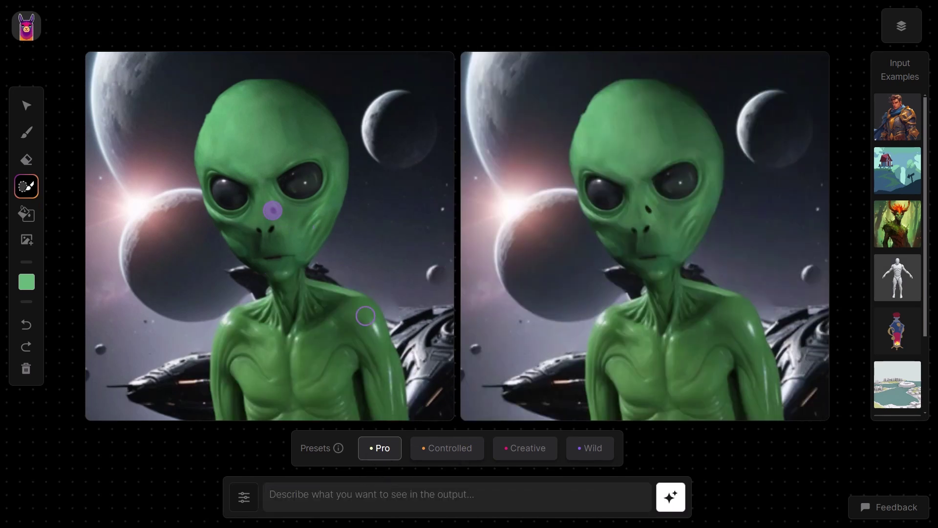
{"action": "left_click", "coordinate": [525, 448]}
{"action": "left_click", "coordinate": [459, 240]}
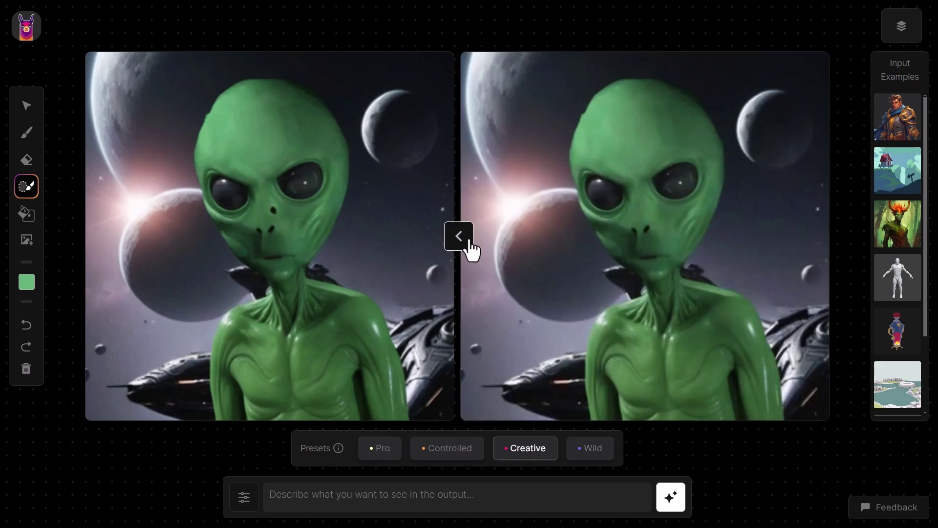
Mask the edges of the head and its join with the neck, regenerate them without a prompt, and carry the result over.
{"action": "mouse_move", "coordinate": [311, 263]}
{"action": "left_mouse_down"}
{"action": "mouse_move", "coordinate": [209, 105]}
{"action": "mouse_move", "coordinate": [258, 288]}
{"action": "left_mouse_up"}
{"action": "left_click", "coordinate": [656, 496]}
{"action": "left_click", "coordinate": [456, 240]}
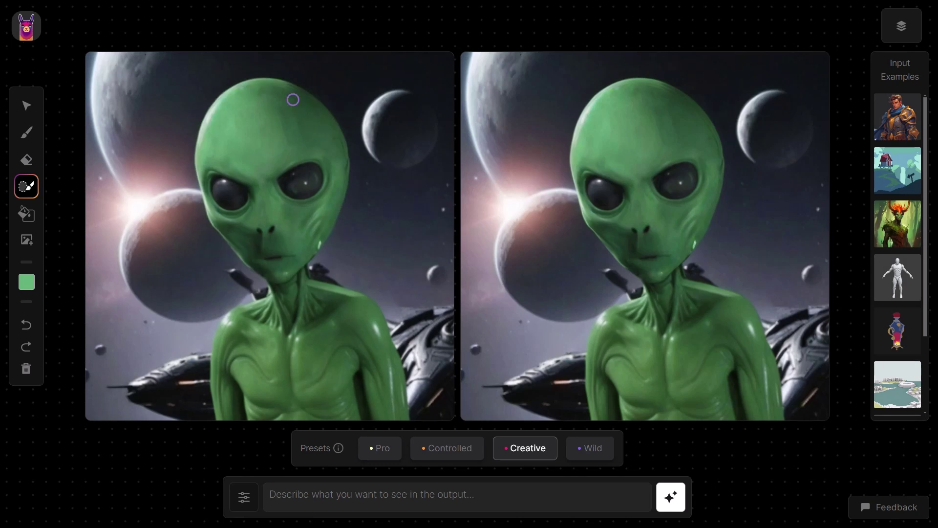
Restyle the whole image on the Controlled preset with "an alien in space, cinematic 3d render, unreal engine, dramatic sci fi" and carry it over.
{"action": "left_click", "coordinate": [447, 448]}
{"action": "left_click", "coordinate": [477, 497]}
{"action": "type", "text": "cin"}
{"action": "key", "text": "BackSpace"}
{"action": "key", "text": "BackSpace"}
{"action": "key", "text": "BackSpace"}
{"action": "type", "text": "an alien in"}
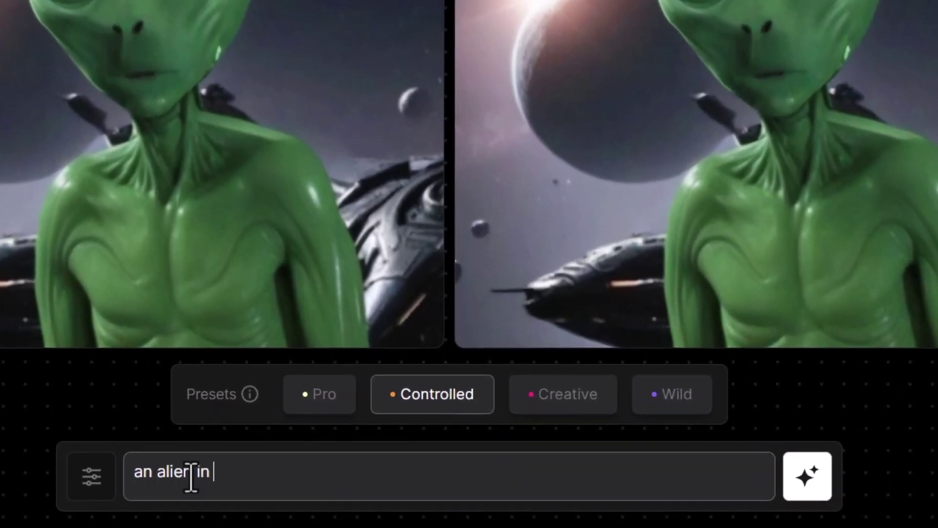
{"action": "type", "text": "space, cinematic 3d"}
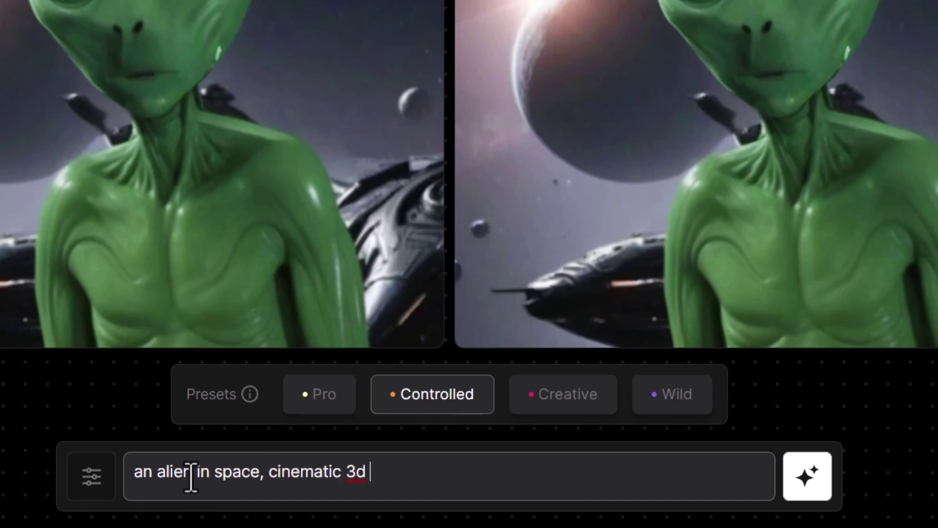
{"action": "type", "text": " render, unreal engine, dramat"}
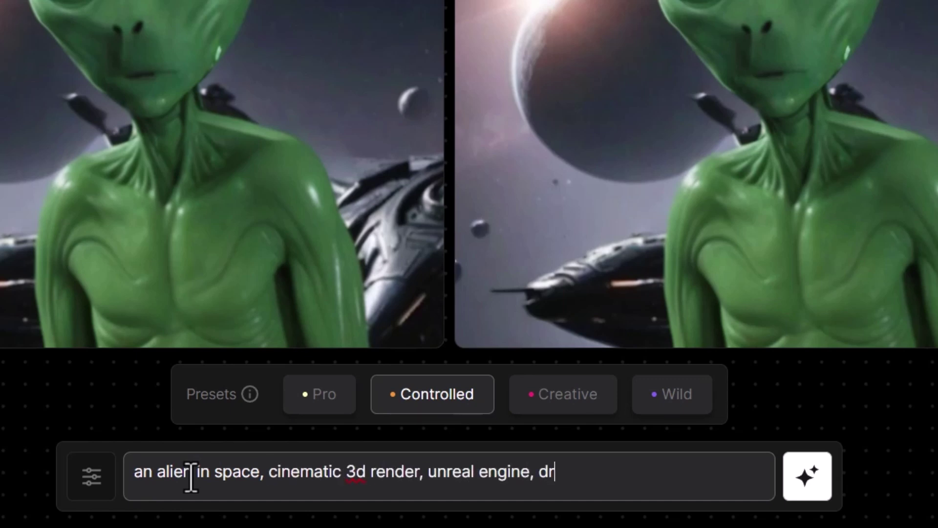
{"action": "type", "text": "ic sci fi"}
{"action": "left_click", "coordinate": [808, 476]}
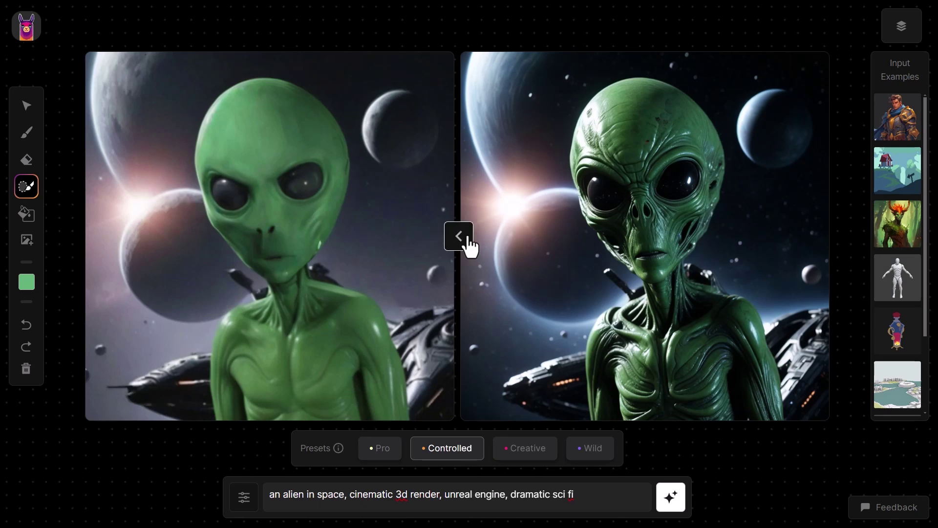
{"action": "left_click", "coordinate": [468, 240]}
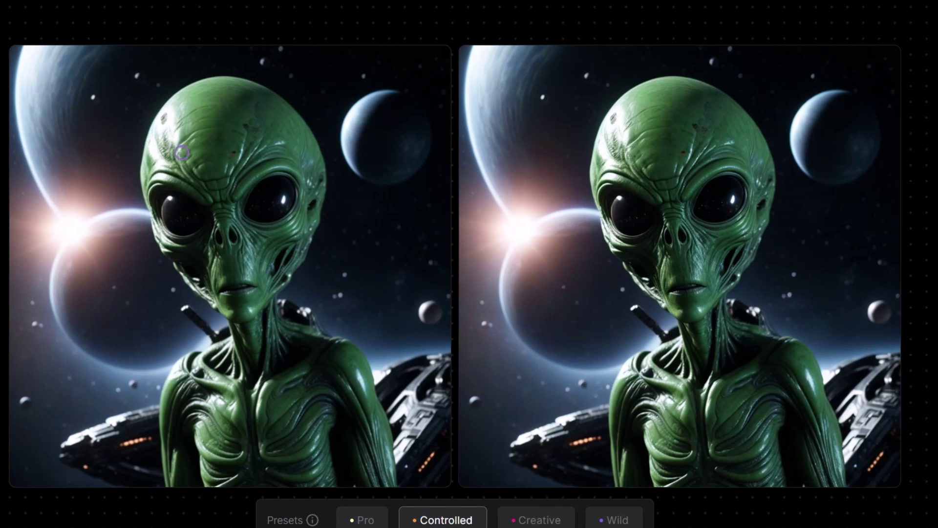
Paint two green antennae with rounded tips rising from either side of the alien's head.
{"action": "key", "text": "b"}
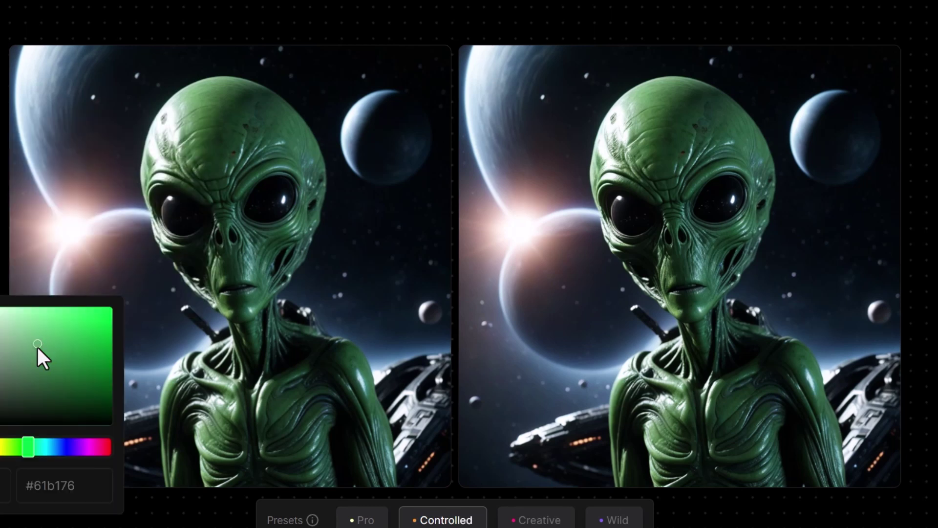
{"action": "left_click_drag", "start_coordinate": [40, 358], "coordinate": [25, 327]}
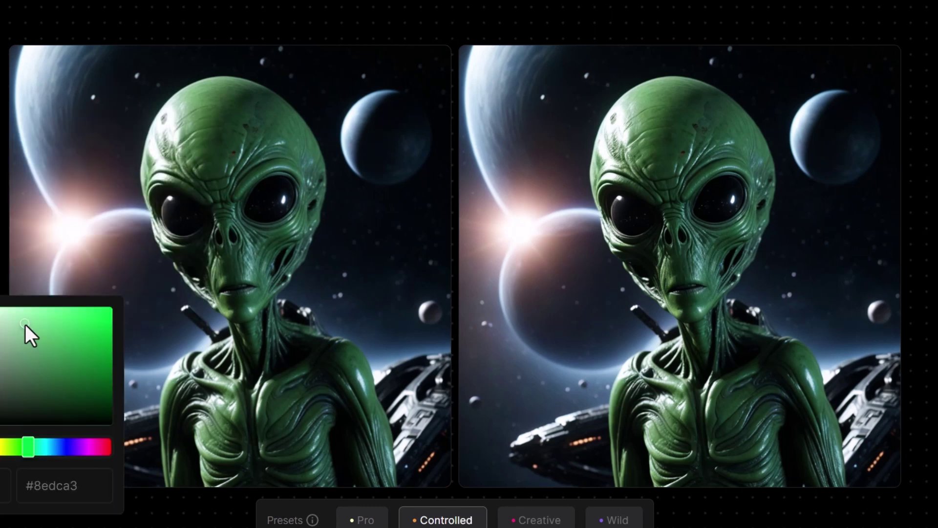
{"action": "left_click_drag", "start_coordinate": [162, 120], "coordinate": [116, 79]}
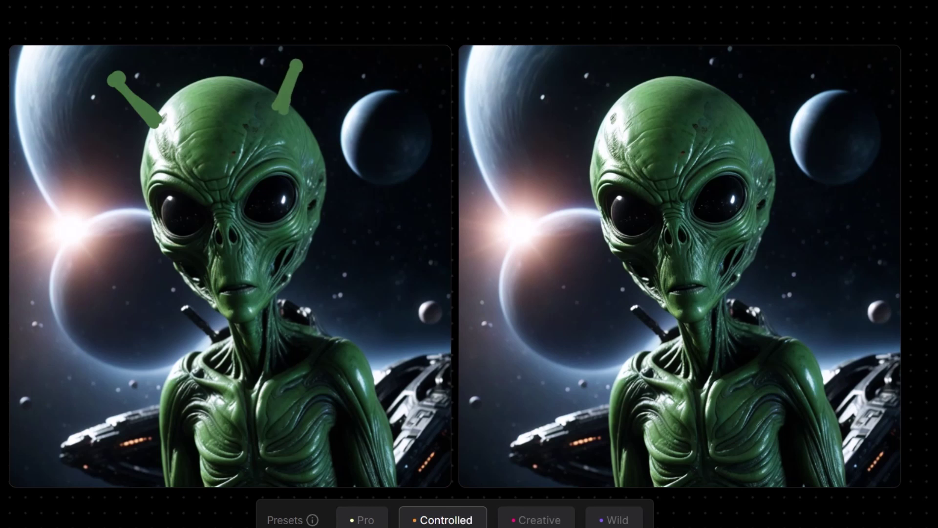
Mask both painted antennae, generate detailed versions of them, and carry the result over to the canvas.
{"action": "mouse_move", "coordinate": [110, 83]}
{"action": "left_mouse_down"}
{"action": "mouse_move", "coordinate": [146, 99]}
{"action": "mouse_move", "coordinate": [133, 85]}
{"action": "left_mouse_up"}
{"action": "left_click_drag", "start_coordinate": [273, 117], "coordinate": [297, 58]}
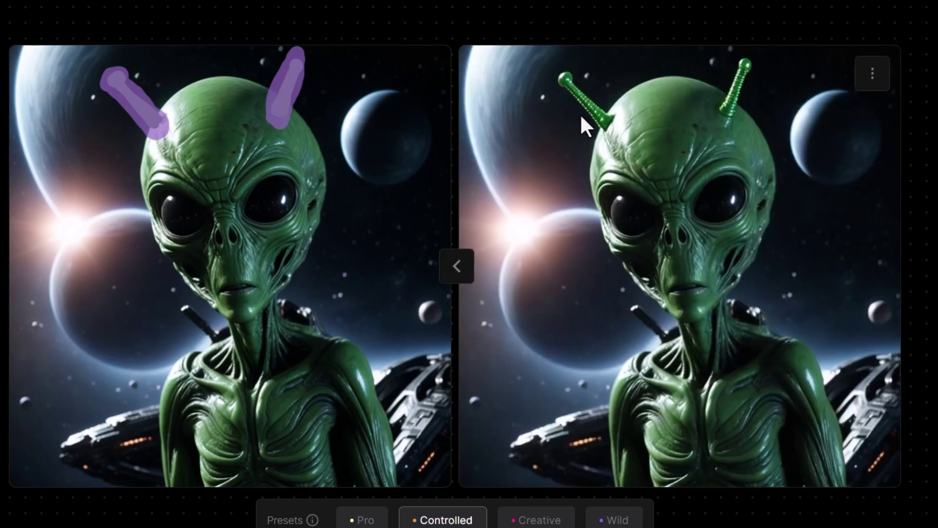
{"action": "left_click", "coordinate": [455, 268]}
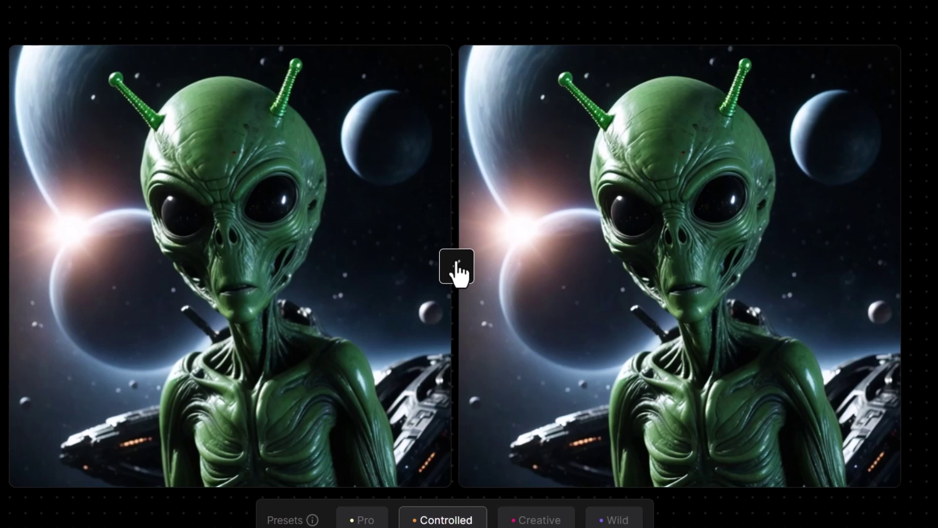